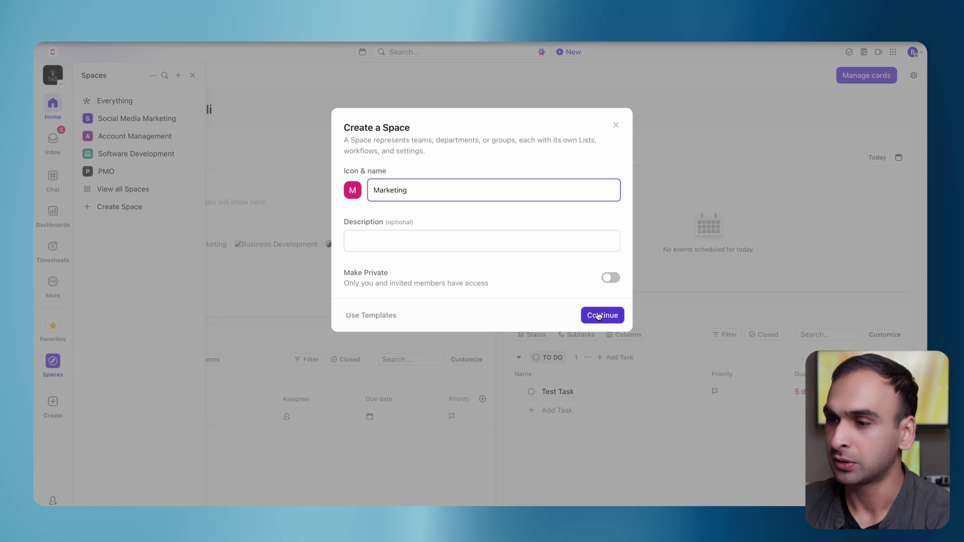
Step: Create the Marketing Space using the Starter workflow with its default views, task statuses and ClickApps
{"action": "left_click", "coordinate": [598, 315]}
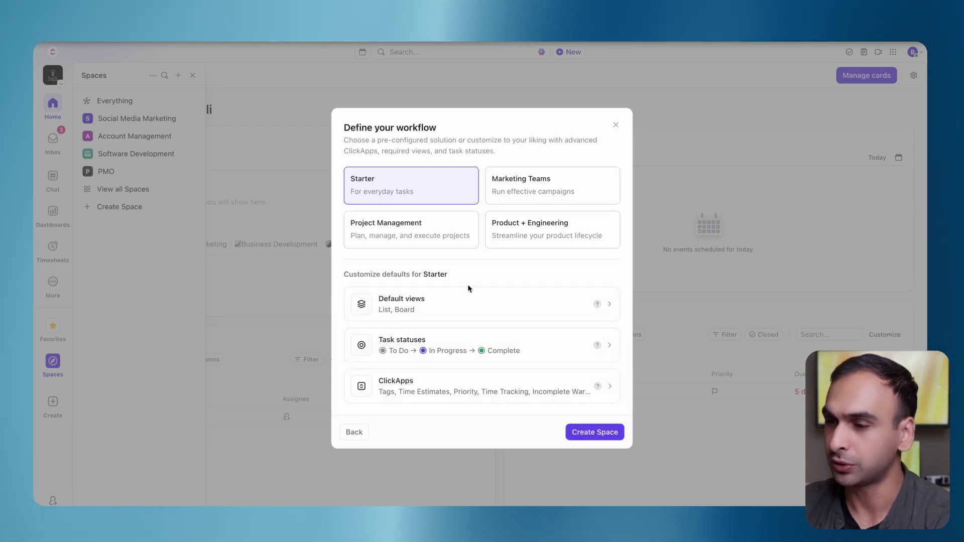
{"action": "left_click", "coordinate": [595, 433]}
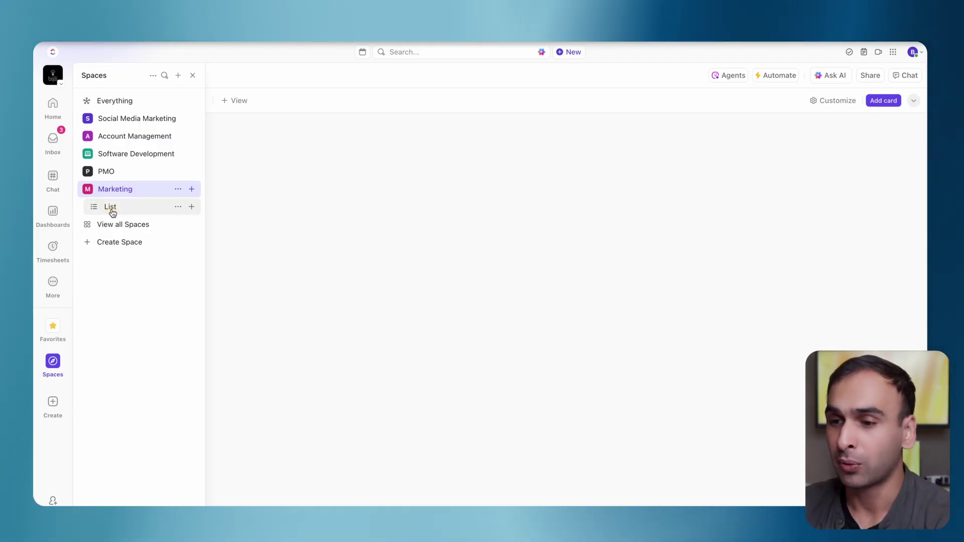
Step: Open the default list in the Marketing Space and rename it to Content
{"action": "left_click", "coordinate": [109, 207]}
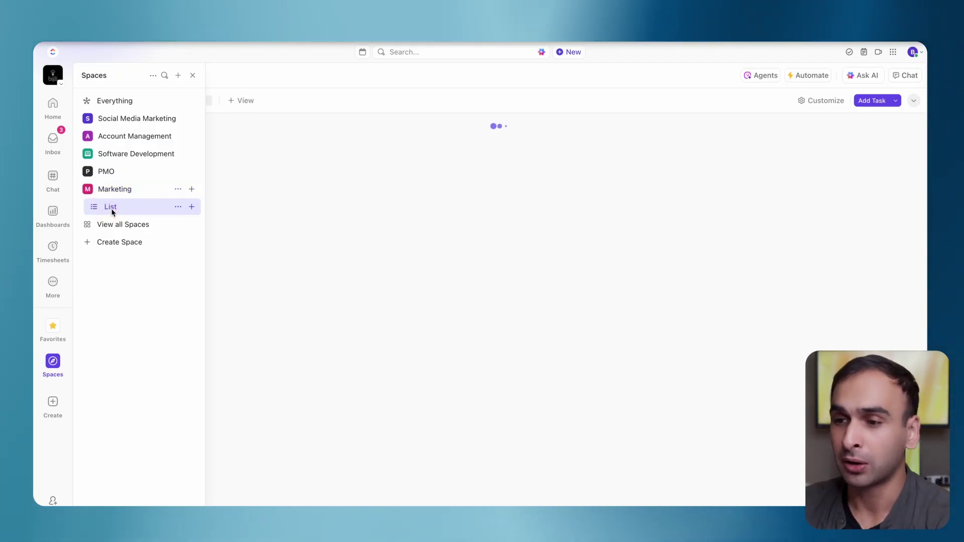
{"action": "left_click", "coordinate": [179, 208]}
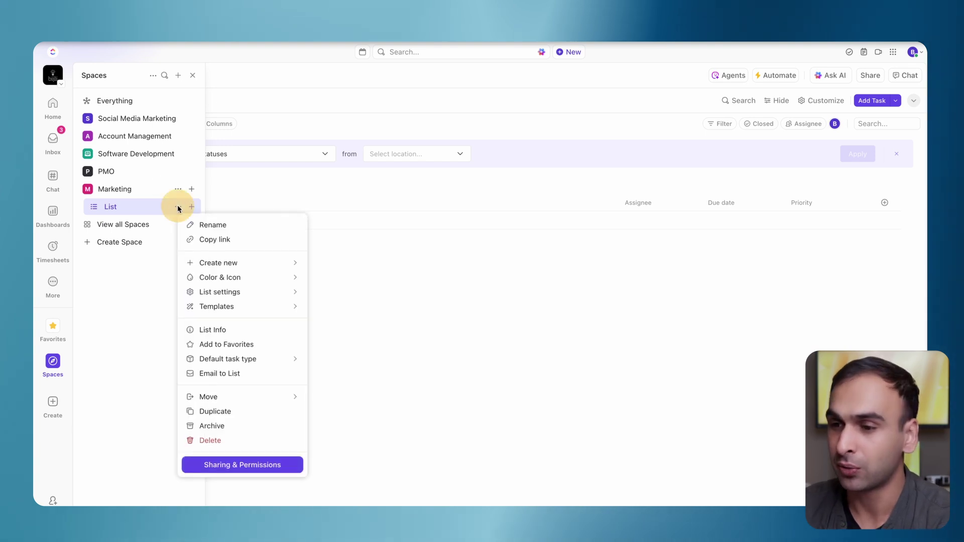
{"action": "left_click", "coordinate": [208, 224]}
{"action": "key", "text": "BackSpace"}
{"action": "key", "text": "BackSpace"}
{"action": "key", "text": "BackSpace"}
{"action": "key", "text": "BackSpace"}
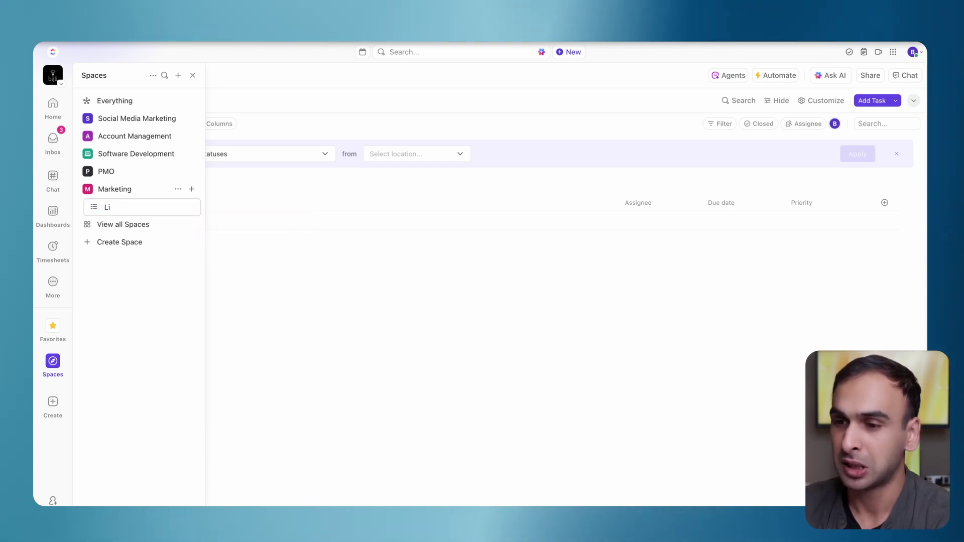
{"action": "type", "text": "Content"}
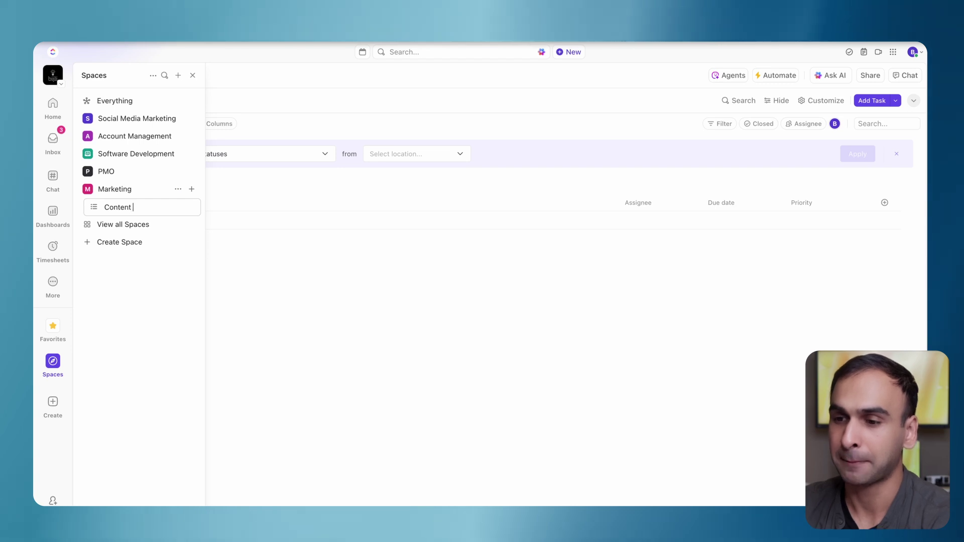
{"action": "key", "text": "Return"}
{"action": "left_click", "coordinate": [312, 215]}
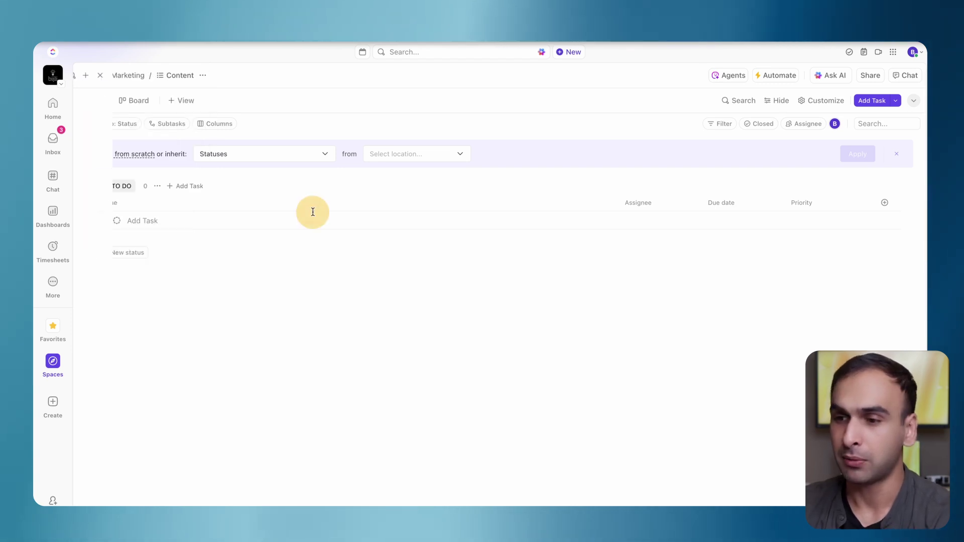
Step: Add a task called Content Name under TO DO in the Content list
{"action": "left_click", "coordinate": [188, 221]}
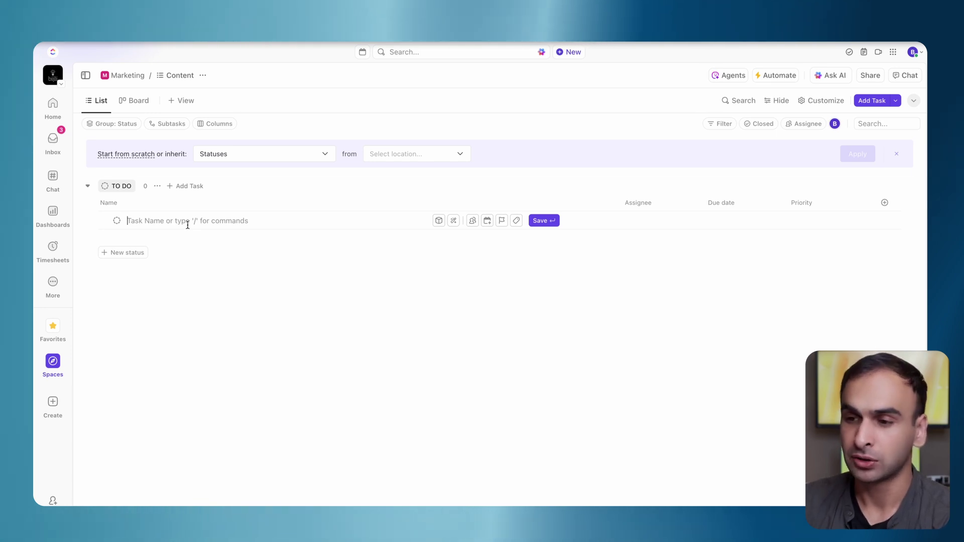
{"action": "type", "text": "Content "}
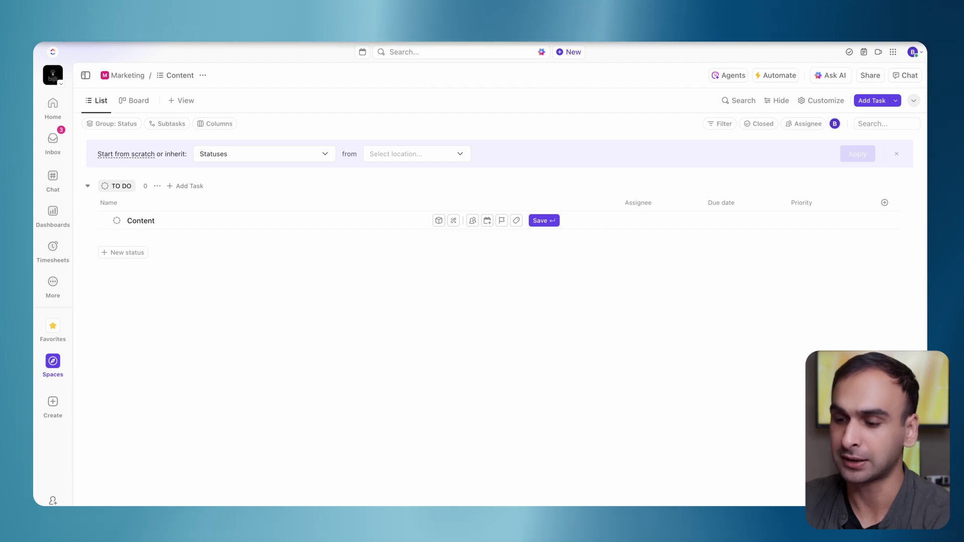
{"action": "type", "text": "Name"}
{"action": "key", "text": "Return"}
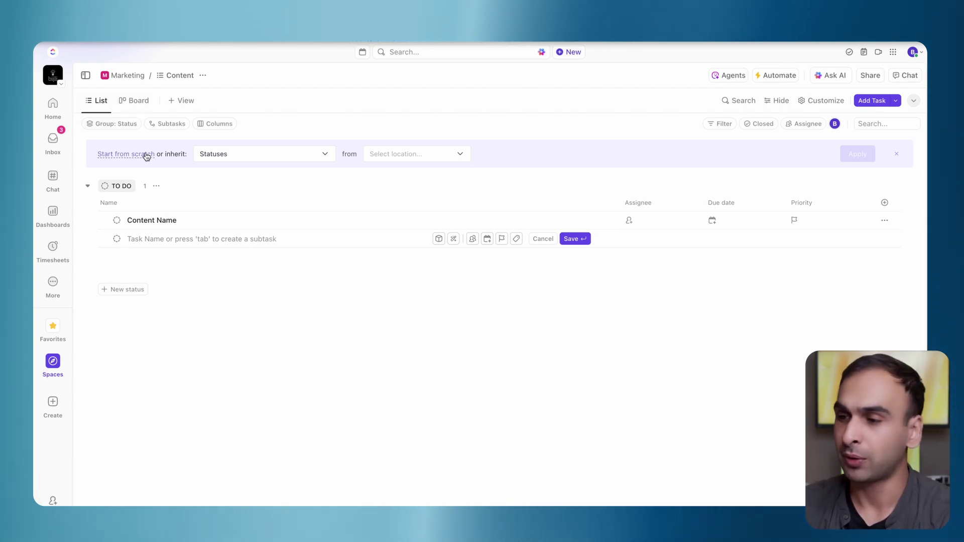
{"action": "left_click", "coordinate": [635, 287]}
Step: Narrow the Name, Assignee, Due date and Priority columns in the Content list
{"action": "left_click_drag", "start_coordinate": [620, 201], "coordinate": [243, 170]}
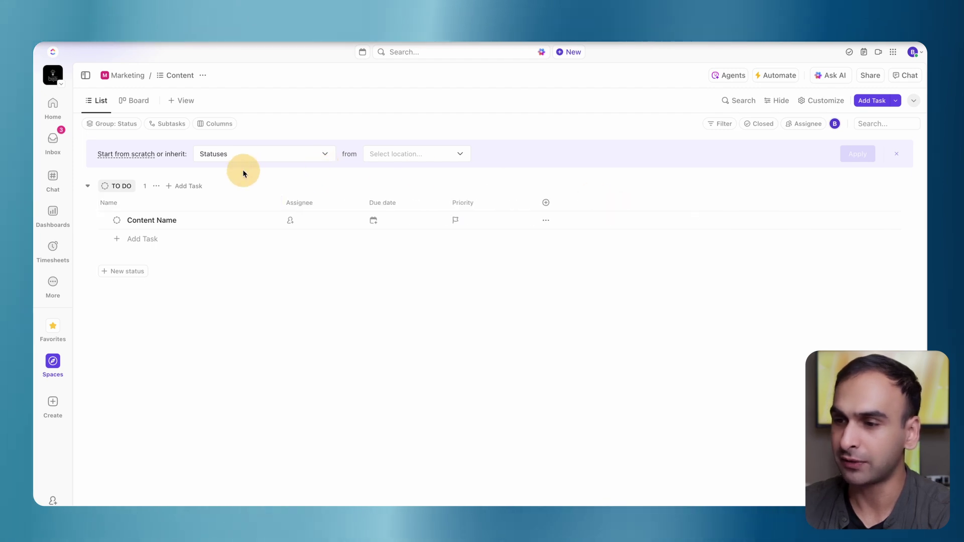
{"action": "left_click", "coordinate": [364, 205]}
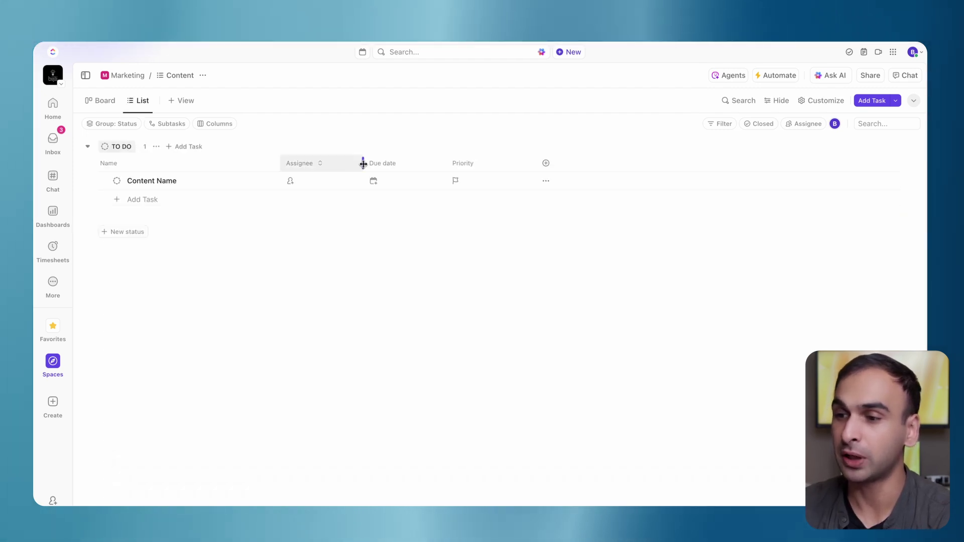
{"action": "left_click_drag", "start_coordinate": [362, 163], "coordinate": [330, 158]}
{"action": "left_click_drag", "start_coordinate": [414, 163], "coordinate": [385, 162]}
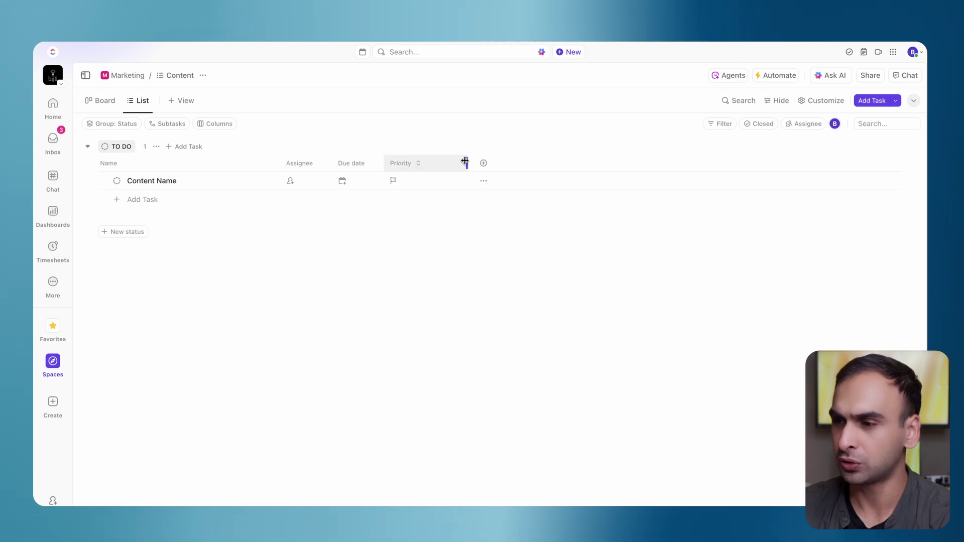
{"action": "left_click", "coordinate": [464, 161]}
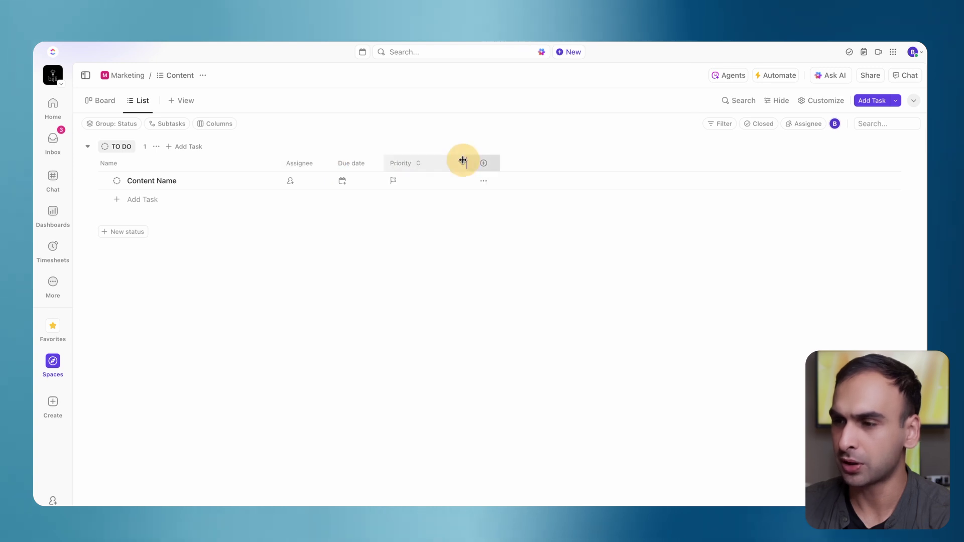
{"action": "left_click_drag", "start_coordinate": [463, 161], "coordinate": [417, 144]}
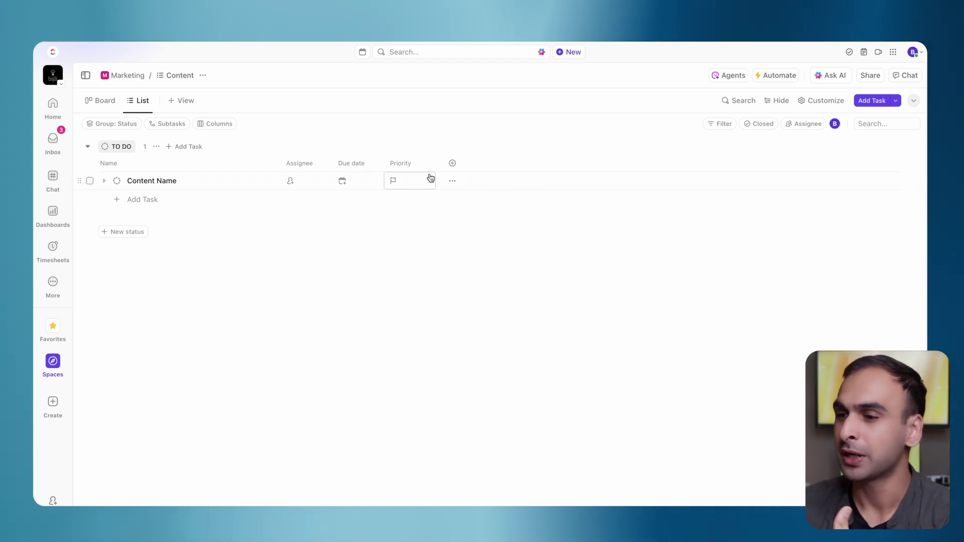
Step: Open the Content list's status settings from the Content Name task and switch the status type to custom statuses
{"action": "mouse_move", "coordinate": [424, 199]}
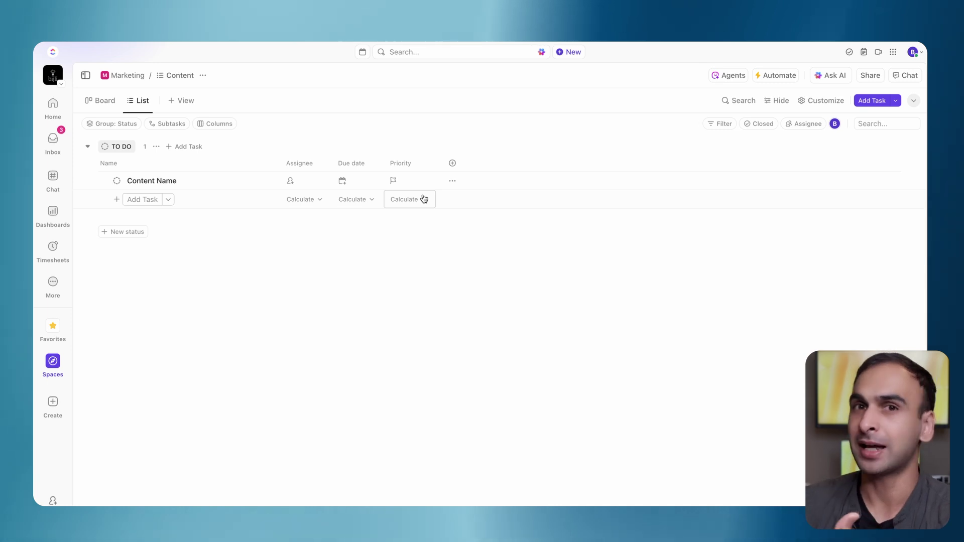
{"action": "left_click", "coordinate": [117, 181]}
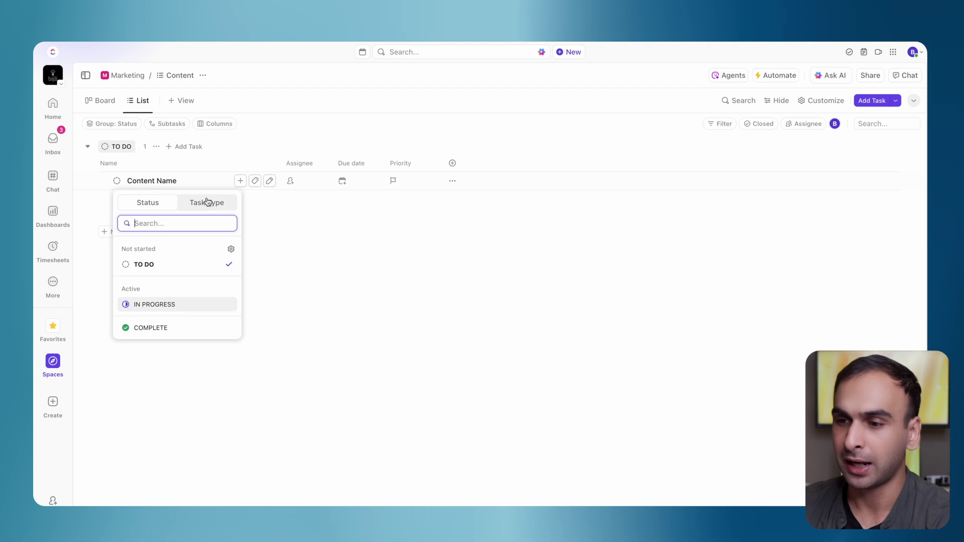
{"action": "left_click", "coordinate": [232, 247]}
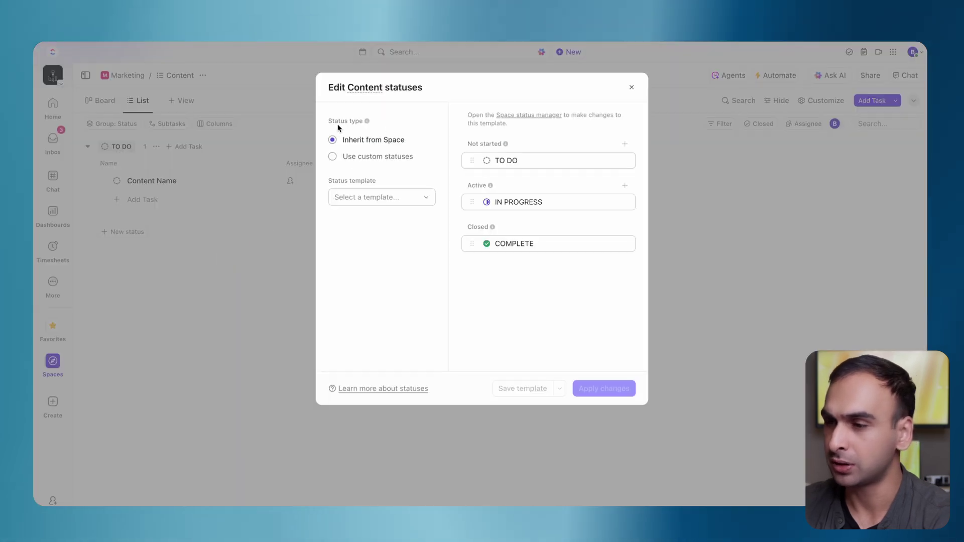
{"action": "left_click", "coordinate": [339, 159]}
{"action": "left_click", "coordinate": [335, 157]}
{"action": "left_click", "coordinate": [542, 133]}
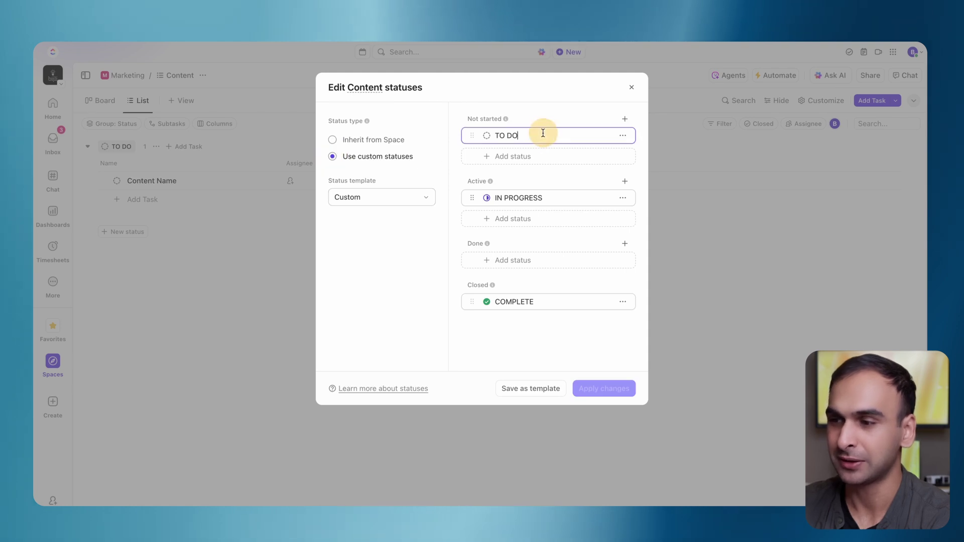
{"action": "double_click", "coordinate": [543, 134]}
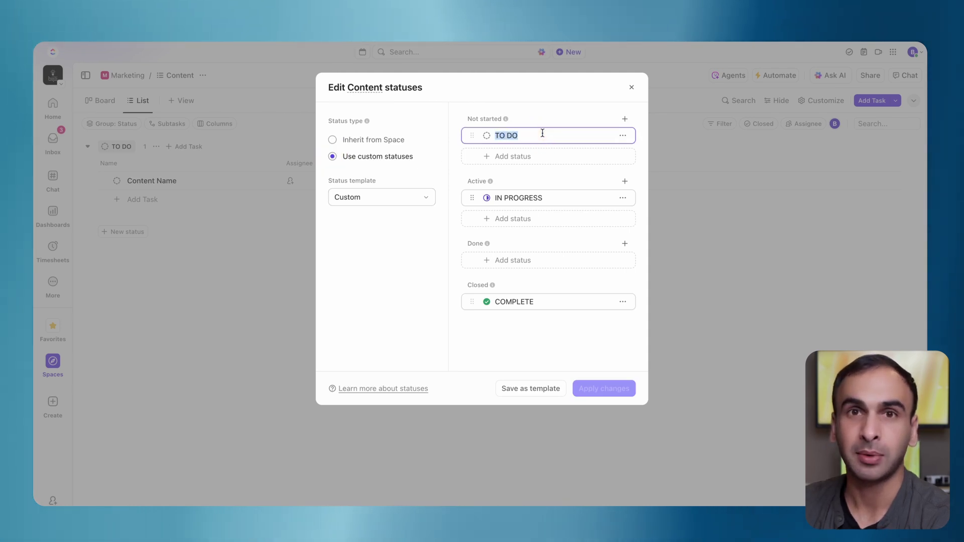
Step: Add a yellow READY TO START status to the Not started group
{"action": "left_click", "coordinate": [550, 156]}
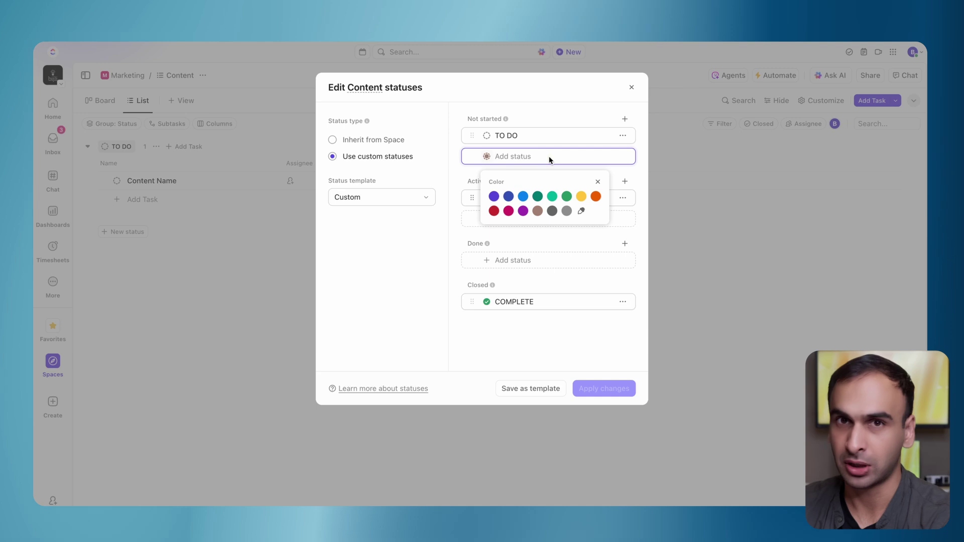
{"action": "type", "text": "READY TO STA"}
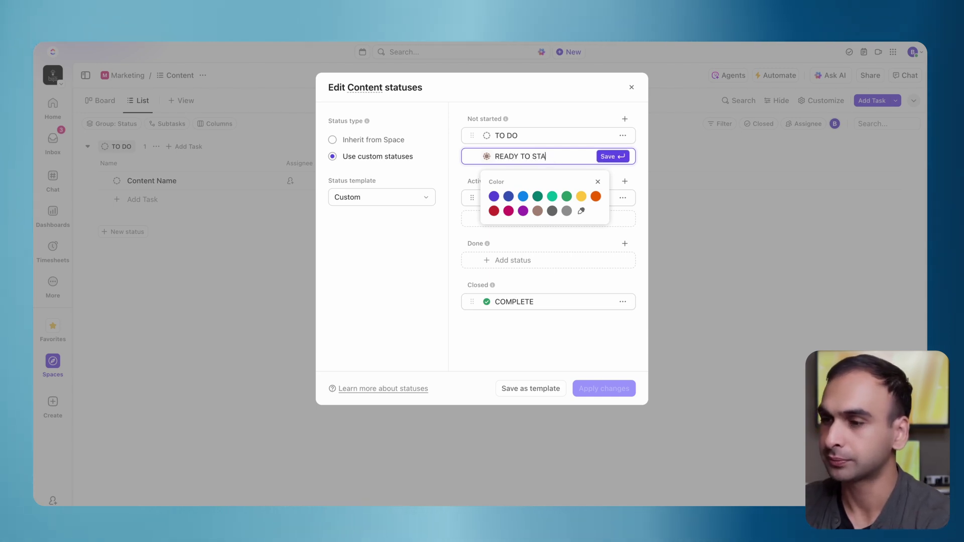
{"action": "type", "text": "RT"}
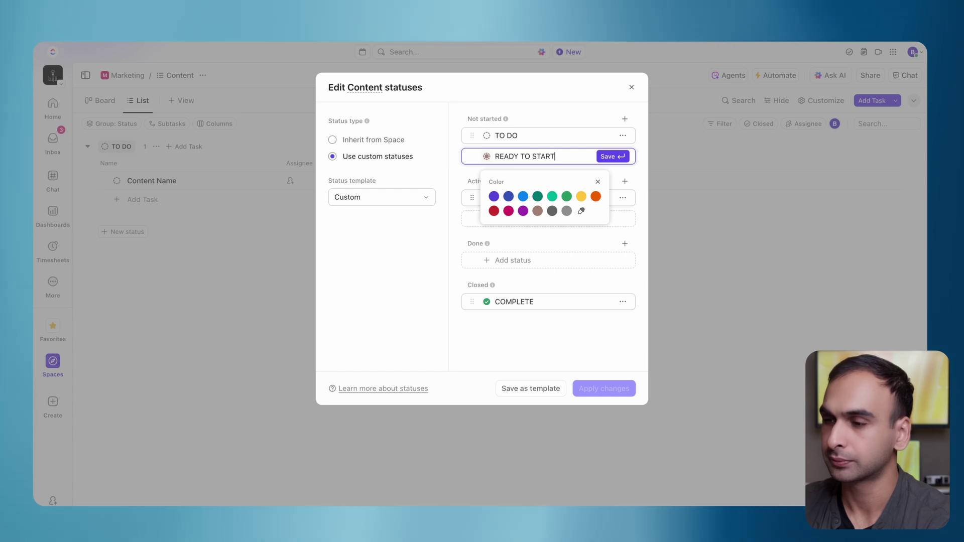
{"action": "left_click", "coordinate": [583, 195]}
{"action": "left_click", "coordinate": [532, 199]}
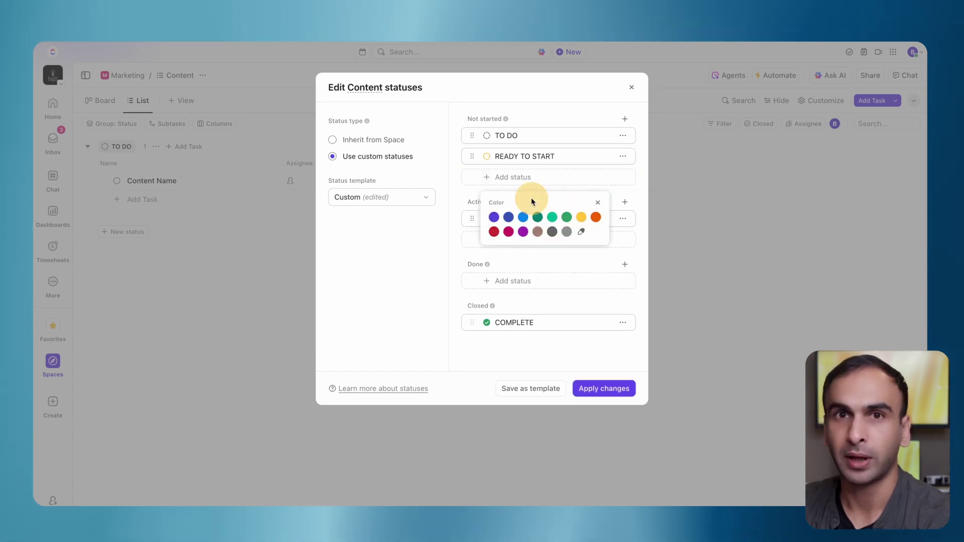
{"action": "left_click", "coordinate": [438, 225]}
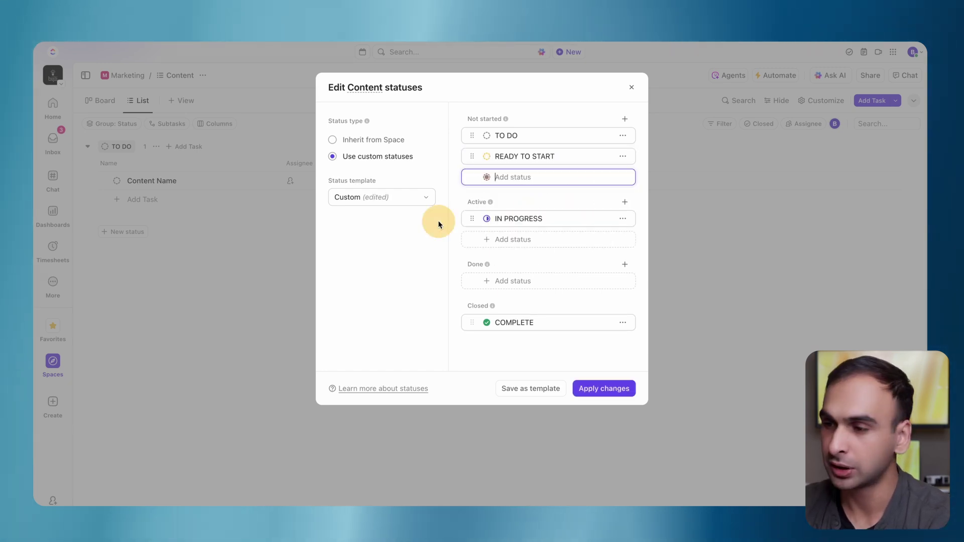
Step: Add the statuses ON HOLD and READY FOR REVIEW to the Active group, below IN PROGRESS
{"action": "left_click", "coordinate": [515, 241]}
{"action": "type", "text": "ON"}
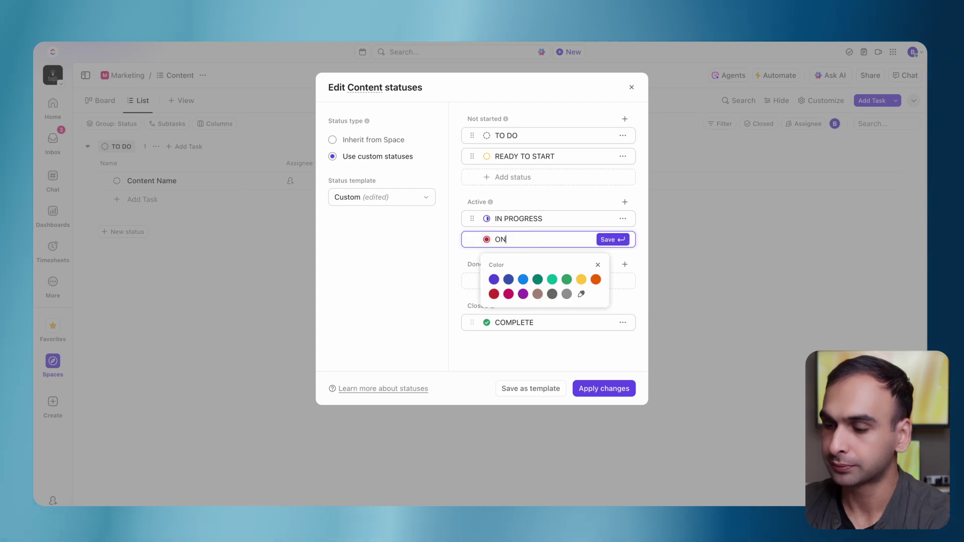
{"action": "type", "text": " HOLD"}
{"action": "key", "text": "Return"}
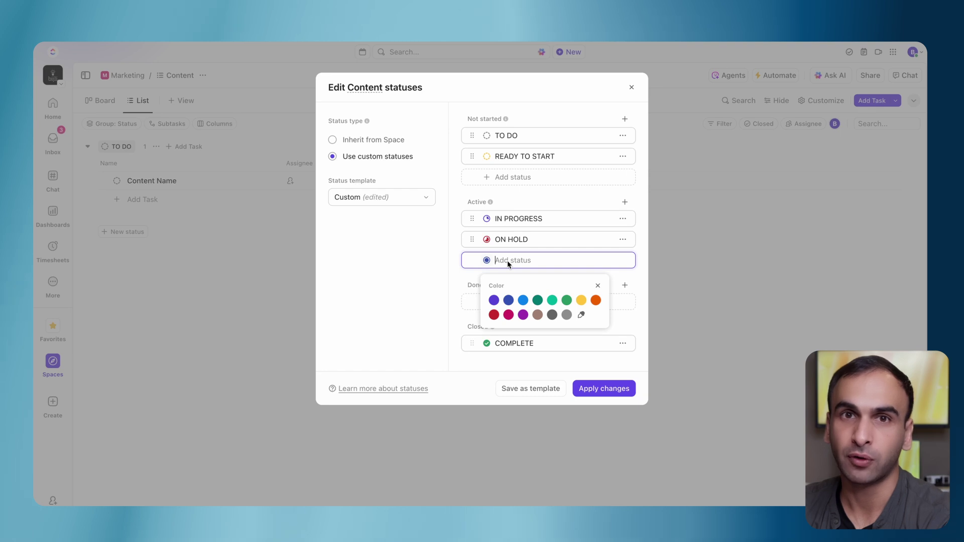
{"action": "type", "text": "READ"}
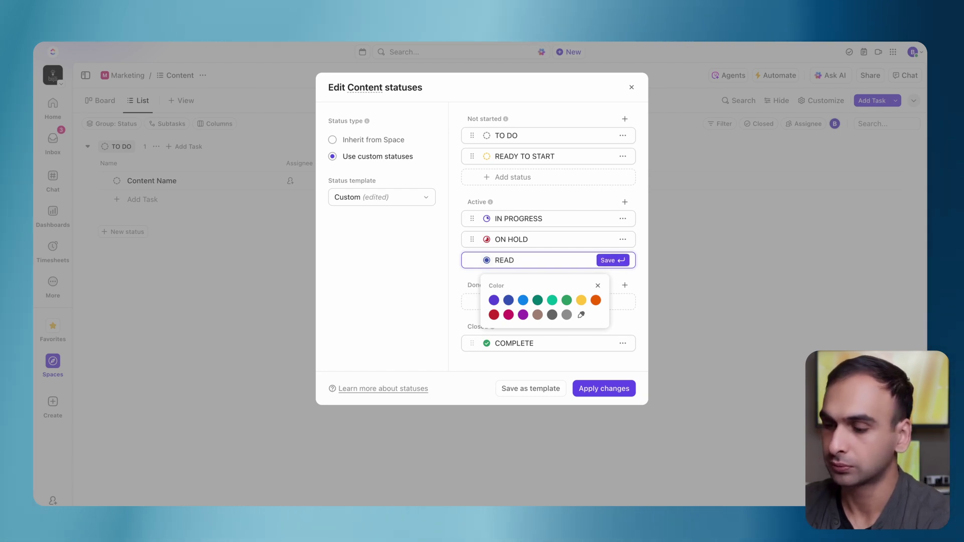
{"action": "type", "text": "Y FOR "}
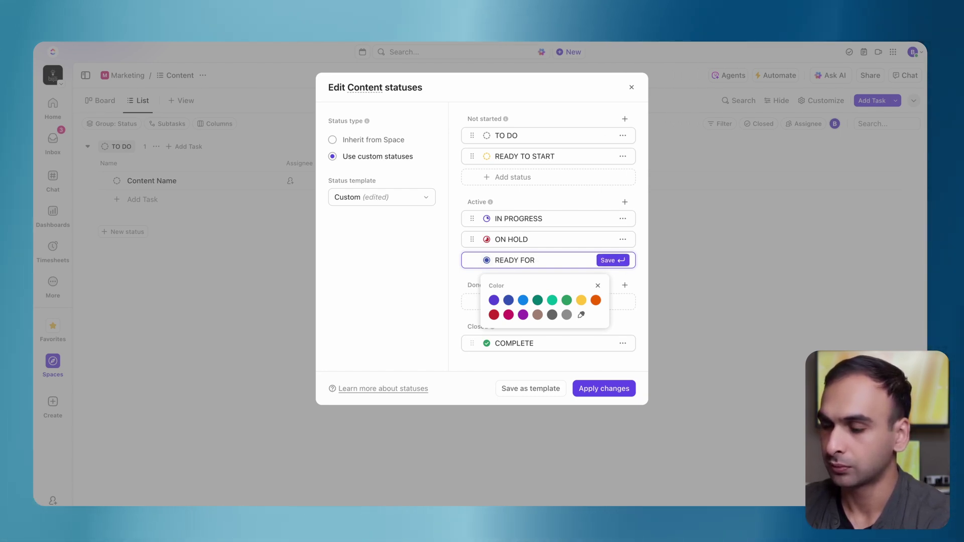
{"action": "type", "text": "REVIEW"}
{"action": "key", "text": "Return"}
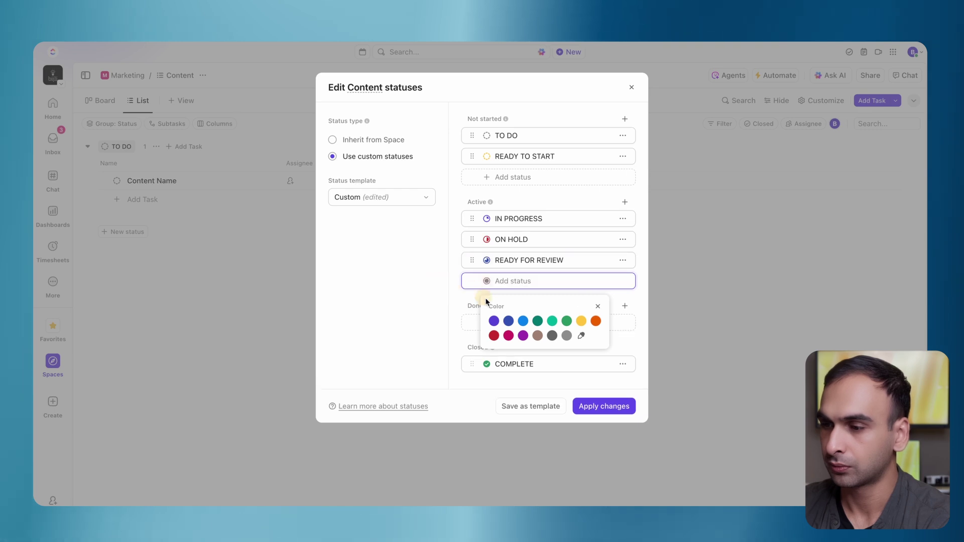
{"action": "left_click", "coordinate": [465, 314]}
Step: Add the statuses DONE and REJECTED to the Done group, and color REJECTED red
{"action": "left_click", "coordinate": [511, 322]}
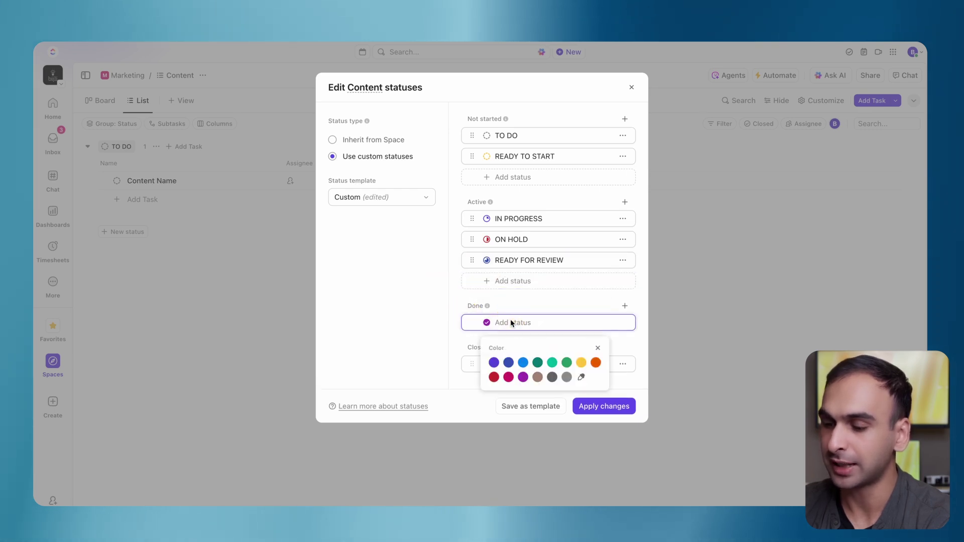
{"action": "type", "text": "DONE"}
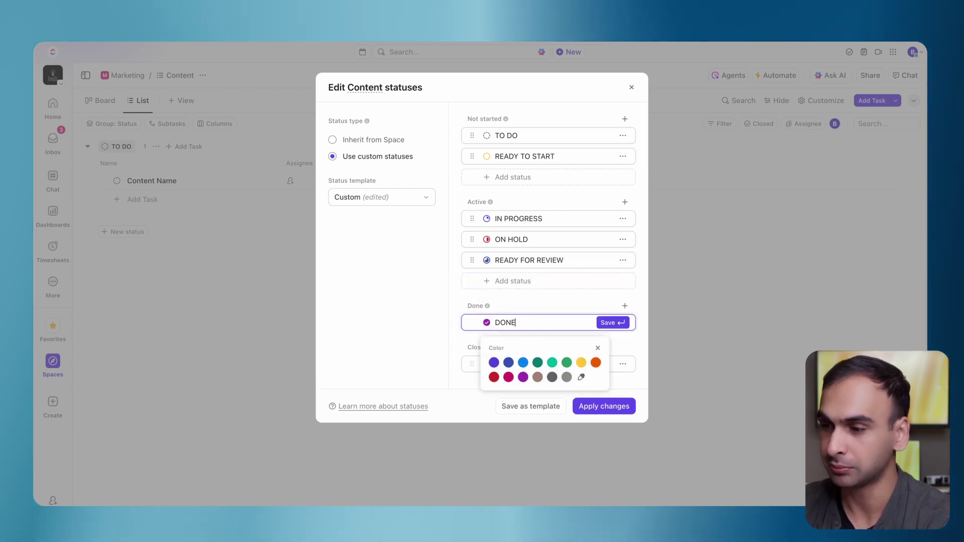
{"action": "key", "text": "Return"}
{"action": "type", "text": "REJECTED"}
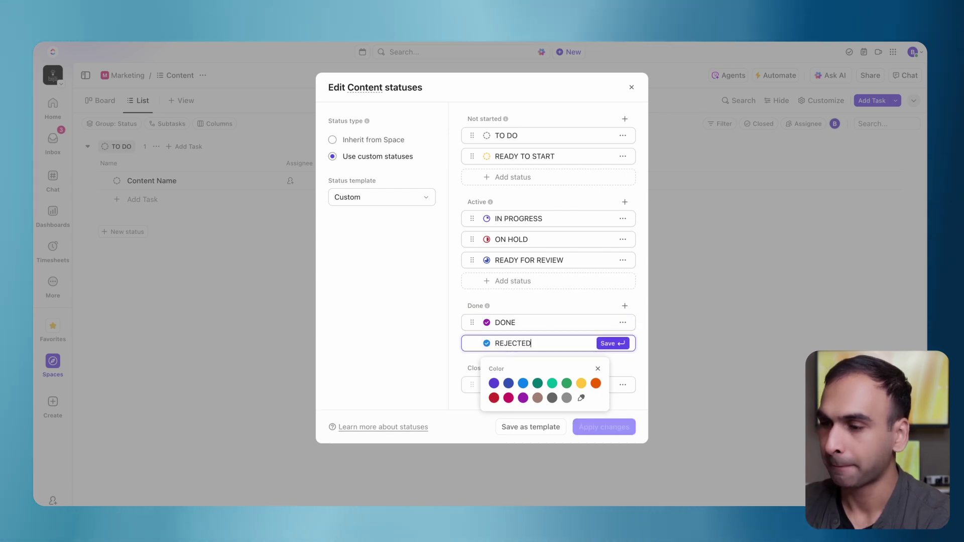
{"action": "left_click", "coordinate": [608, 344]}
{"action": "left_click", "coordinate": [487, 344]}
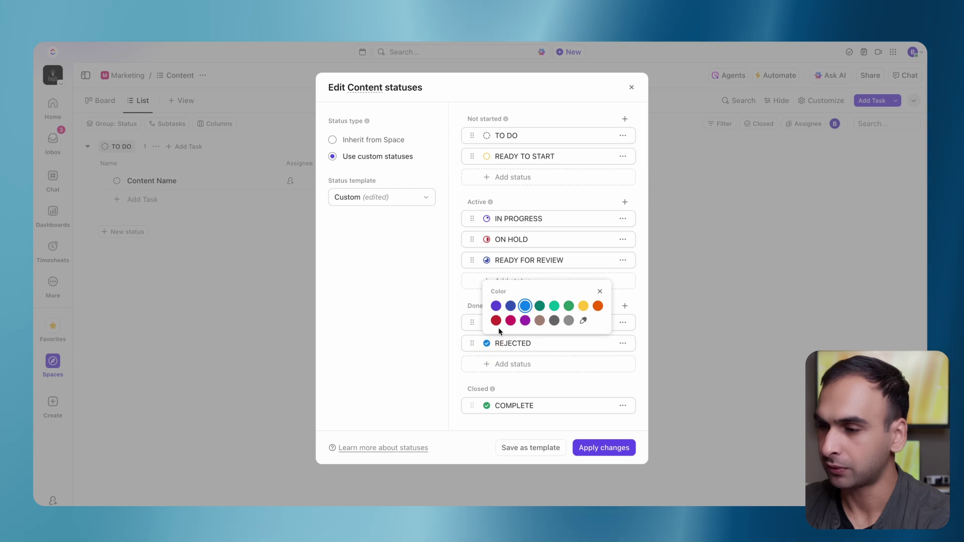
{"action": "left_click", "coordinate": [457, 346]}
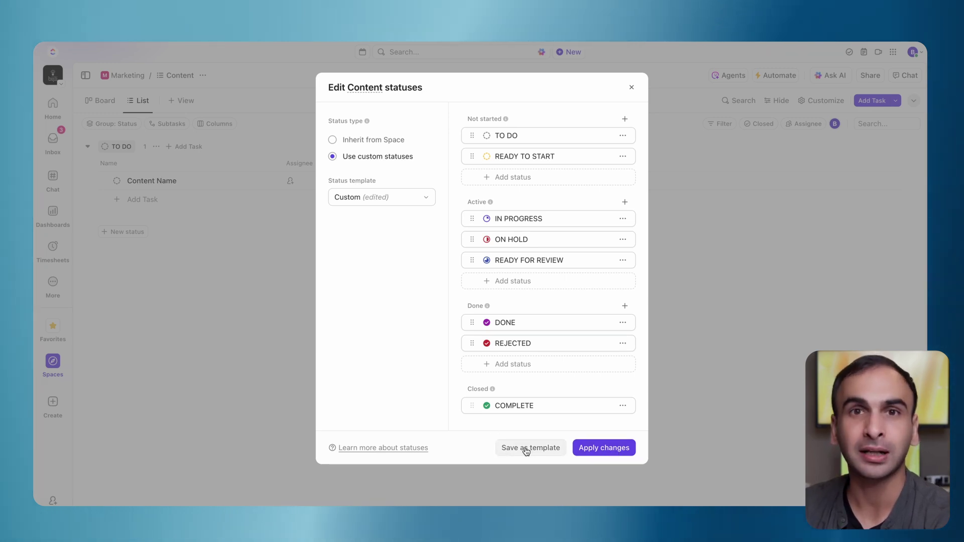
Step: Apply the custom statuses to the Content list and start a new dropdown field named Content Stage
{"action": "left_click", "coordinate": [622, 453]}
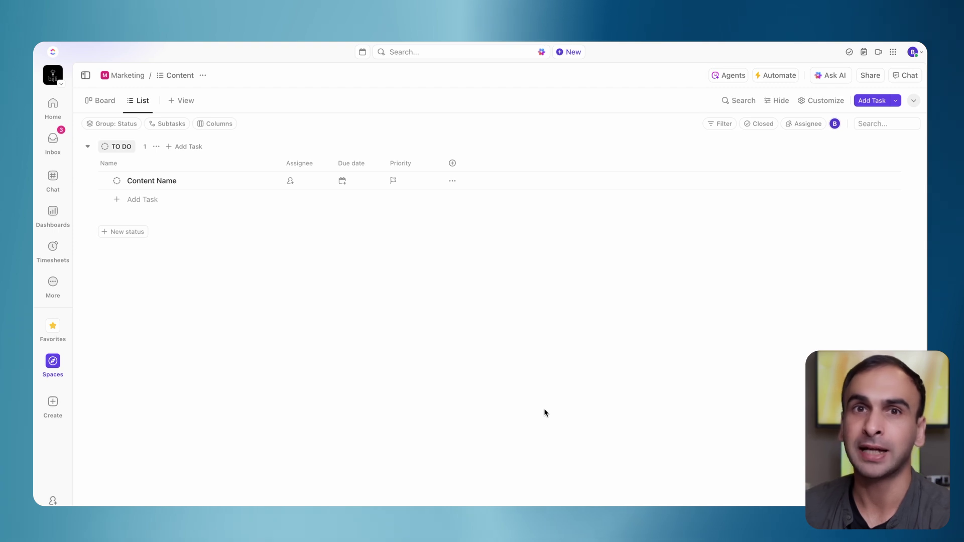
{"action": "left_click", "coordinate": [453, 163]}
{"action": "type", "text": "ContentStage"}
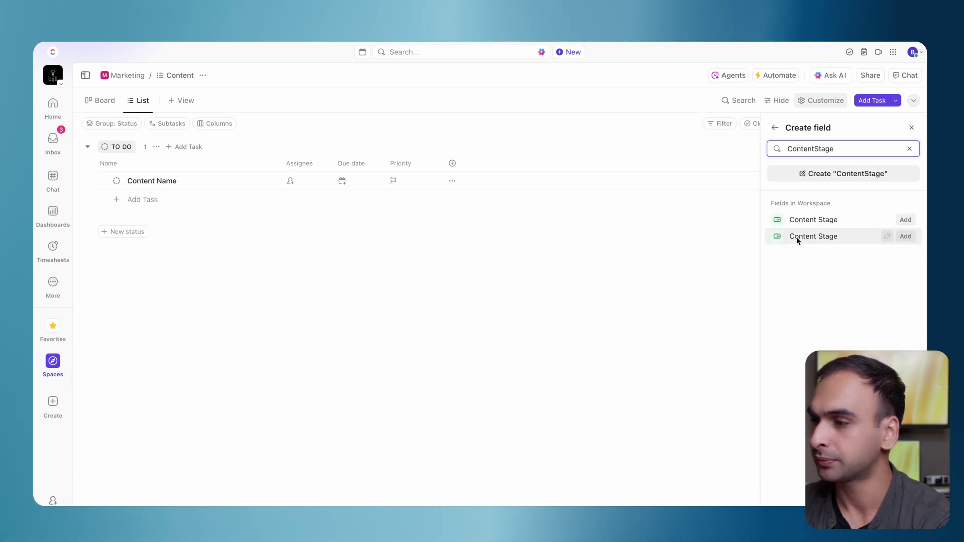
{"action": "left_click", "coordinate": [815, 149]}
{"action": "left_click", "coordinate": [842, 181]}
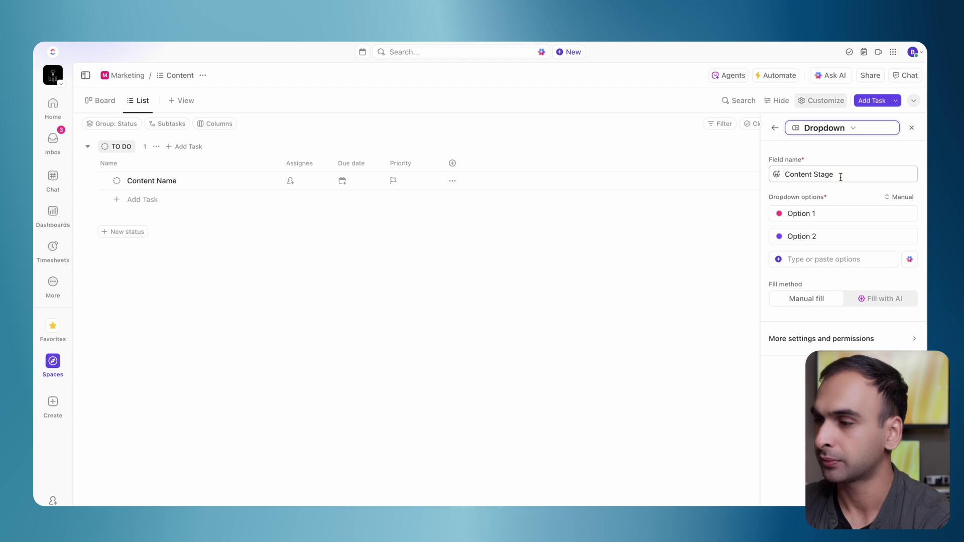
Step: Rename the first dropdown option of the Content Stage field as New Idea
{"action": "left_click", "coordinate": [836, 213]}
{"action": "key", "text": "BackSpace"}
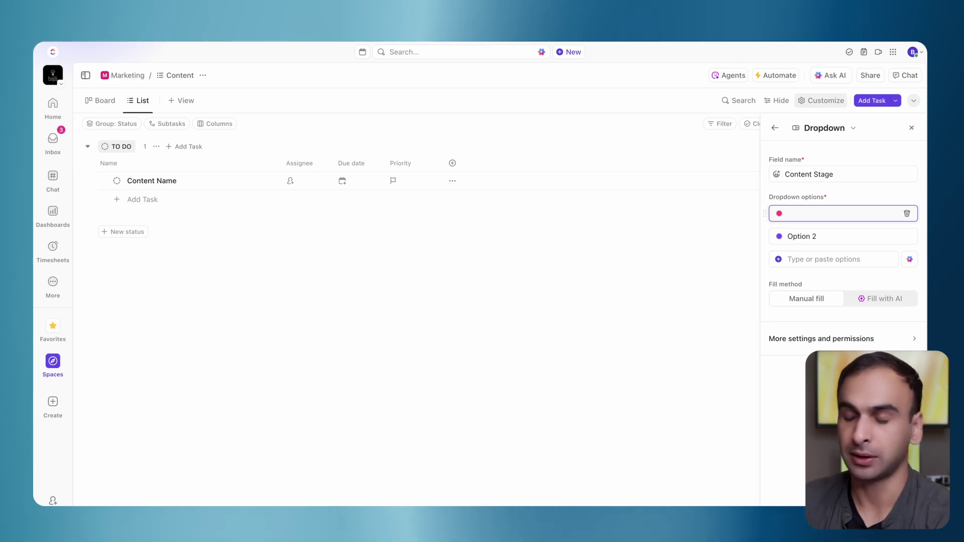
{"action": "type", "text": "Conte"}
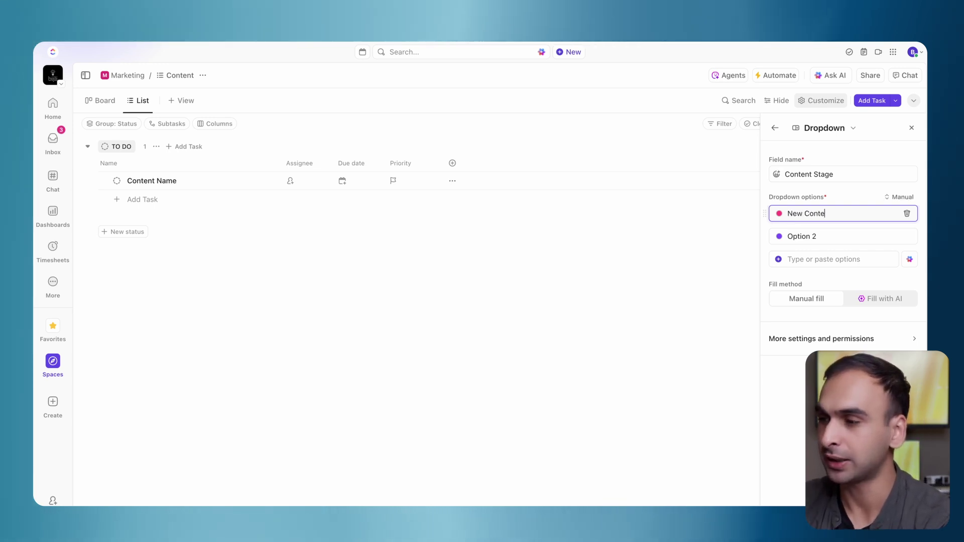
{"action": "key", "text": "BackSpace"}
{"action": "key", "text": "BackSpace"}
{"action": "key", "text": "BackSpace"}
{"action": "key", "text": "BackSpace"}
{"action": "key", "text": "BackSpace"}
{"action": "type", "text": "Id"}
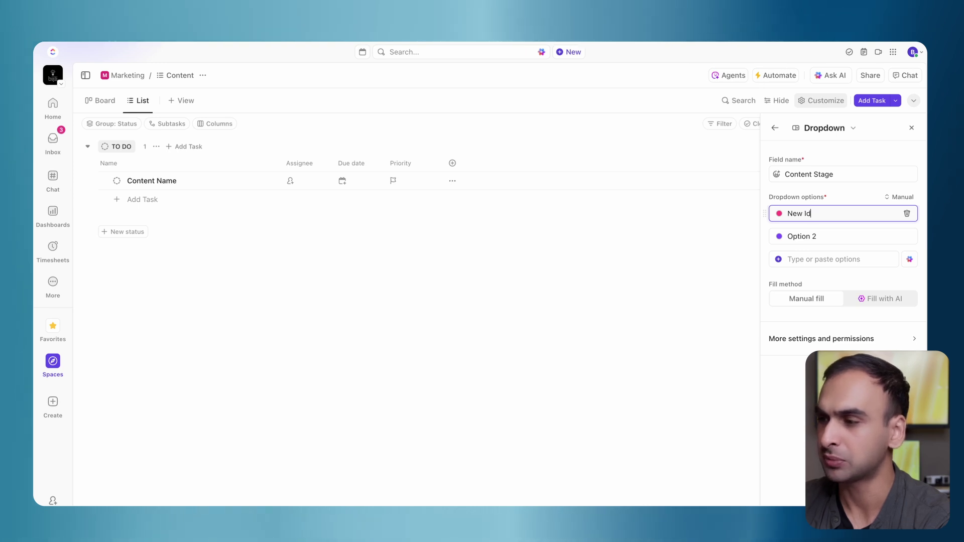
{"action": "type", "text": "ea"}
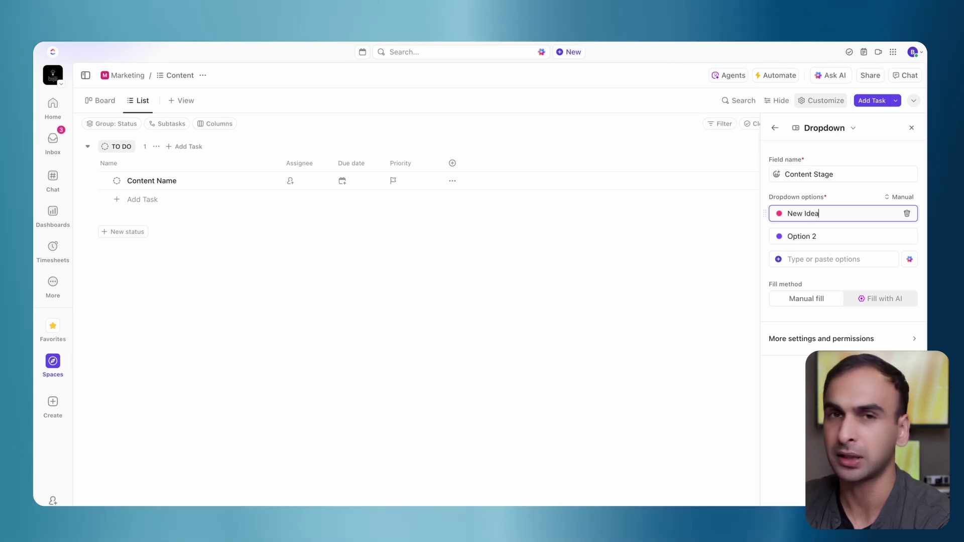
Step: Rename the second dropdown option as Planning and add the options Drafting, Content Created, Scheduled and Published
{"action": "left_click", "coordinate": [837, 242]}
{"action": "type", "text": "Planning"}
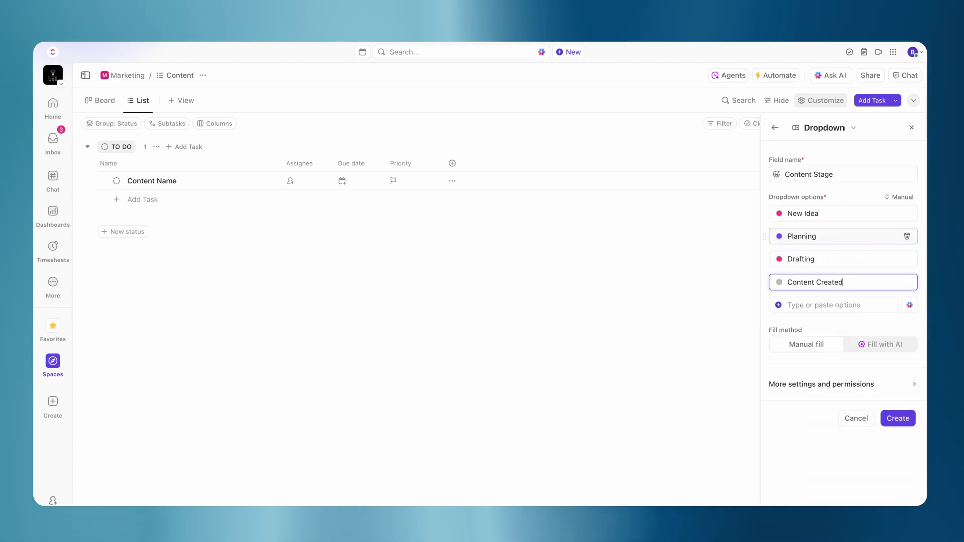
{"action": "key", "text": "Return"}
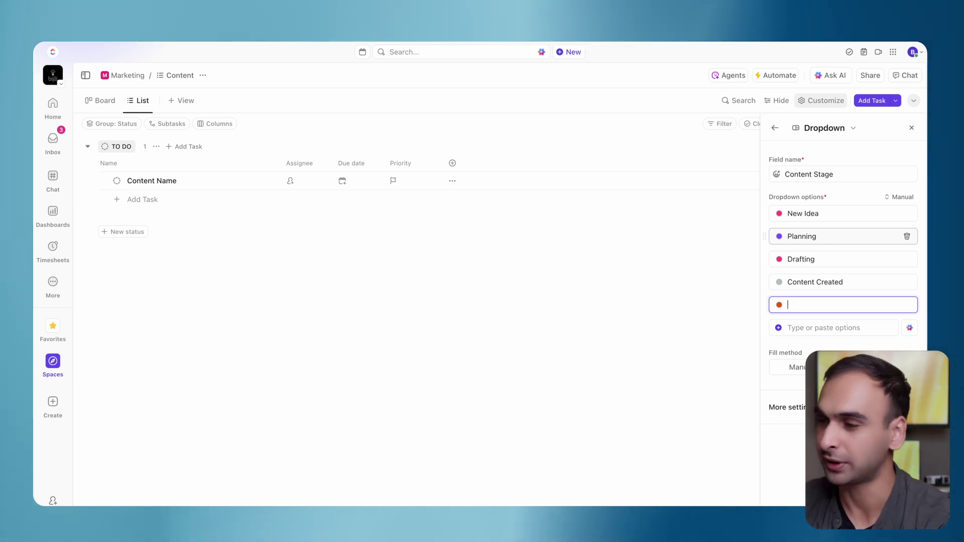
{"action": "type", "text": "Scheduled"}
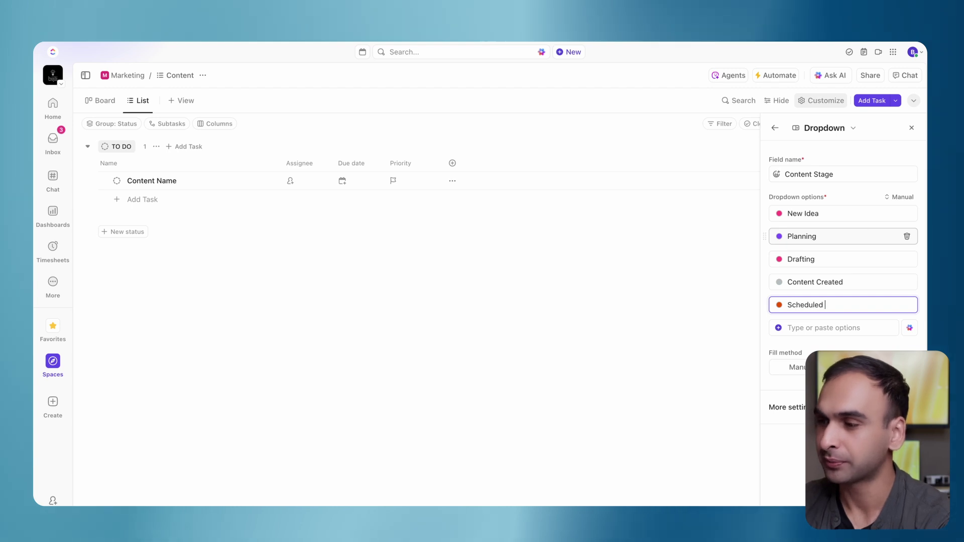
{"action": "key", "text": "Return"}
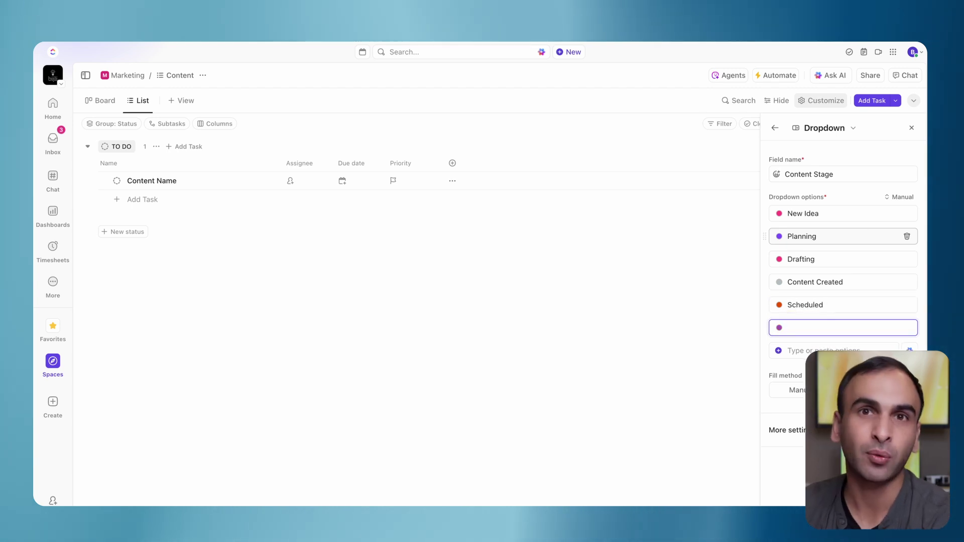
{"action": "type", "text": "Publiu"}
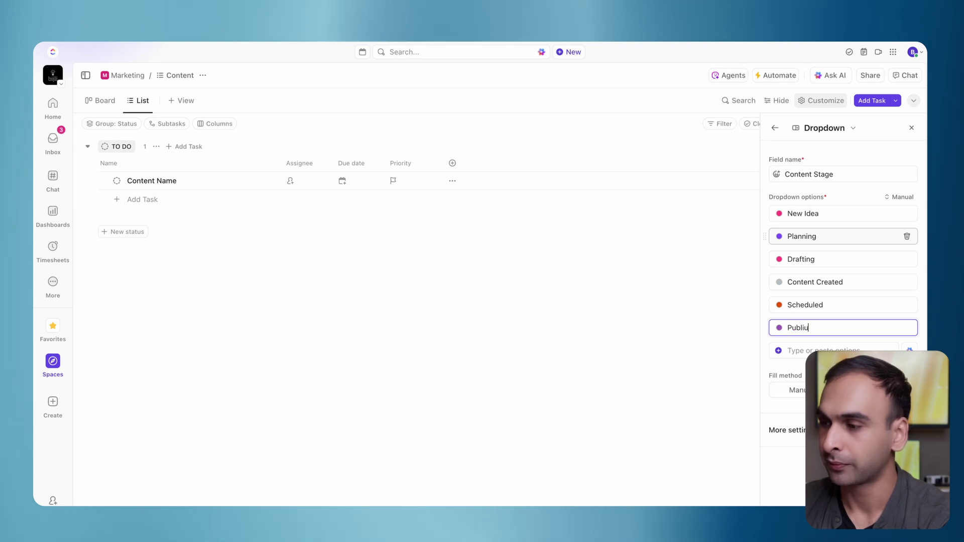
{"action": "key", "text": "BackSpace"}
{"action": "type", "text": "shed"}
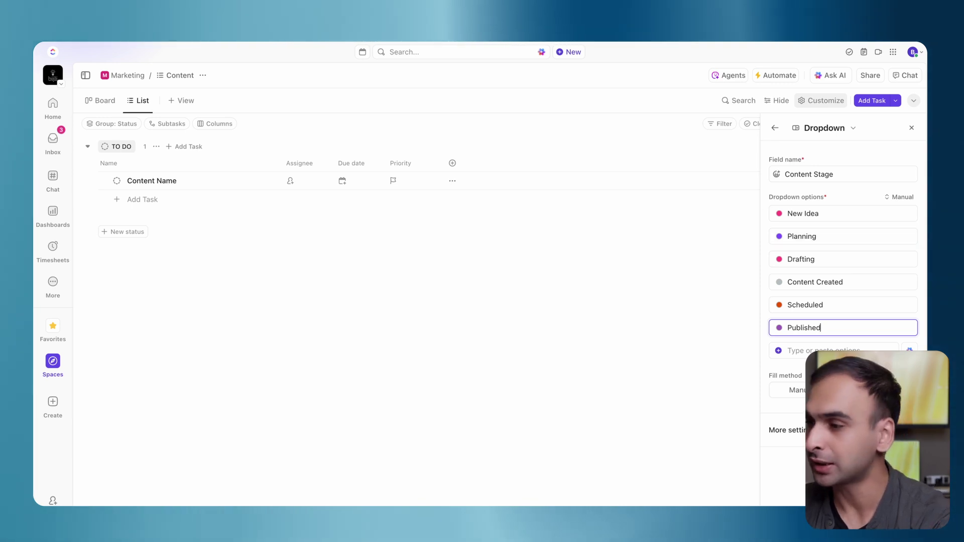
Step: Set the Content Stage field's default value to New Idea and create the field
{"action": "left_click", "coordinate": [815, 430]}
{"action": "scroll", "coordinate": [814, 427], "scroll_direction": "down", "scroll_amount": 3}
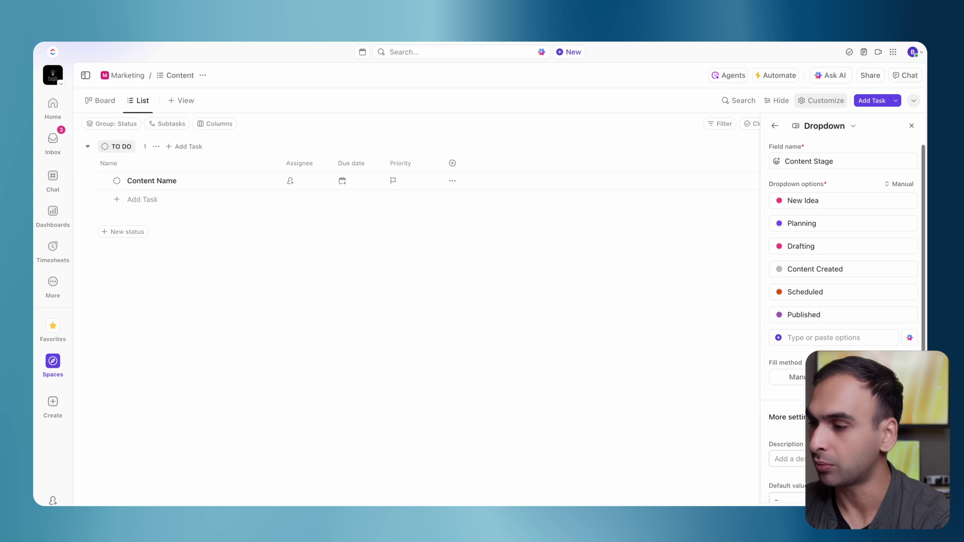
{"action": "left_click", "coordinate": [815, 371]}
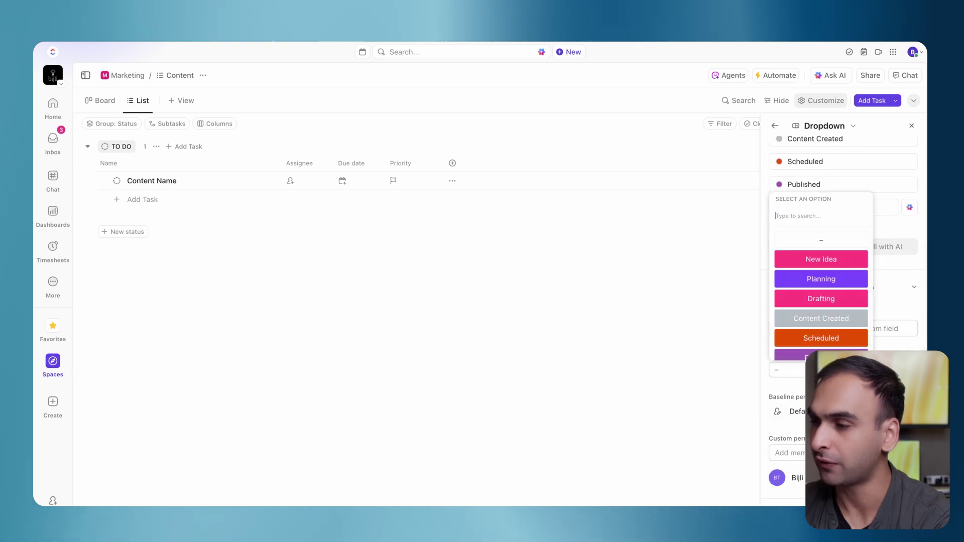
{"action": "left_click", "coordinate": [816, 260]}
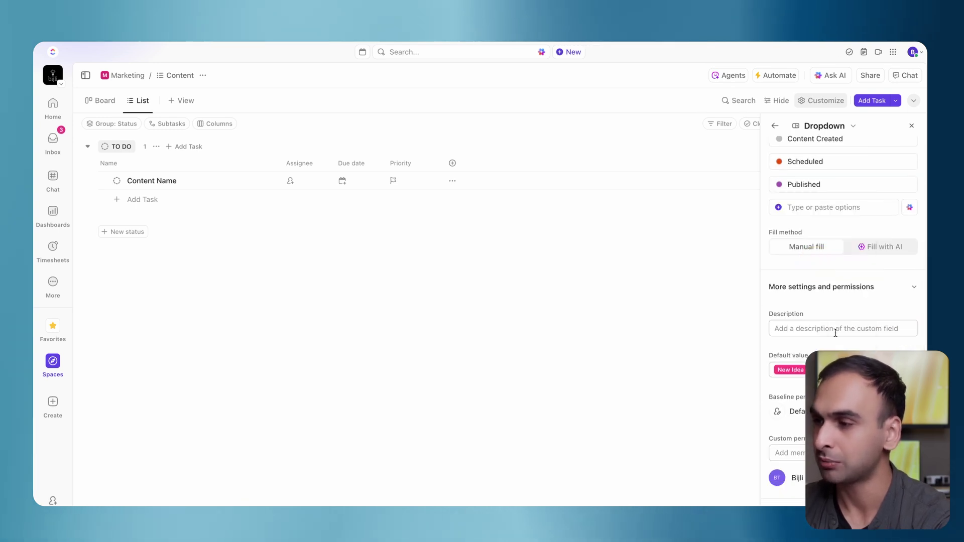
{"action": "scroll", "coordinate": [827, 267], "scroll_direction": "up", "scroll_amount": 3}
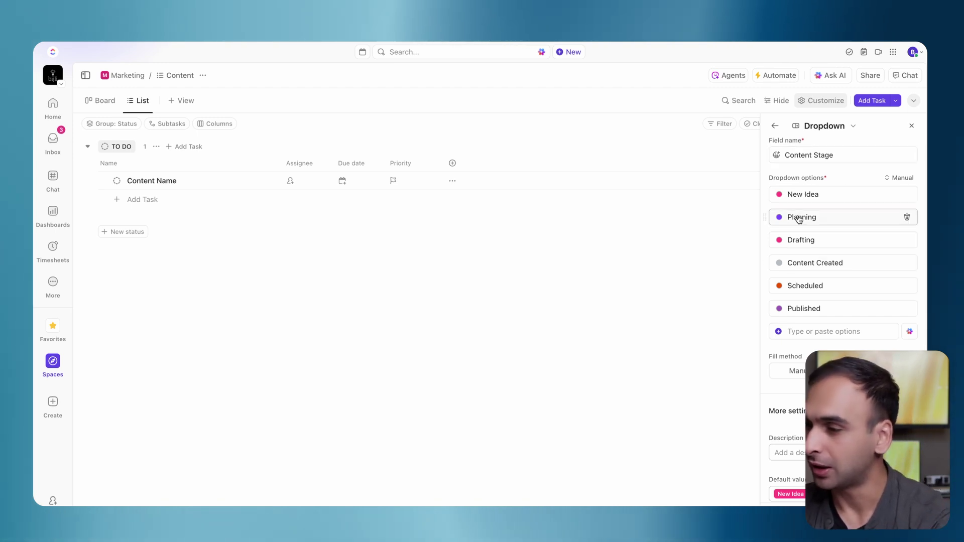
{"action": "scroll", "coordinate": [815, 326], "scroll_direction": "down", "scroll_amount": 1}
{"action": "scroll", "coordinate": [815, 331], "scroll_direction": "down", "scroll_amount": 4}
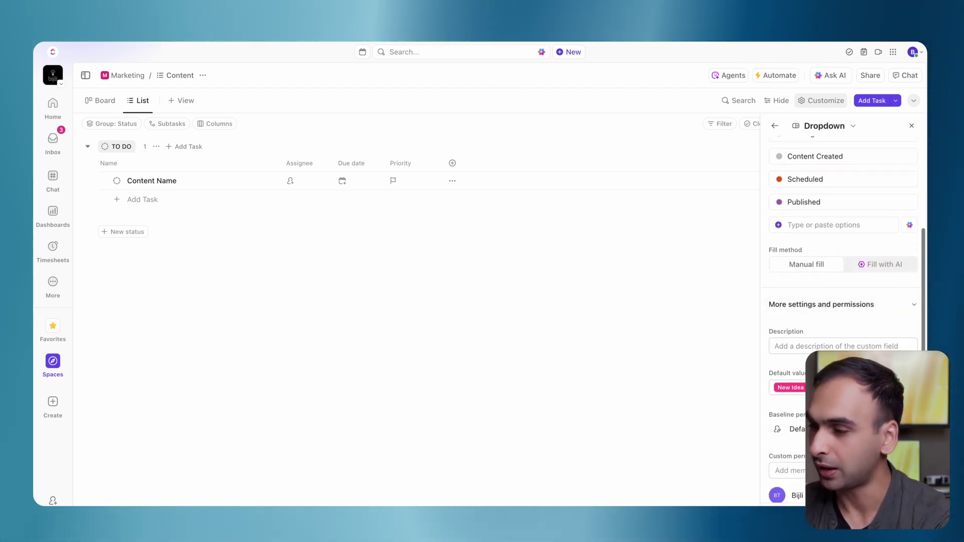
{"action": "left_click", "coordinate": [511, 291]}
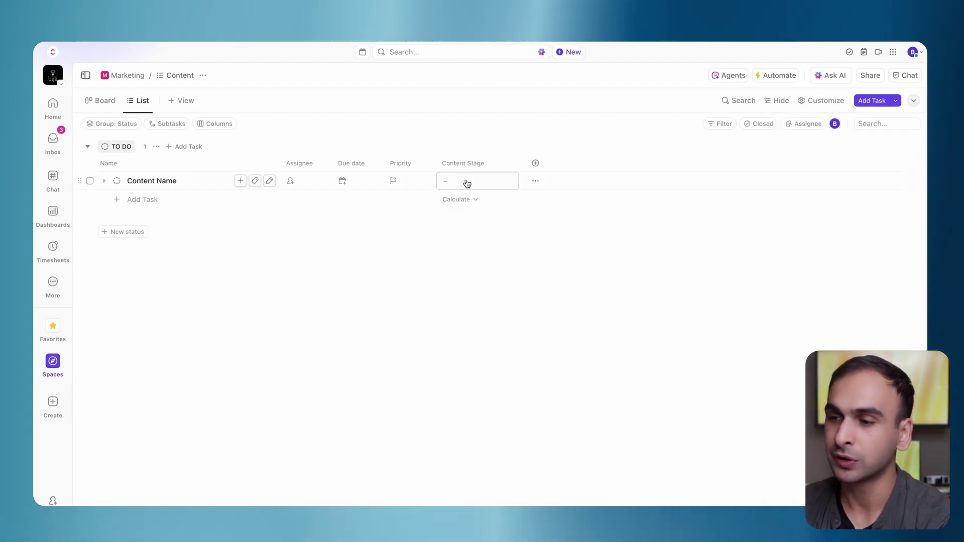
Step: Set the Content Stage of the Content Name task to New Idea
{"action": "left_click", "coordinate": [449, 182]}
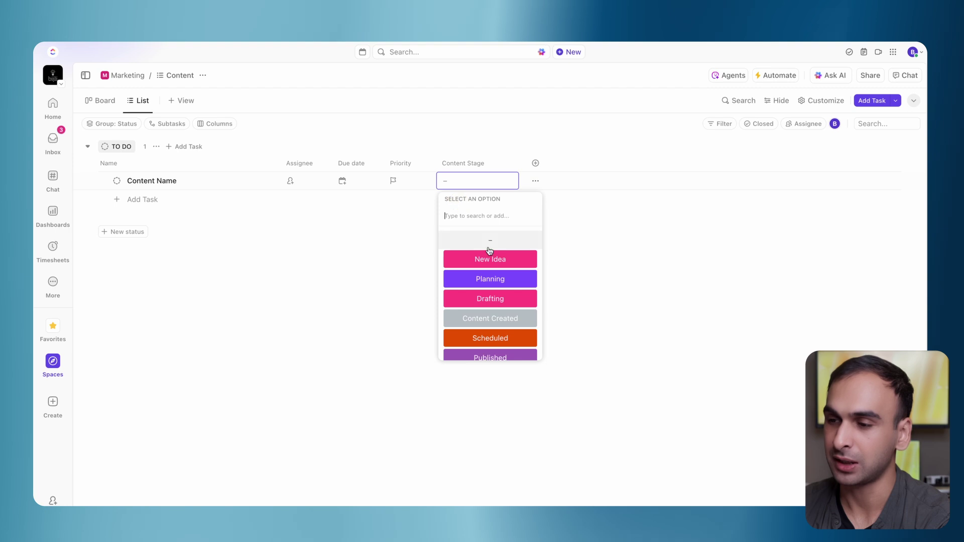
{"action": "left_click", "coordinate": [490, 260]}
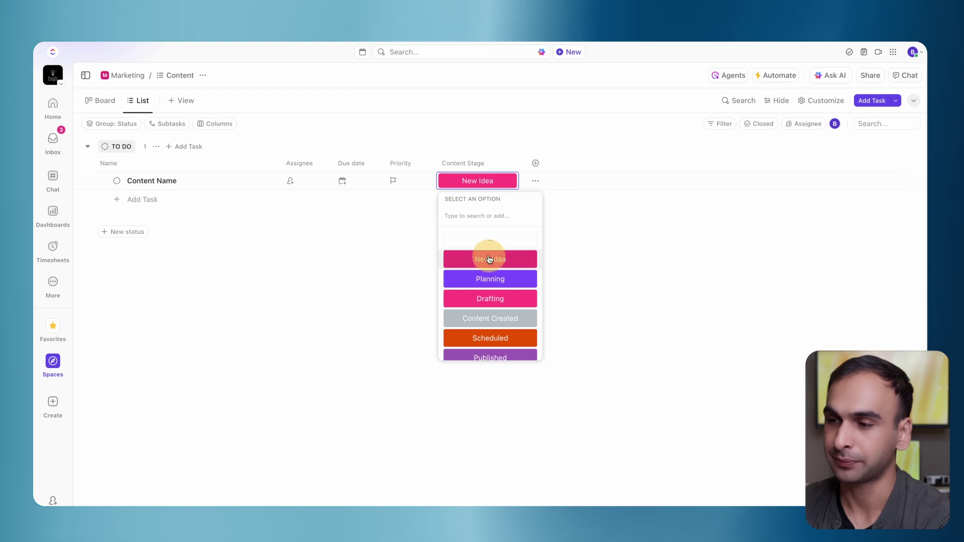
Step: Show the existing Status field as a column in the Content list and narrow that column
{"action": "left_click", "coordinate": [536, 166]}
{"action": "type", "text": "stag"}
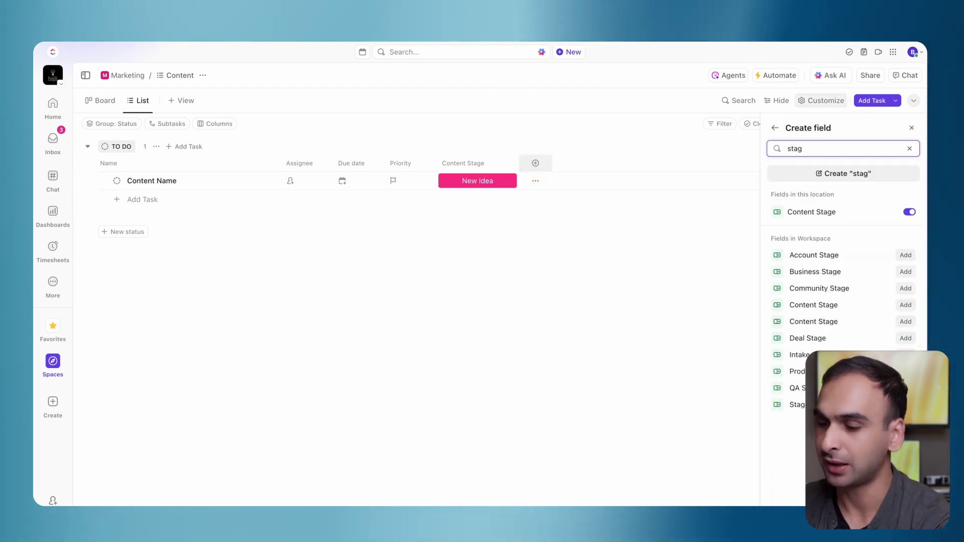
{"action": "type", "text": "us"}
{"action": "key", "text": "BackSpace"}
{"action": "key", "text": "BackSpace"}
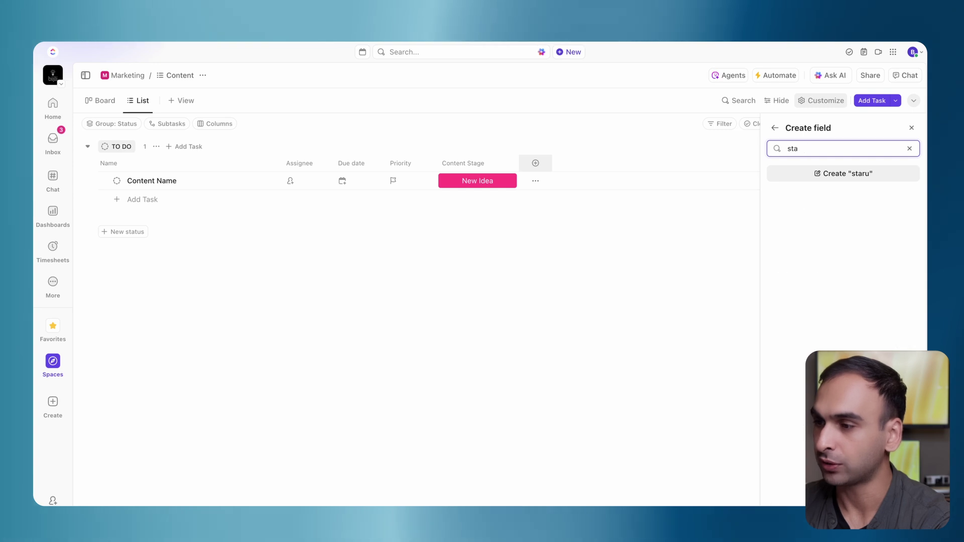
{"action": "type", "text": "tus"}
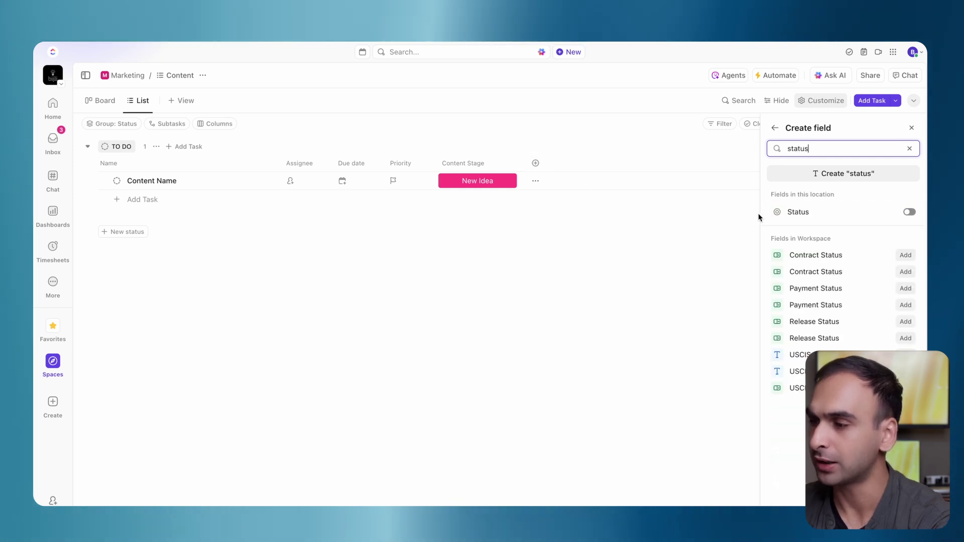
{"action": "left_click", "coordinate": [906, 211]}
{"action": "left_click", "coordinate": [670, 227]}
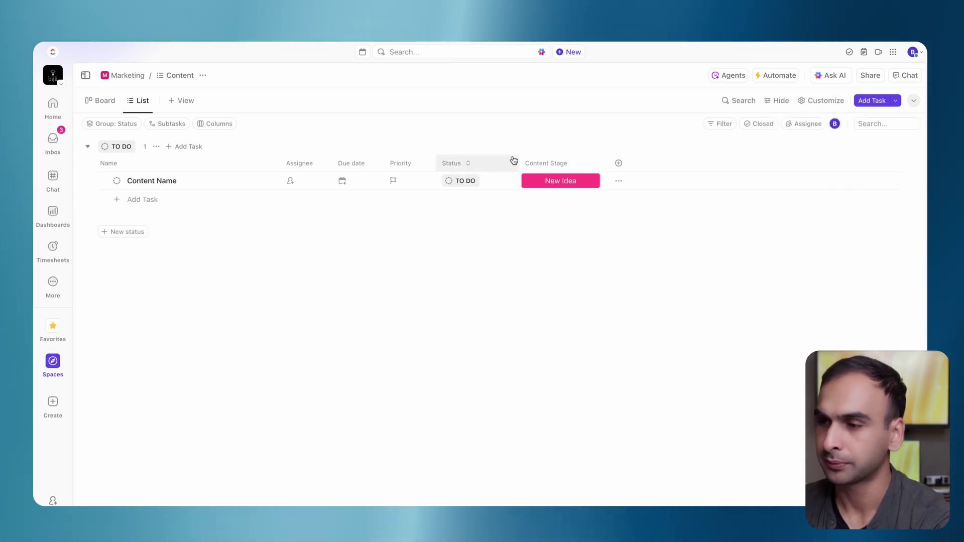
{"action": "left_click_drag", "start_coordinate": [519, 159], "coordinate": [499, 160]}
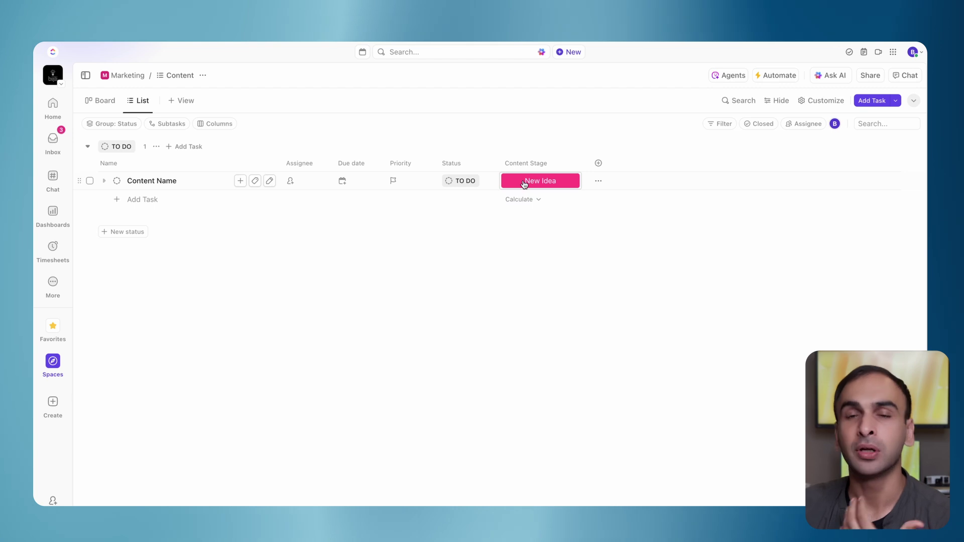
Step: Set the Content Name task's status to IN PROGRESS and its Content Stage to Drafting, widening the Status column to fit
{"action": "left_click", "coordinate": [459, 184]}
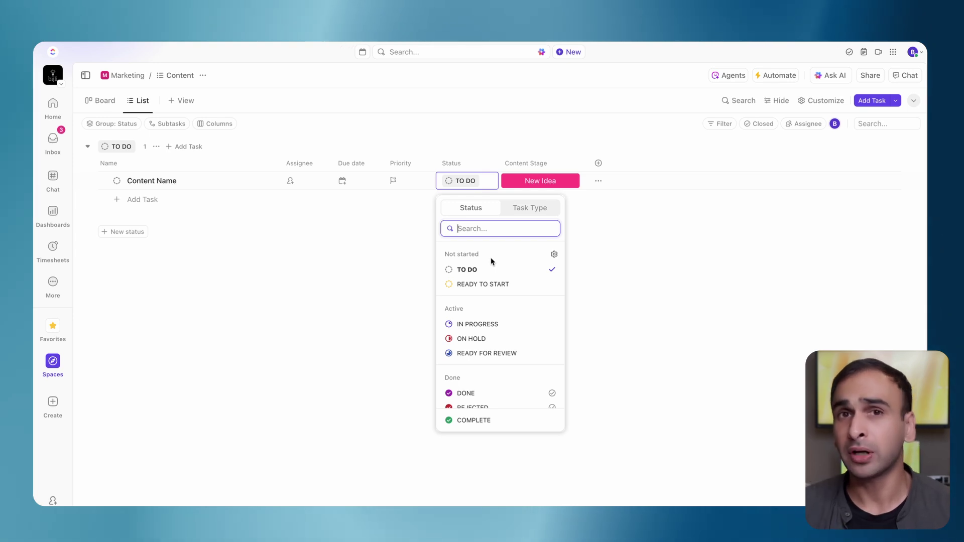
{"action": "left_click", "coordinate": [504, 324]}
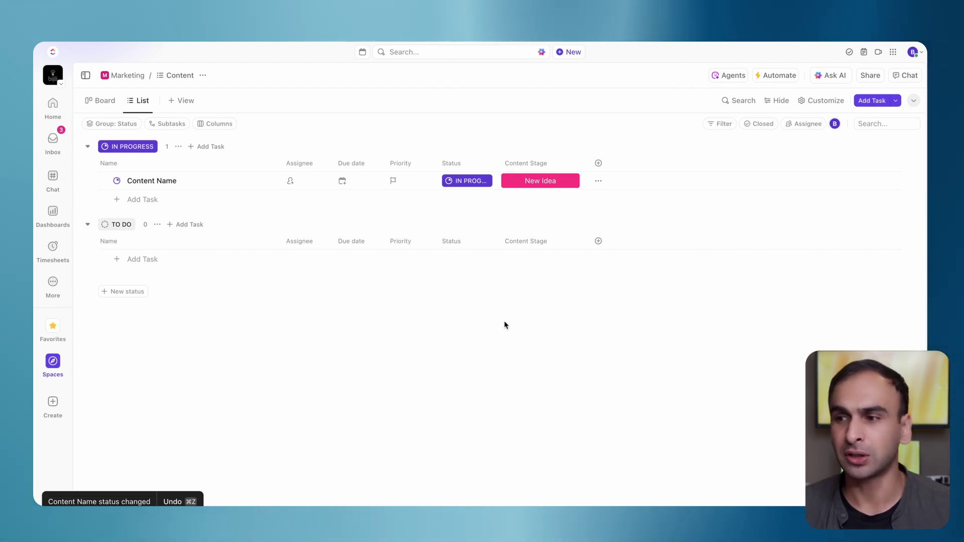
{"action": "left_click_drag", "start_coordinate": [498, 163], "coordinate": [509, 164]}
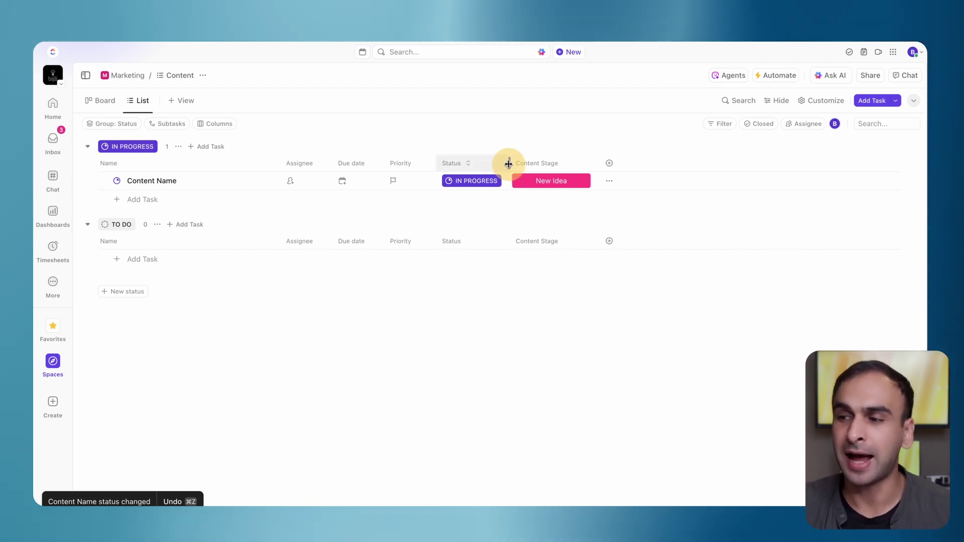
{"action": "left_click", "coordinate": [561, 185]}
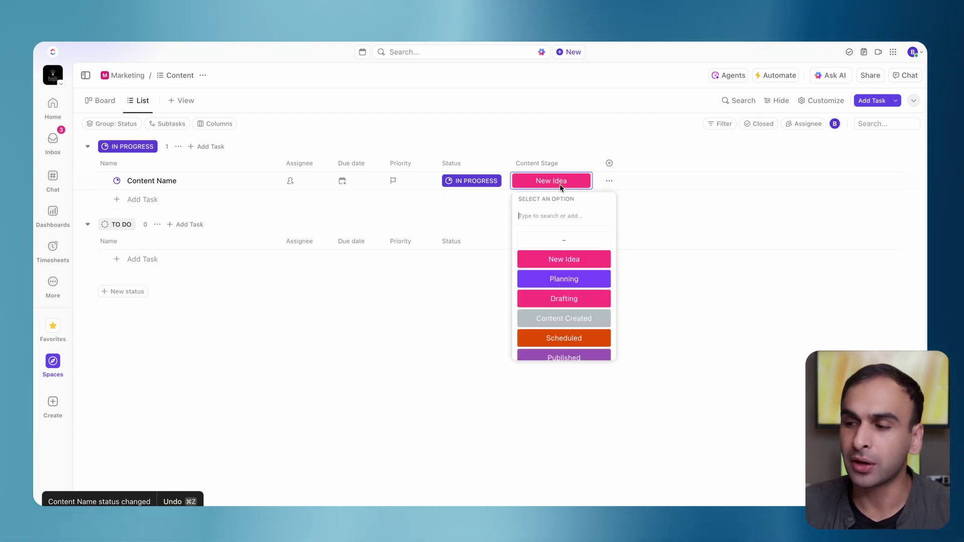
{"action": "left_click", "coordinate": [590, 301]}
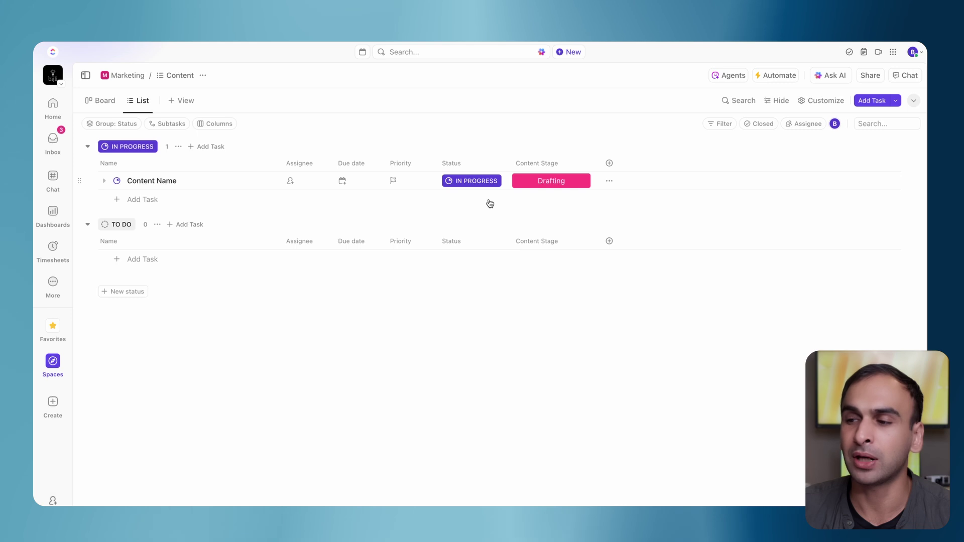
Step: Review the status options available for the Content Name task, down to the Done group
{"action": "left_click", "coordinate": [472, 182]}
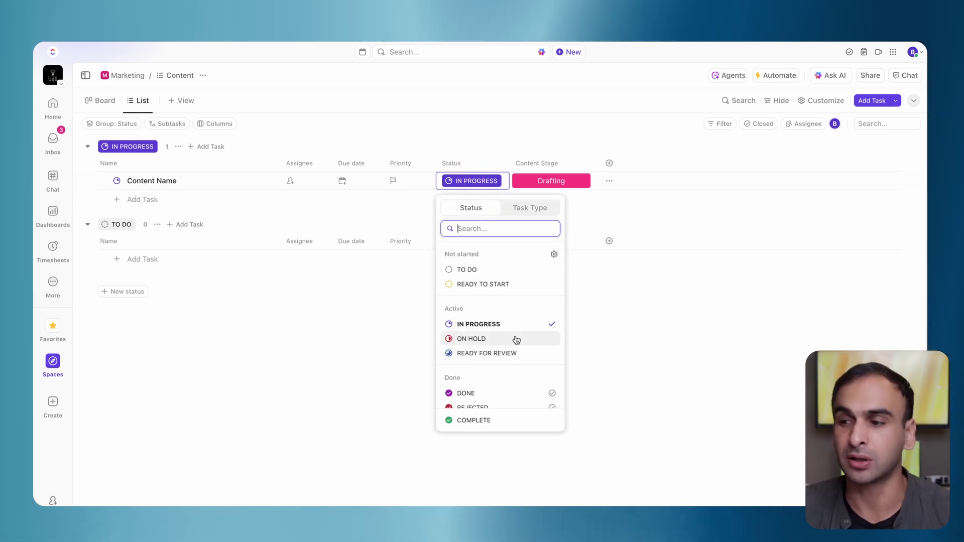
{"action": "scroll", "coordinate": [522, 329], "scroll_direction": "down", "scroll_amount": 1}
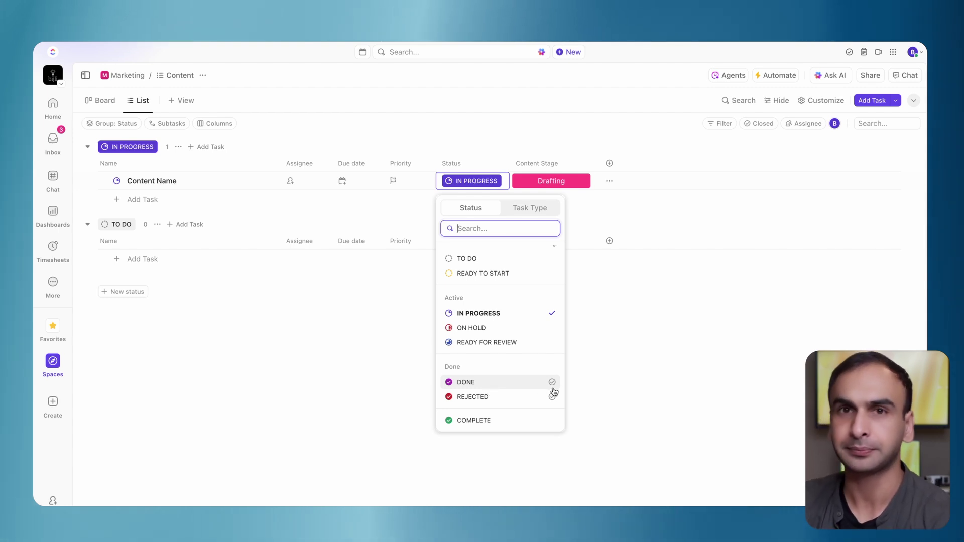
{"action": "left_click", "coordinate": [640, 366]}
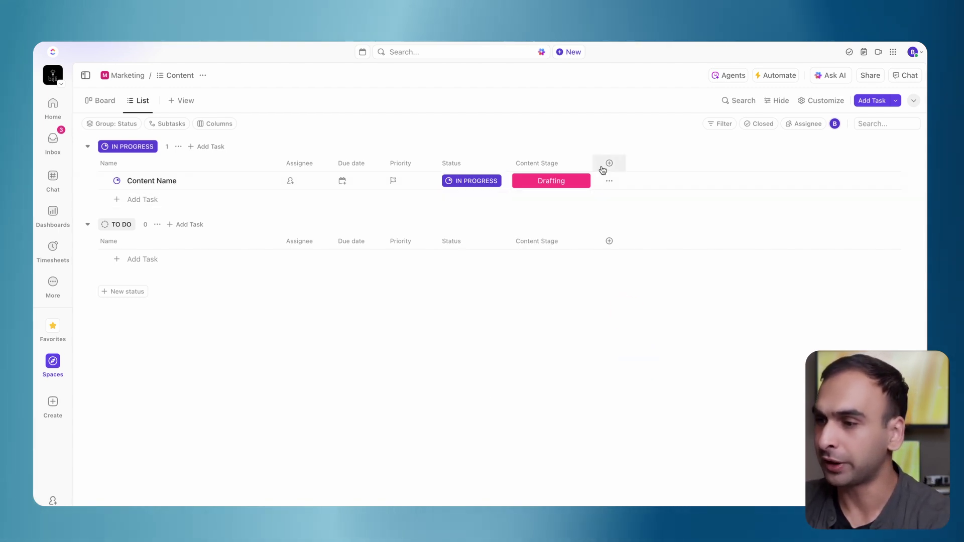
Step: Add the existing Publish Date field to the Content list and move its column directly after Due date
{"action": "left_click", "coordinate": [609, 164]}
{"action": "type", "text": "Date"}
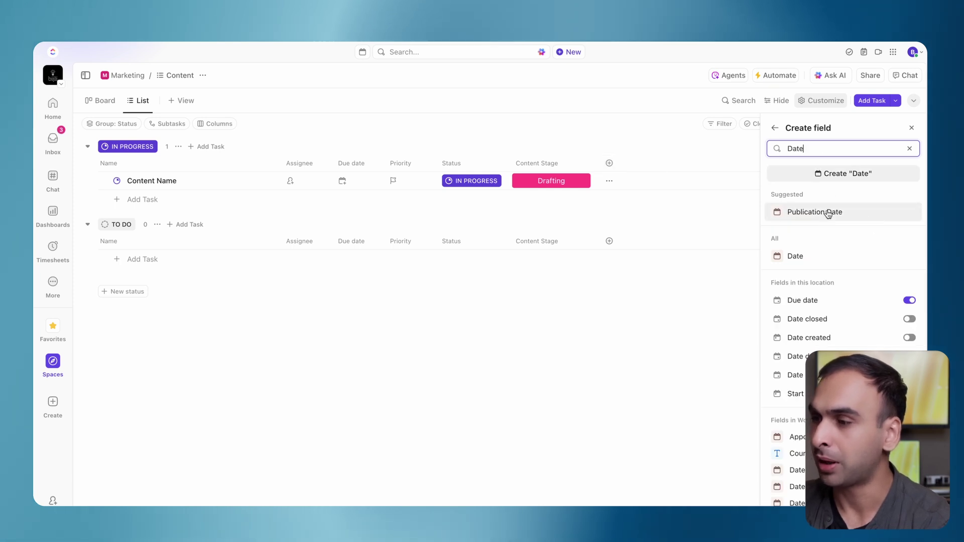
{"action": "key", "text": "BackSpace"}
{"action": "key", "text": "BackSpace"}
{"action": "key", "text": "BackSpace"}
{"action": "key", "text": "BackSpace"}
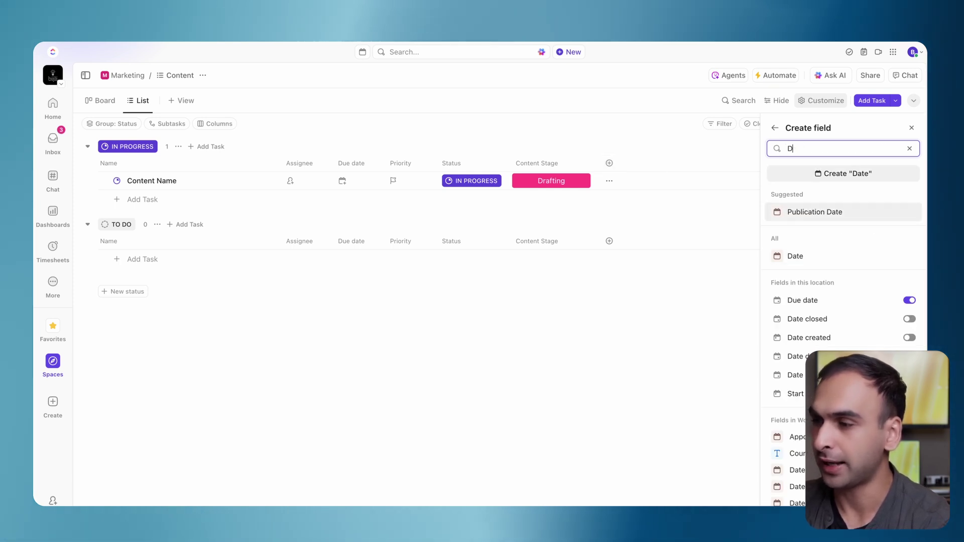
{"action": "type", "text": "Publis"}
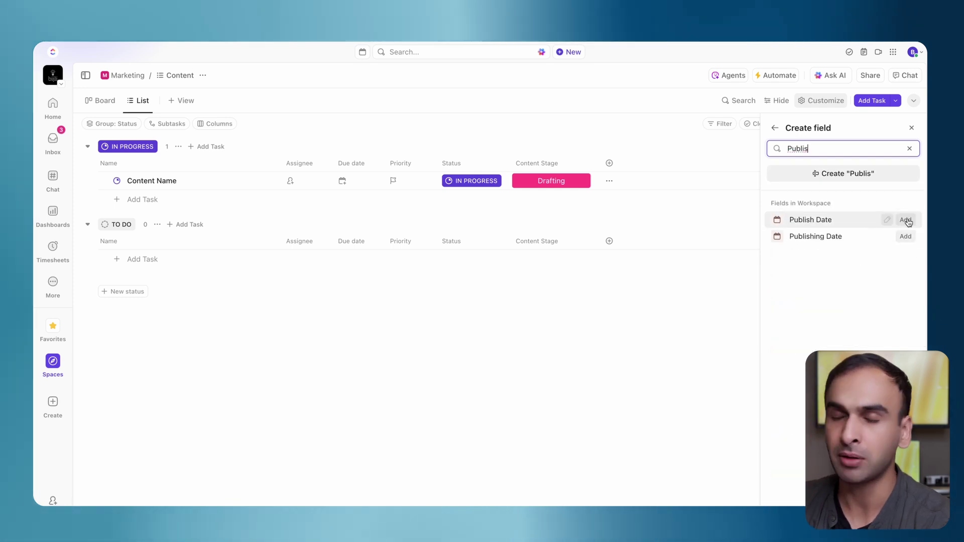
{"action": "left_click", "coordinate": [907, 221]}
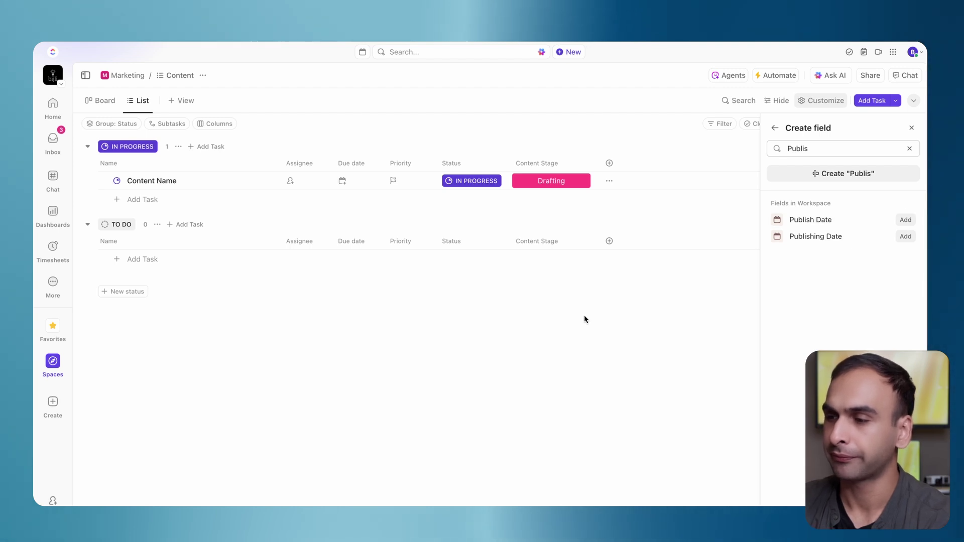
{"action": "left_click_drag", "start_coordinate": [613, 164], "coordinate": [412, 163]}
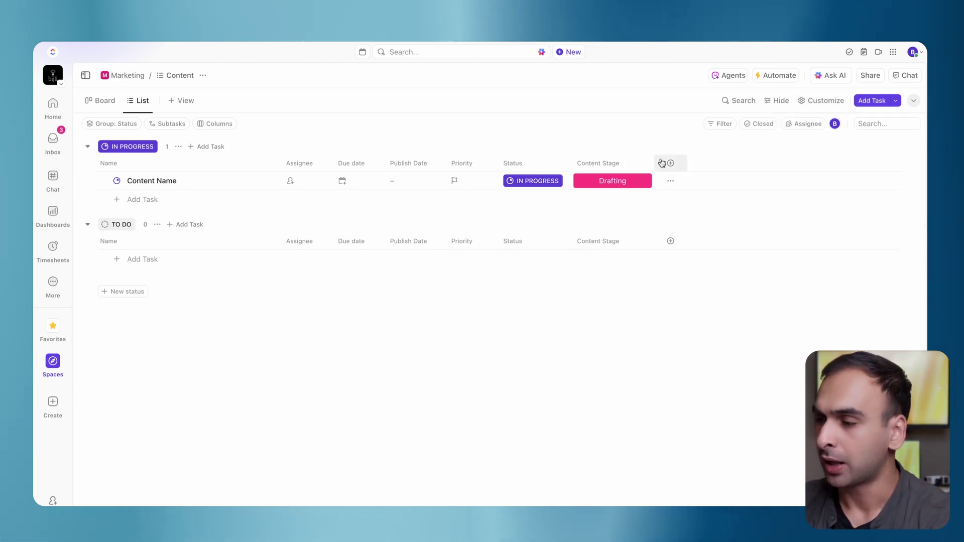
Step: Start a new dropdown custom field for the Content list and name it Content Type
{"action": "left_click", "coordinate": [666, 162]}
{"action": "type", "text": "Content"}
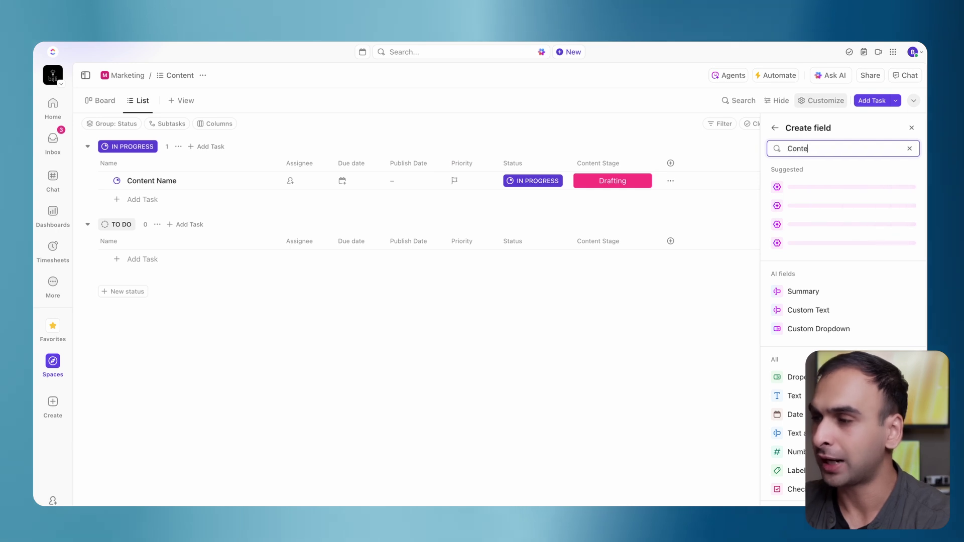
{"action": "key", "text": "BackSpace"}
{"action": "key", "text": "BackSpace"}
{"action": "key", "text": "BackSpace"}
{"action": "key", "text": "BackSpace"}
{"action": "key", "text": "BackSpace"}
{"action": "key", "text": "BackSpace"}
{"action": "key", "text": "BackSpace"}
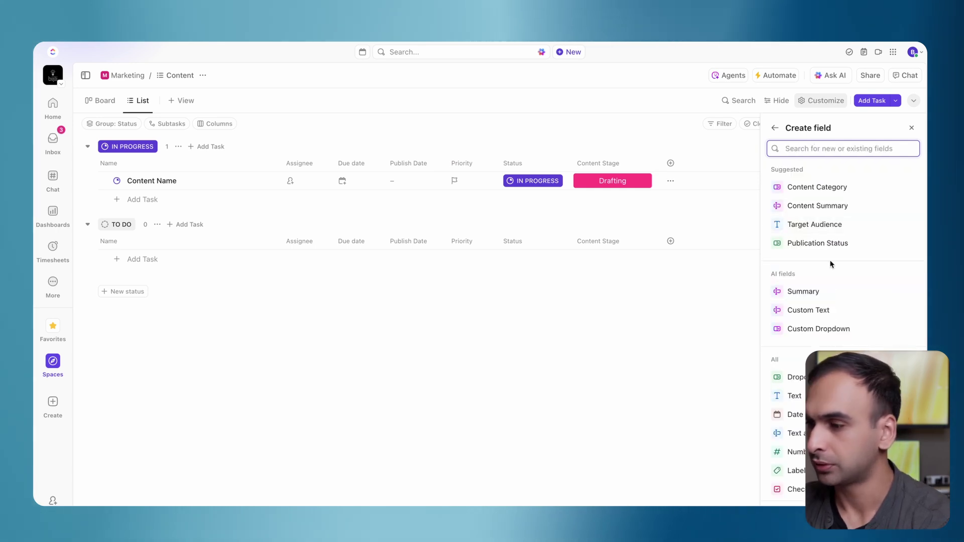
{"action": "left_click", "coordinate": [796, 377]}
{"action": "type", "text": "C"}
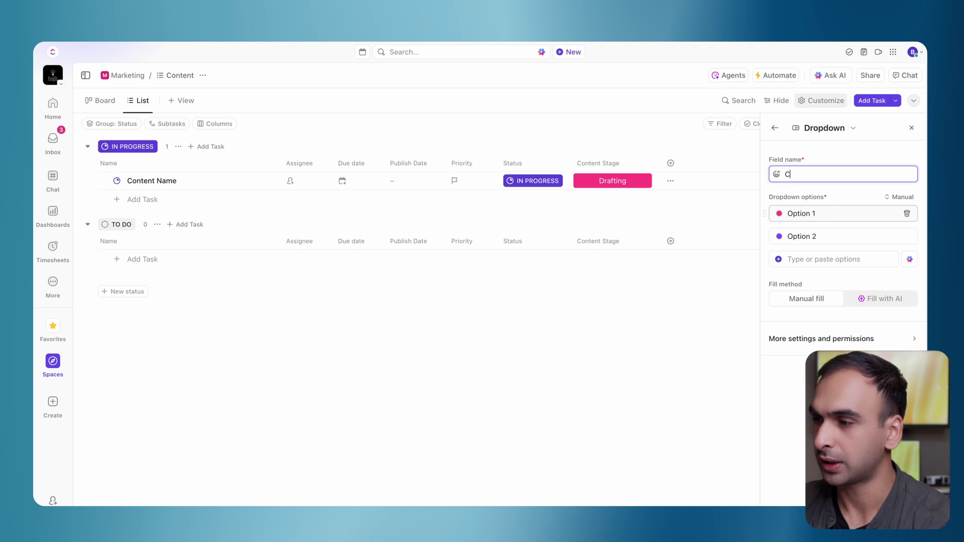
{"action": "type", "text": "ontent Type"}
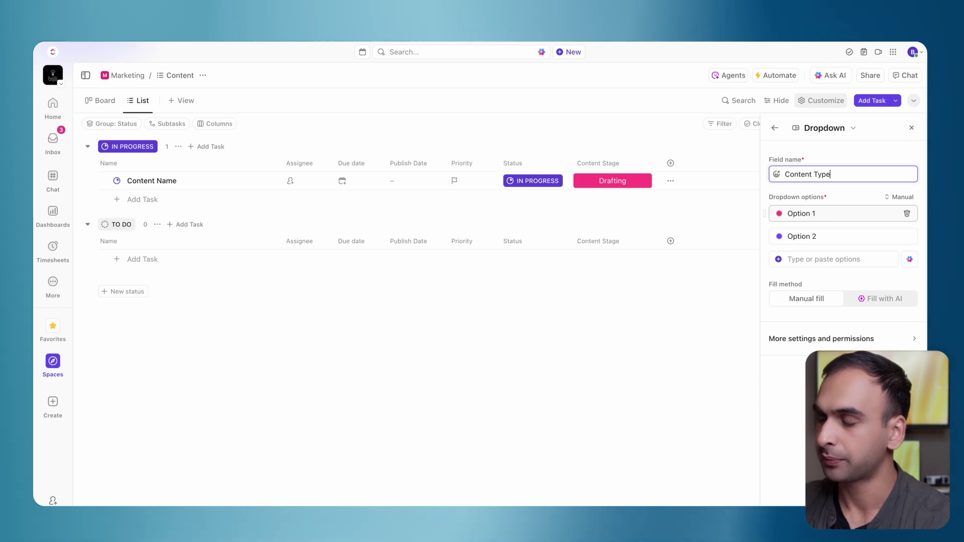
Step: Name the first two Content Type dropdown options Newletter and Blog
{"action": "left_click", "coordinate": [827, 214]}
{"action": "type", "text": "New"}
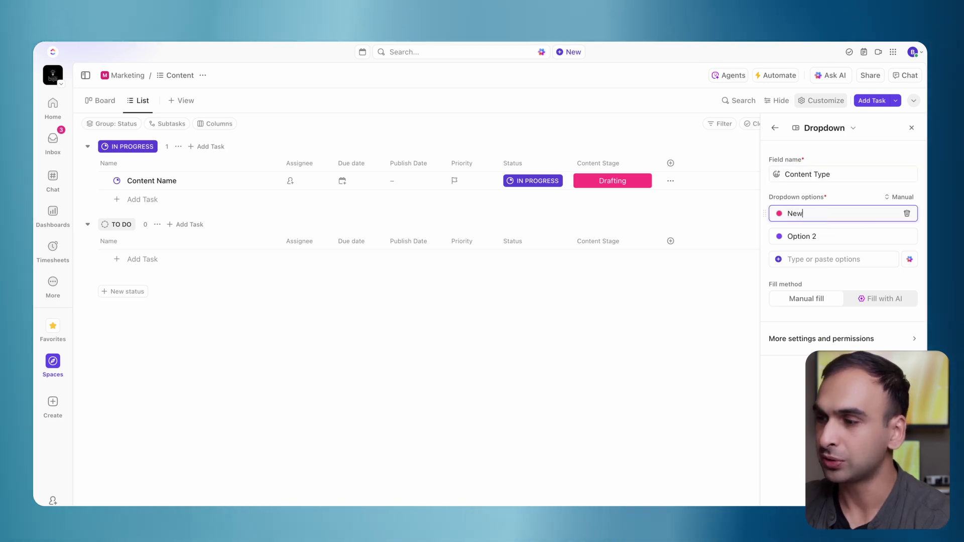
{"action": "type", "text": "letter"}
{"action": "left_click", "coordinate": [831, 232]}
{"action": "type", "text": "Blig"}
{"action": "key", "text": "BackSpace"}
{"action": "key", "text": "BackSpace"}
{"action": "type", "text": "og"}
{"action": "key", "text": "Return"}
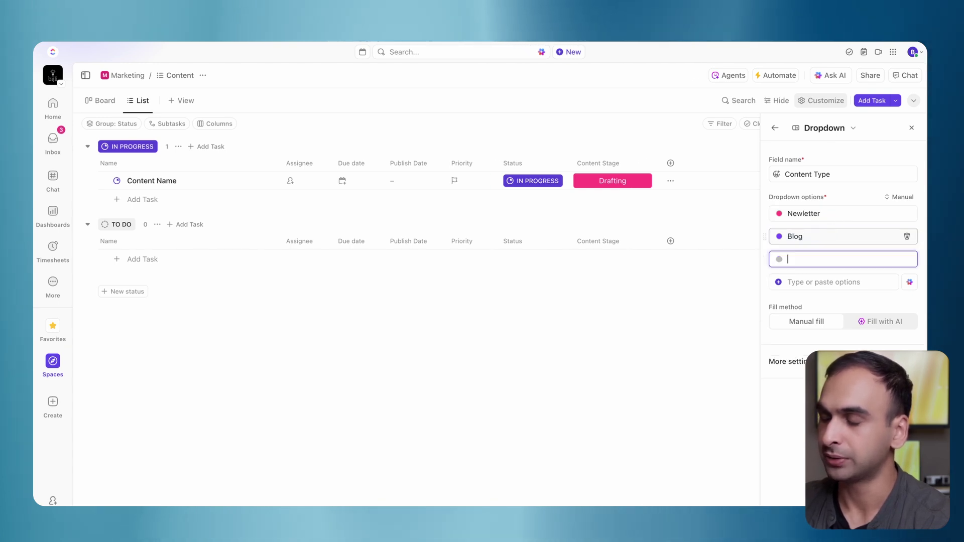
Step: Add the dropdown options Facebook Ad and Linkedin Post, and create the Content Type field
{"action": "type", "text": "FAQ"}
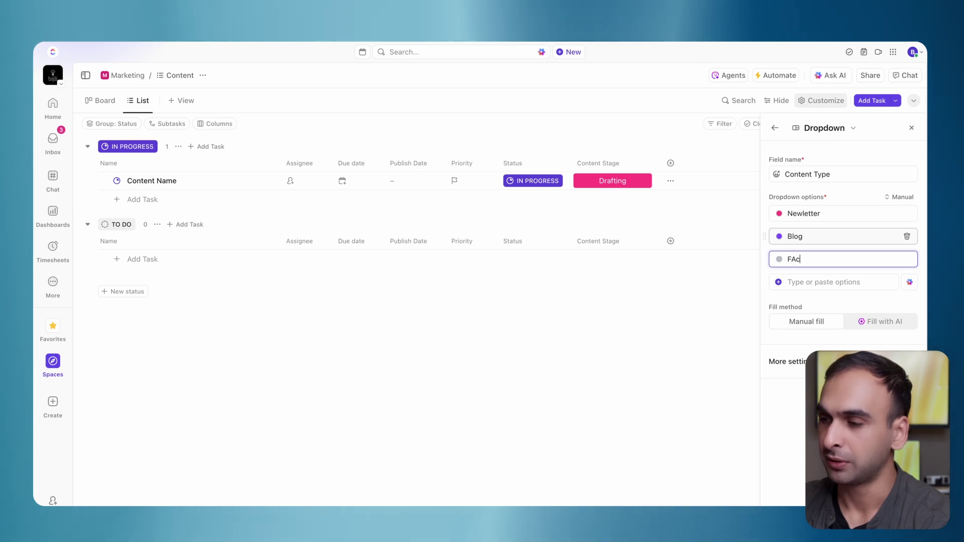
{"action": "key", "text": "BackSpace"}
{"action": "key", "text": "BackSpace"}
{"action": "type", "text": "acebook"}
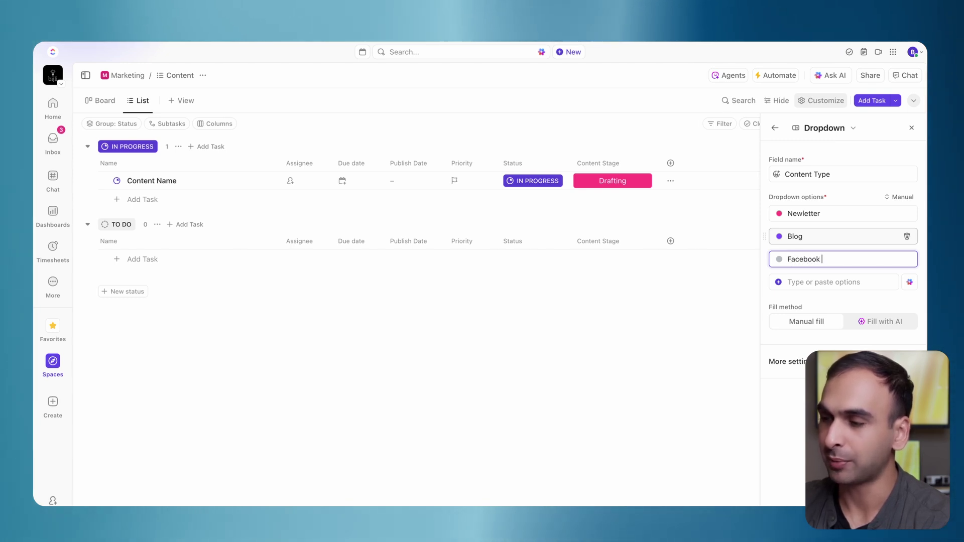
{"action": "type", "text": " Ad"}
{"action": "key", "text": "Return"}
{"action": "type", "text": "Linkedin Post"}
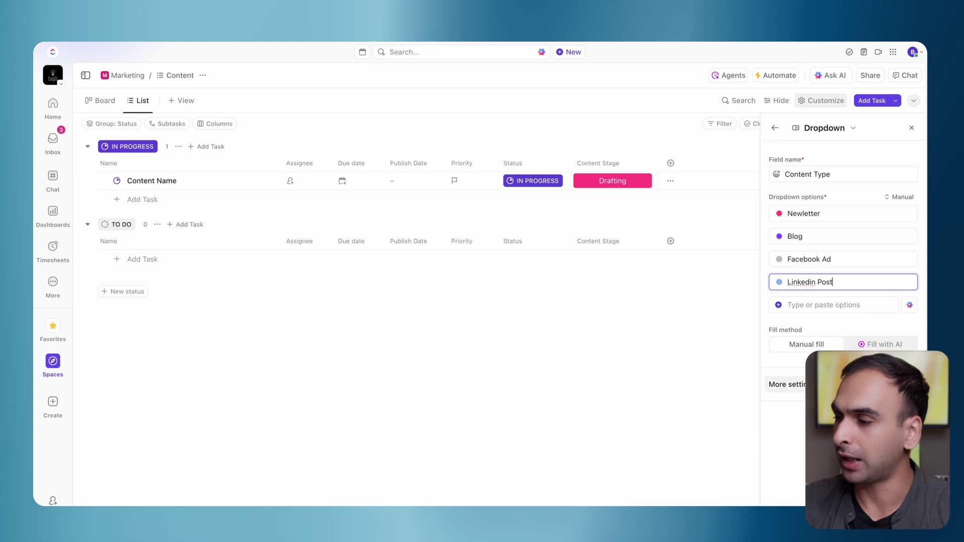
{"action": "left_click", "coordinate": [901, 490]}
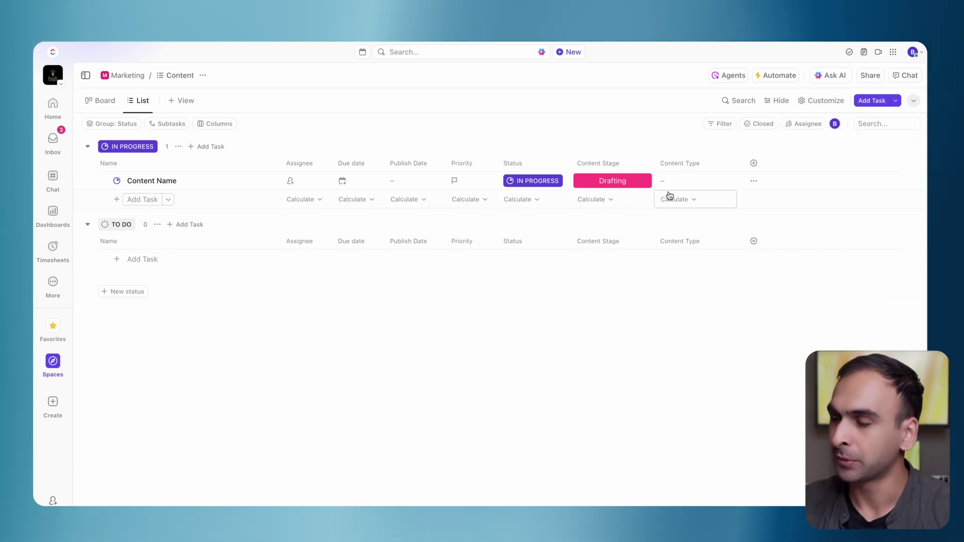
Step: Set the Content Type of the Content Name task to Blog
{"action": "left_click", "coordinate": [671, 186]}
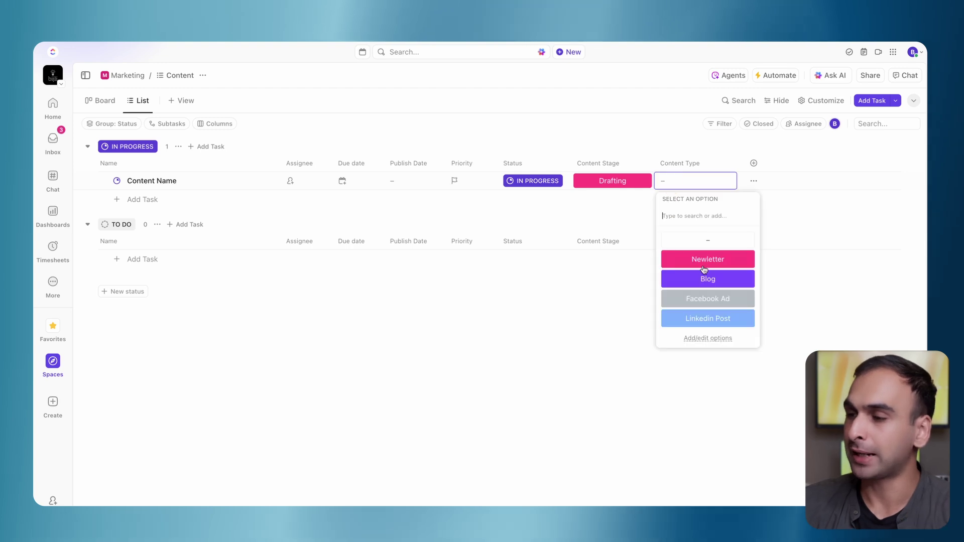
{"action": "left_click", "coordinate": [709, 280]}
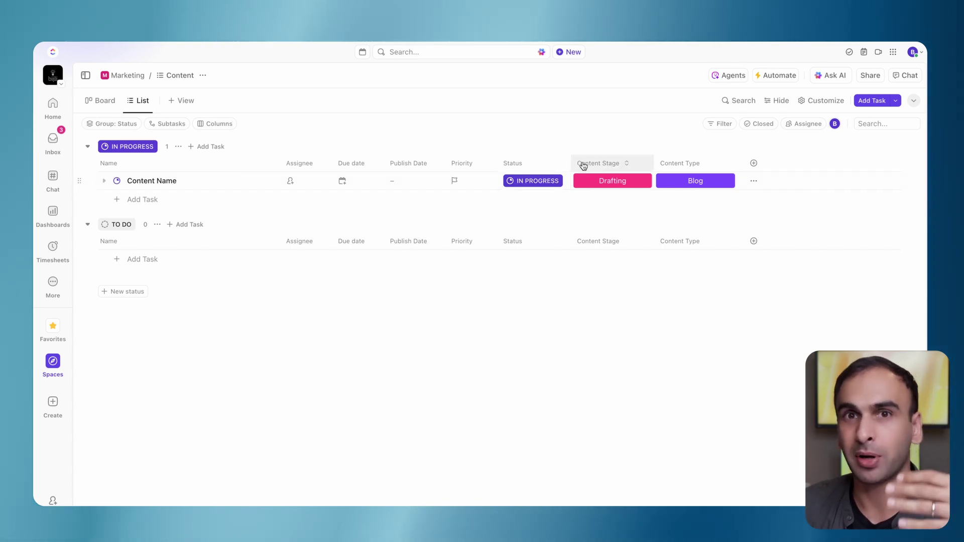
{"action": "mouse_move", "coordinate": [687, 208]}
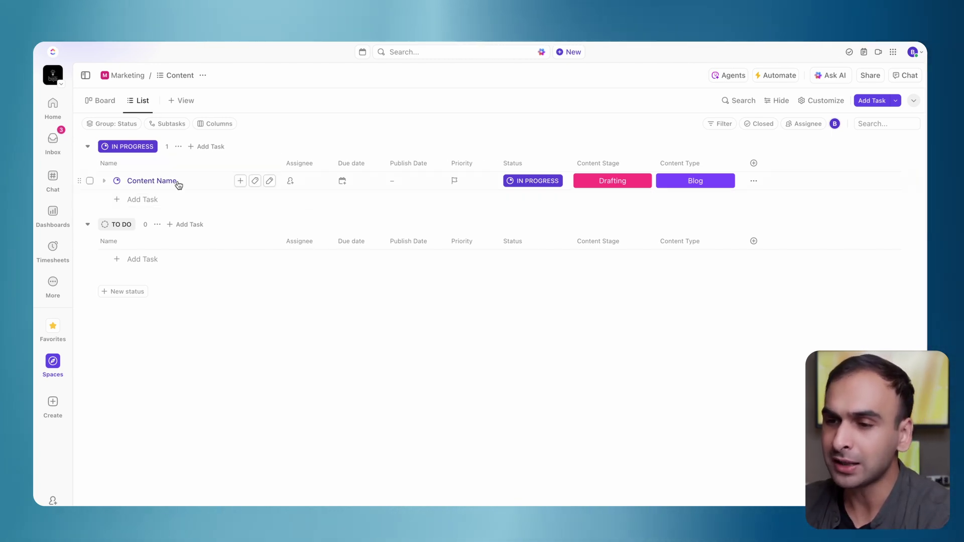
Step: Open the Content Name task and enter "Content Requirements" as the first line of its description
{"action": "left_click", "coordinate": [169, 181]}
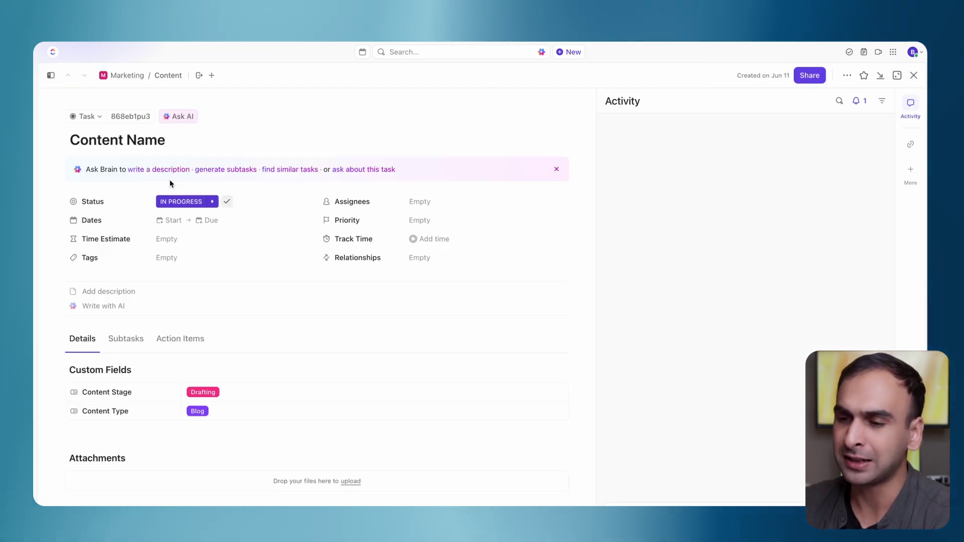
{"action": "left_click", "coordinate": [161, 295]}
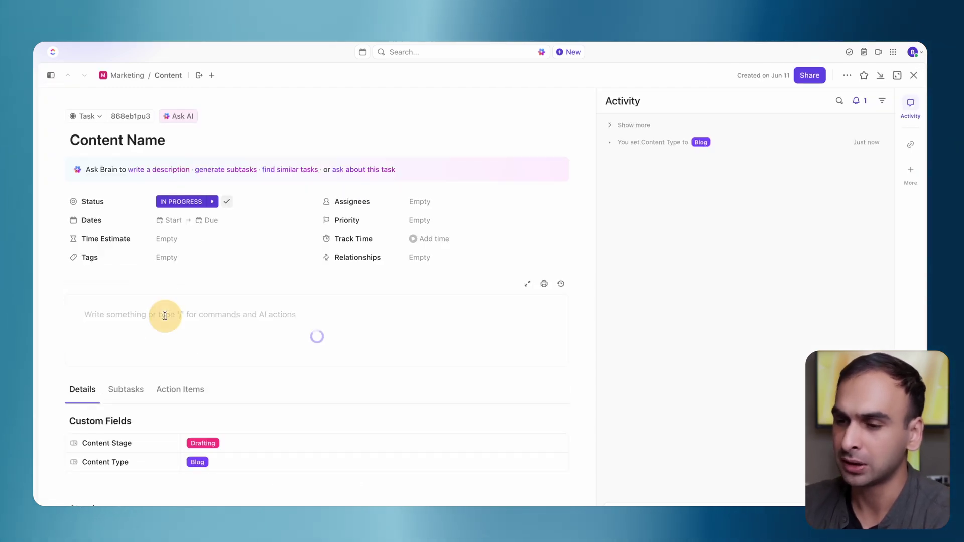
{"action": "left_click", "coordinate": [164, 316]}
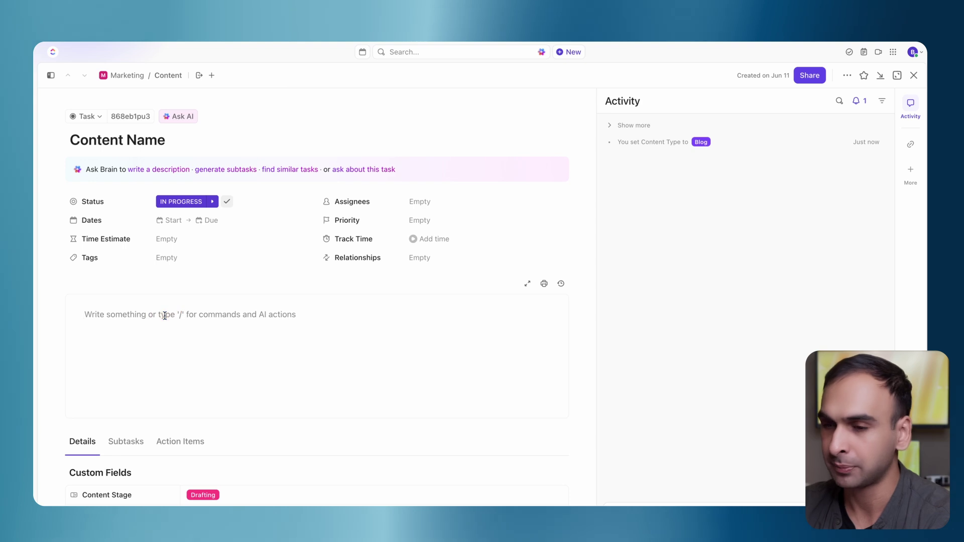
{"action": "type", "text": "C"}
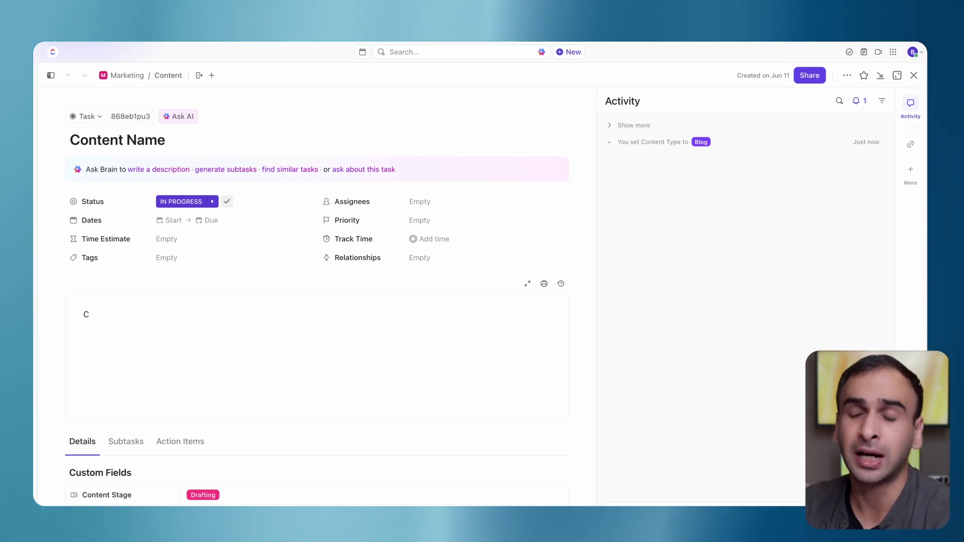
{"action": "type", "text": "Content"}
{"action": "key", "text": "BackSpace"}
{"action": "key", "text": "BackSpace"}
{"action": "key", "text": "BackSpace"}
{"action": "key", "text": "BackSpace"}
{"action": "key", "text": "BackSpace"}
{"action": "key", "text": "BackSpace"}
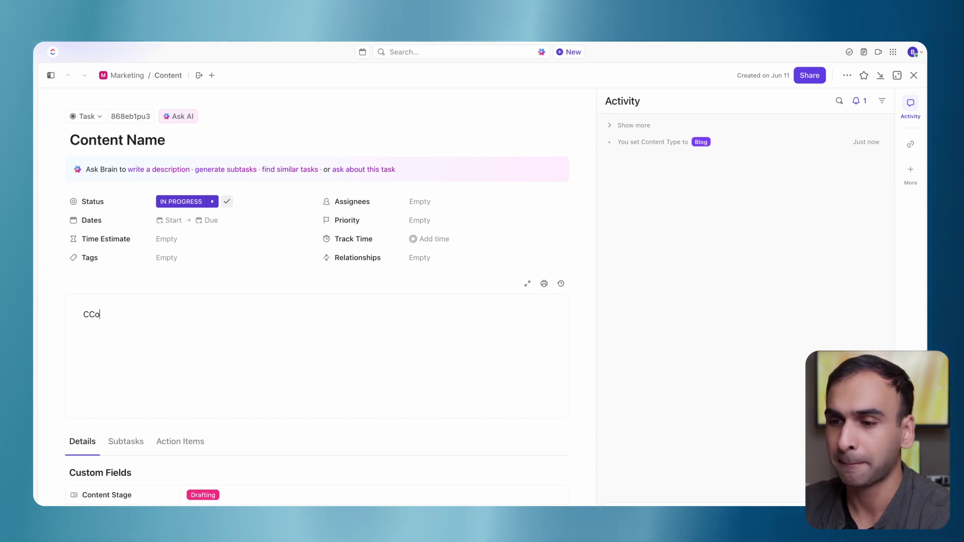
{"action": "type", "text": "ontent Requiremetn"}
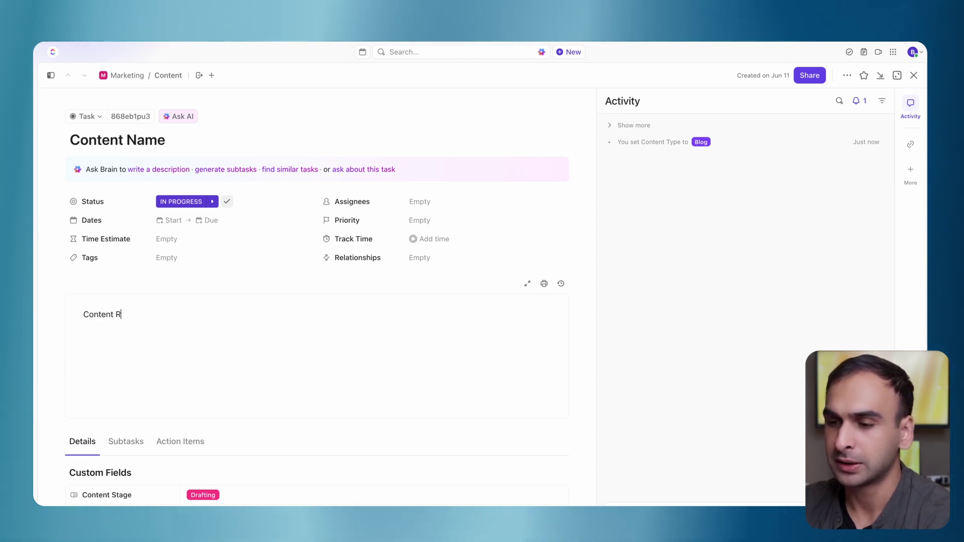
{"action": "key", "text": "BackSpace"}
{"action": "key", "text": "BackSpace"}
{"action": "type", "text": "nts"}
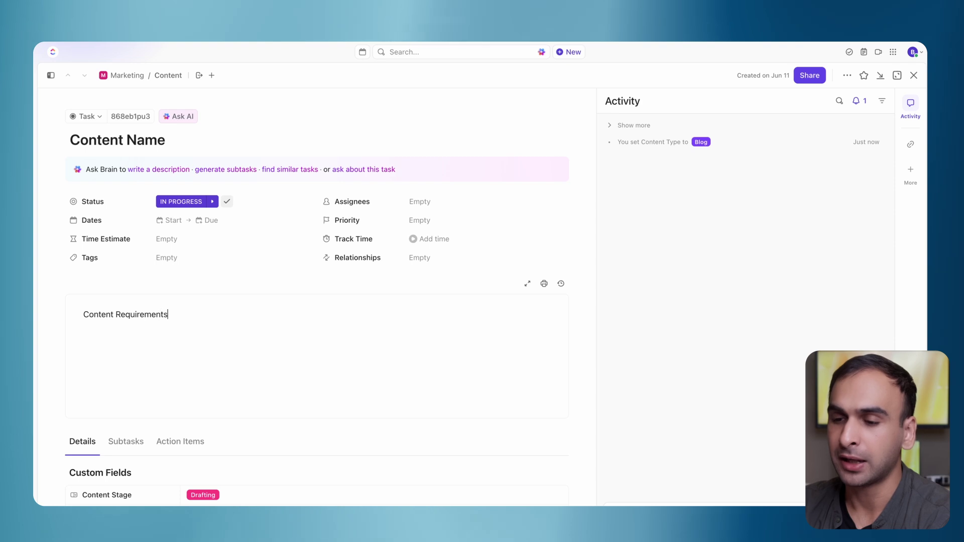
Step: Add a second description line reading "Content Outline" below Content Requirements
{"action": "key", "text": "Return"}
{"action": "type", "text": "Content Ooutlin"}
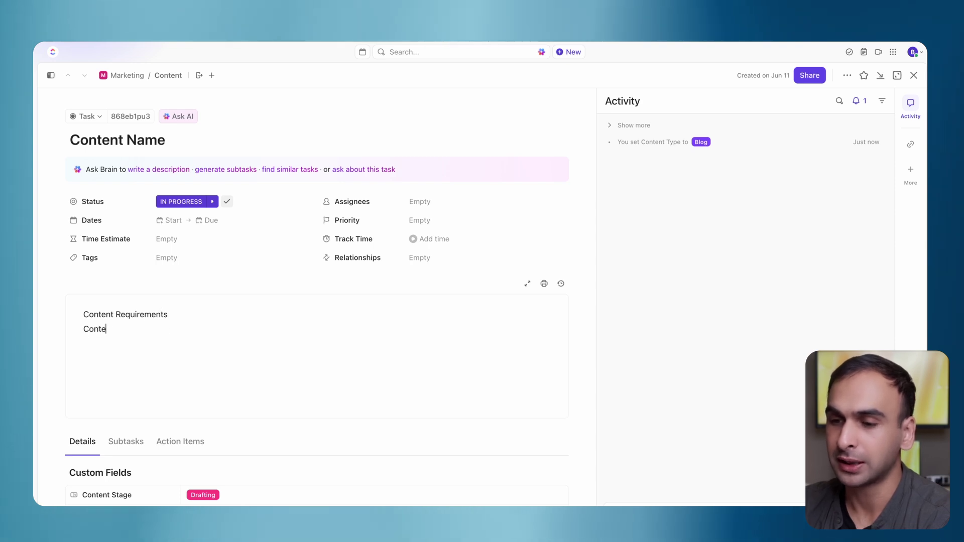
{"action": "key", "text": "BackSpace"}
{"action": "key", "text": "BackSpace"}
{"action": "key", "text": "BackSpace"}
{"action": "key", "text": "BackSpace"}
{"action": "key", "text": "BackSpace"}
{"action": "key", "text": "BackSpace"}
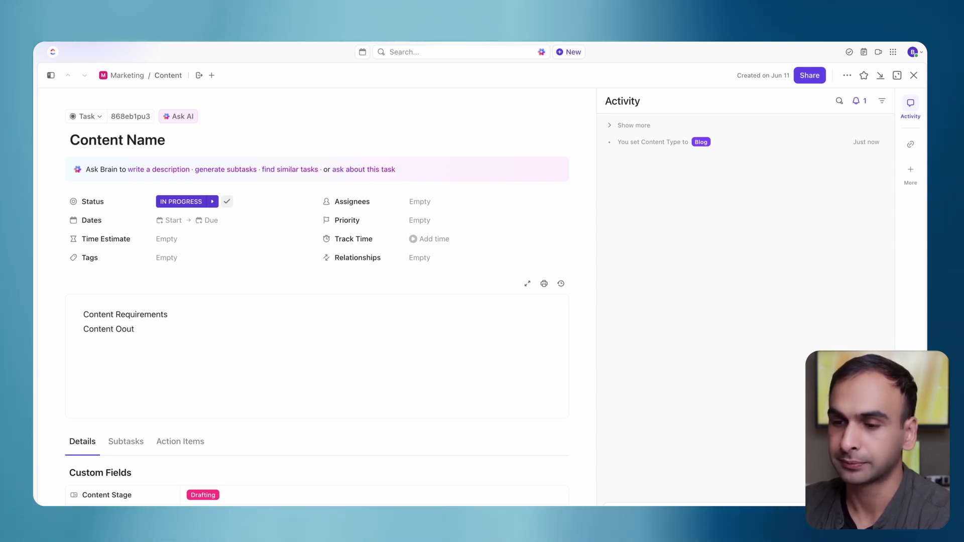
{"action": "type", "text": "utline"}
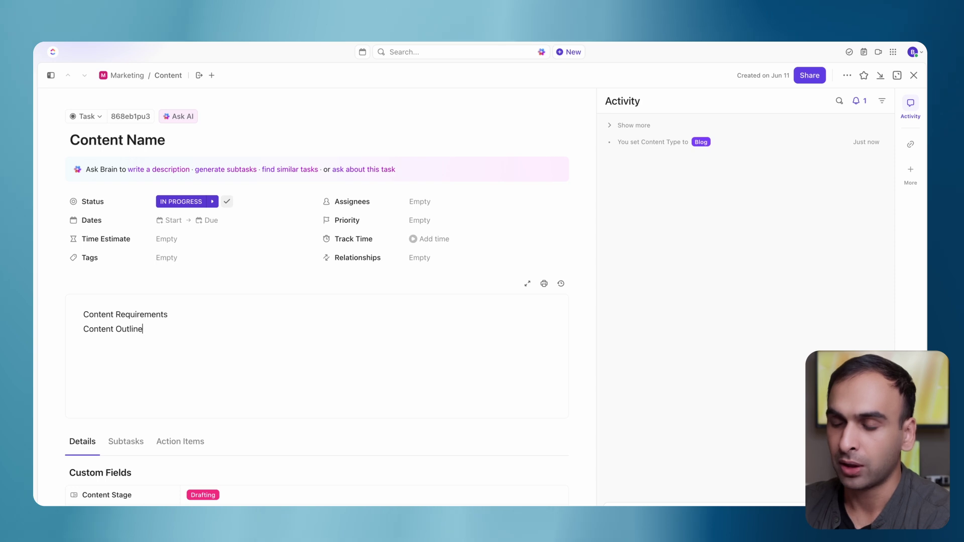
Step: Put the Content Requirements line in a green banner and format its text as a heading
{"action": "triple_click", "coordinate": [108, 315]}
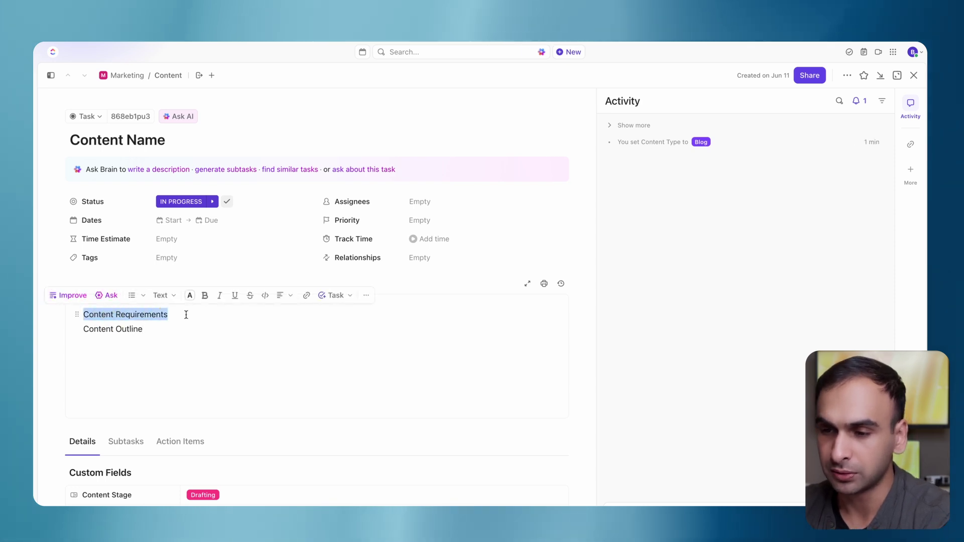
{"action": "left_click", "coordinate": [236, 318]}
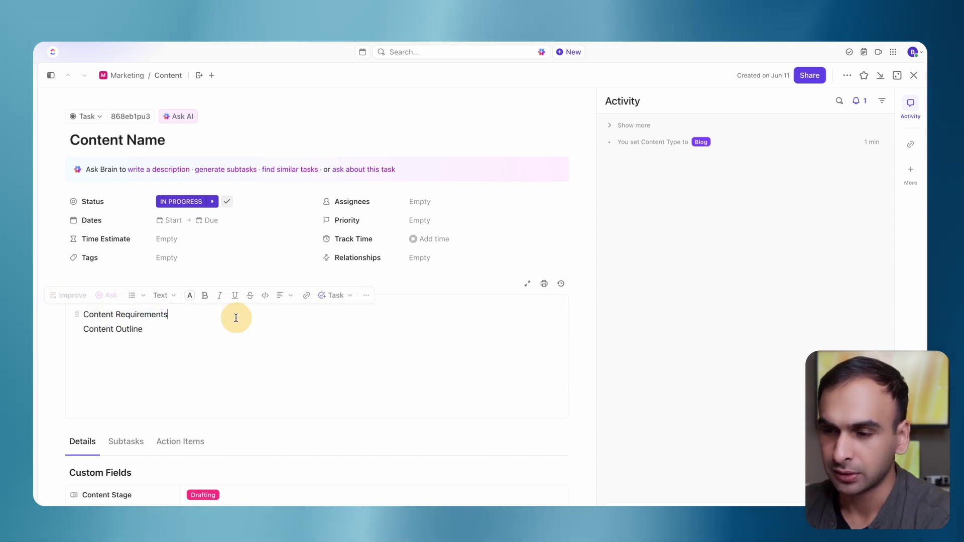
{"action": "left_click", "coordinate": [77, 314]}
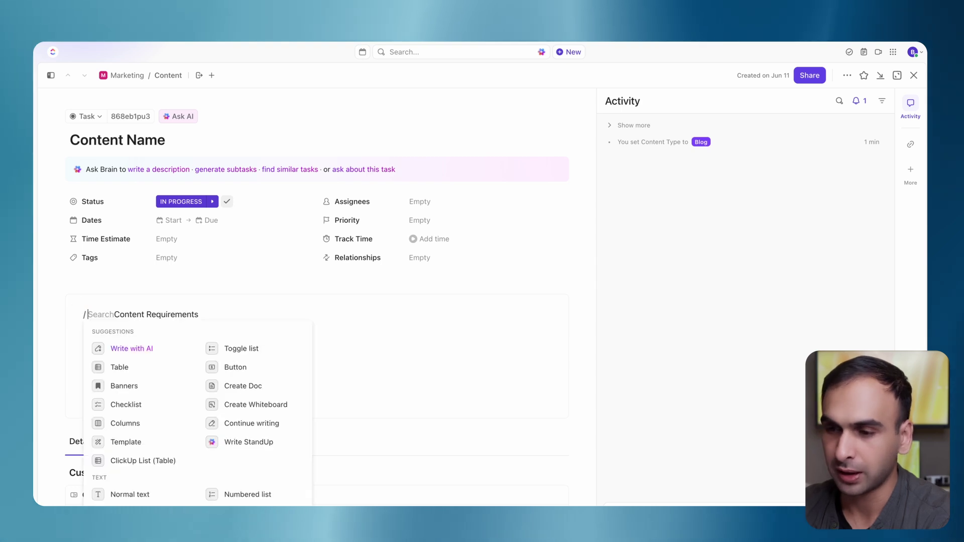
{"action": "left_click", "coordinate": [146, 383]}
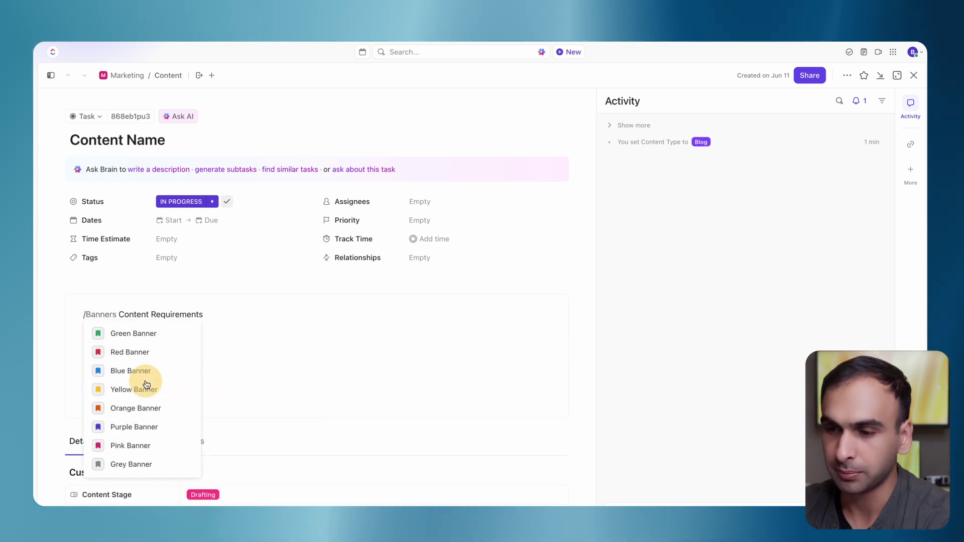
{"action": "left_click", "coordinate": [150, 335]}
{"action": "triple_click", "coordinate": [149, 318]}
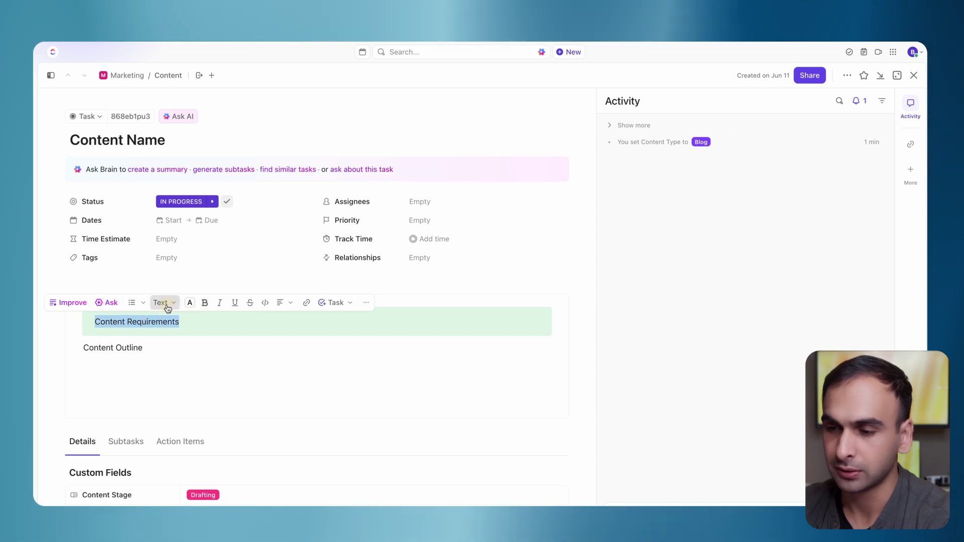
{"action": "left_click", "coordinate": [159, 304]}
{"action": "left_click", "coordinate": [200, 384]}
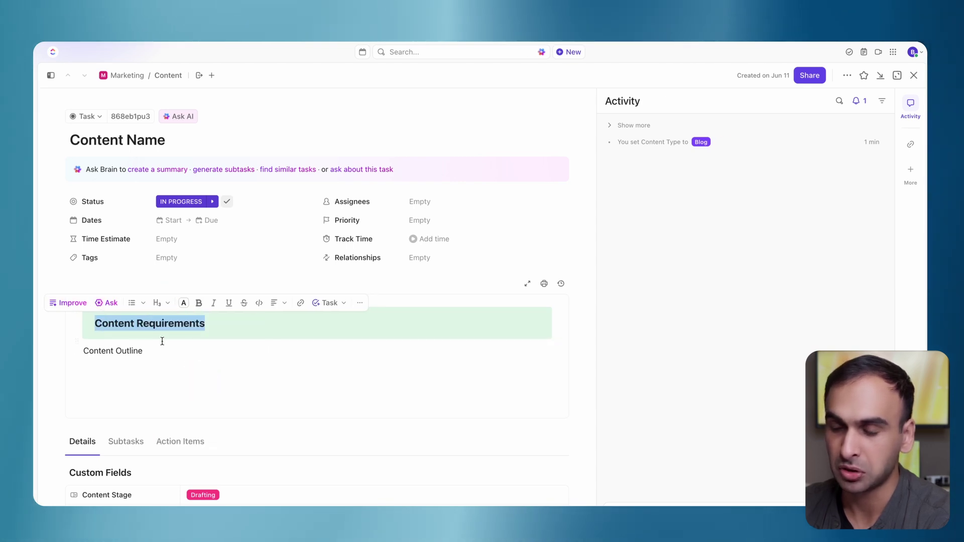
Step: Put the Content Outline line in a blue banner, format it as a heading, and add an empty line below it
{"action": "double_click", "coordinate": [136, 350]}
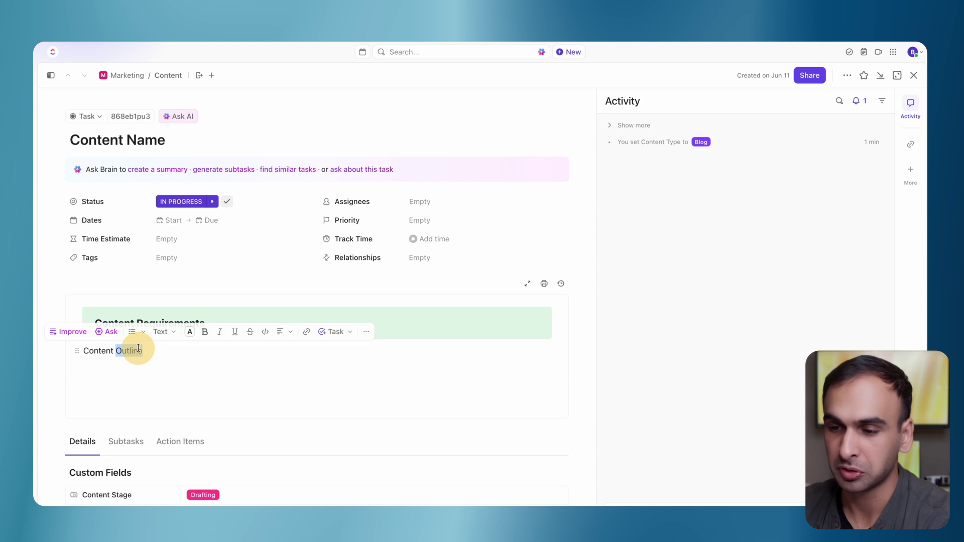
{"action": "left_click", "coordinate": [85, 350]}
{"action": "type", "text": "/"}
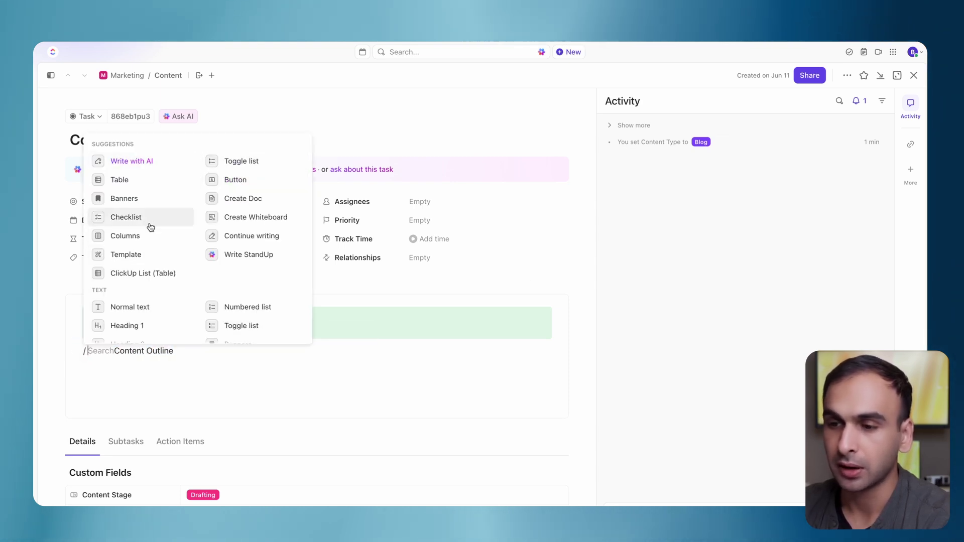
{"action": "left_click", "coordinate": [149, 200]}
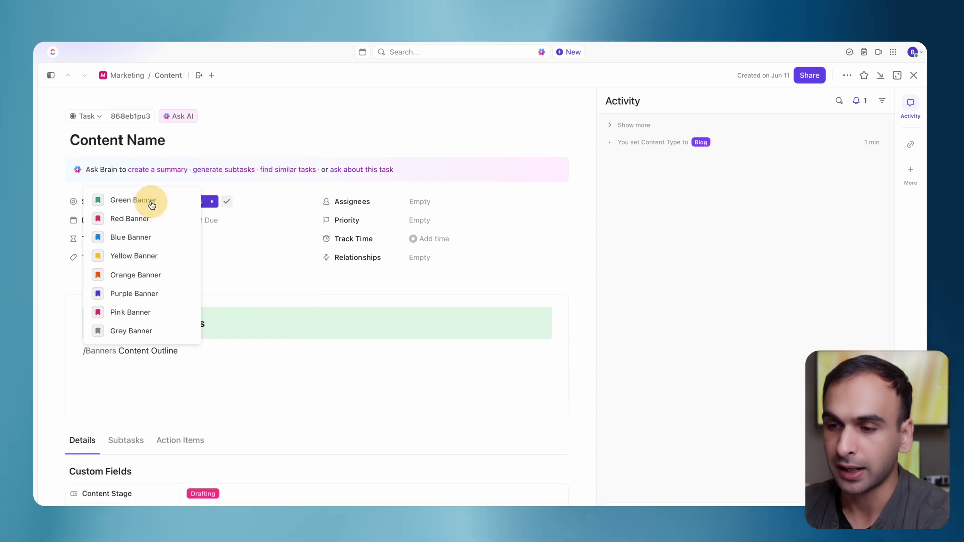
{"action": "left_click", "coordinate": [142, 236]}
{"action": "triple_click", "coordinate": [119, 358]}
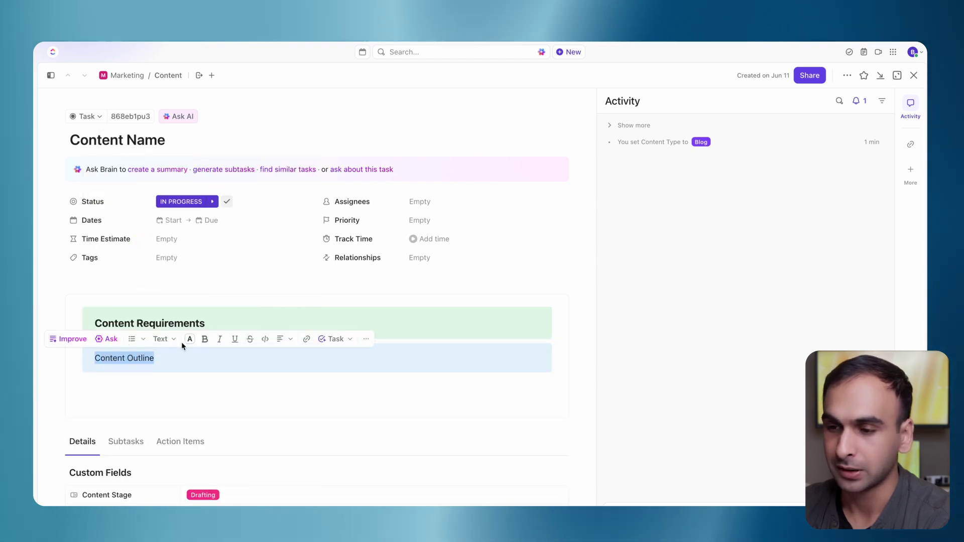
{"action": "left_click", "coordinate": [165, 339]}
{"action": "left_click", "coordinate": [210, 426]}
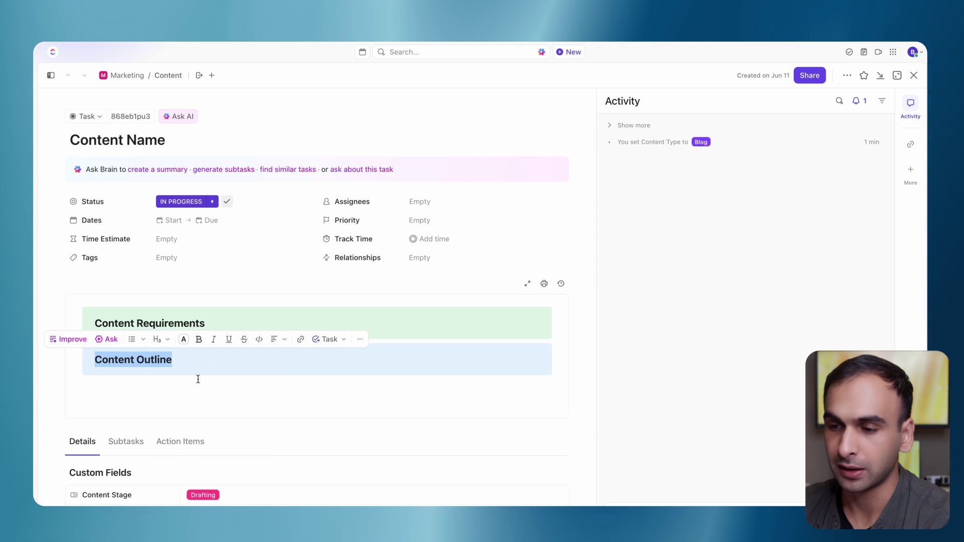
{"action": "left_click", "coordinate": [201, 361]}
{"action": "key", "text": "Return"}
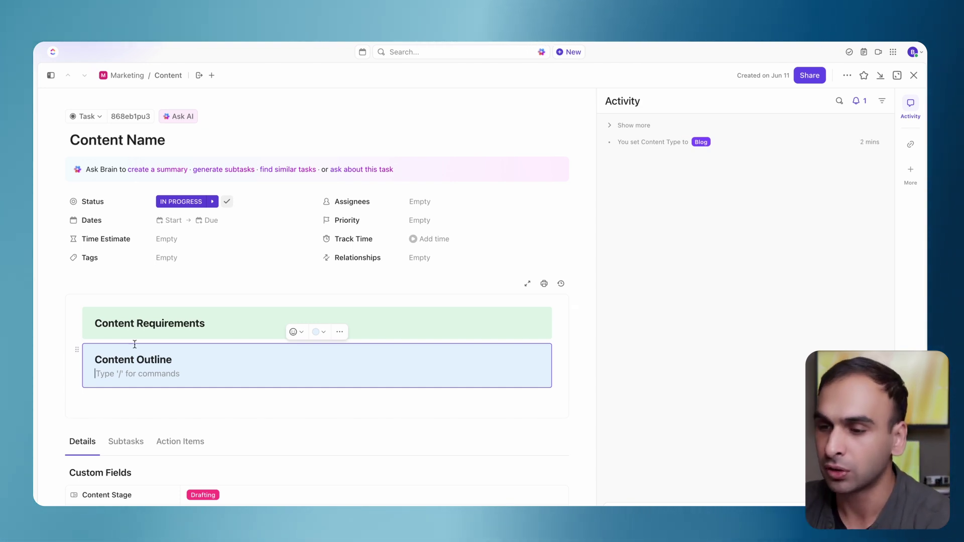
Step: Add the italic line "Please enter what the acceptance criteria for this project is. Include a bullet." under the Content Requirements heading
{"action": "left_click", "coordinate": [233, 324]}
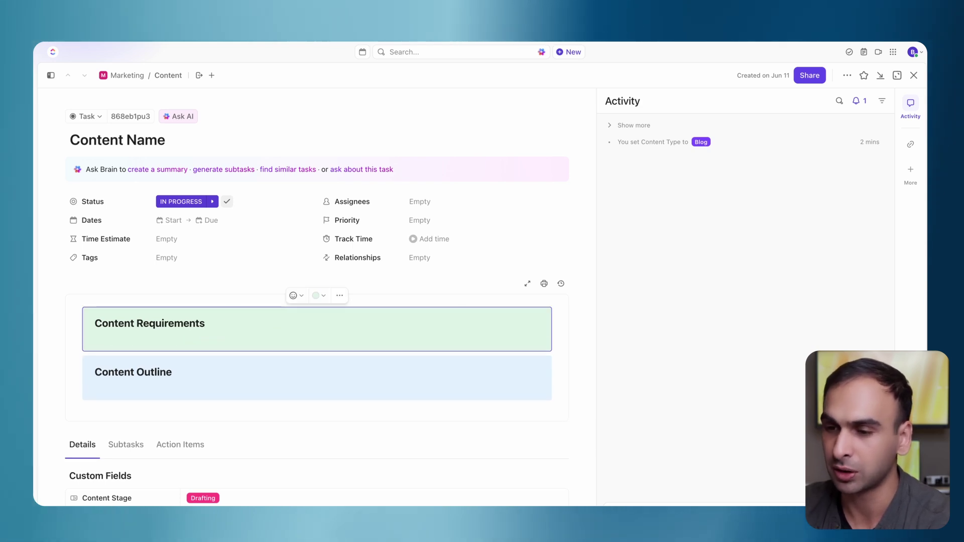
{"action": "type", "text": "Ple"}
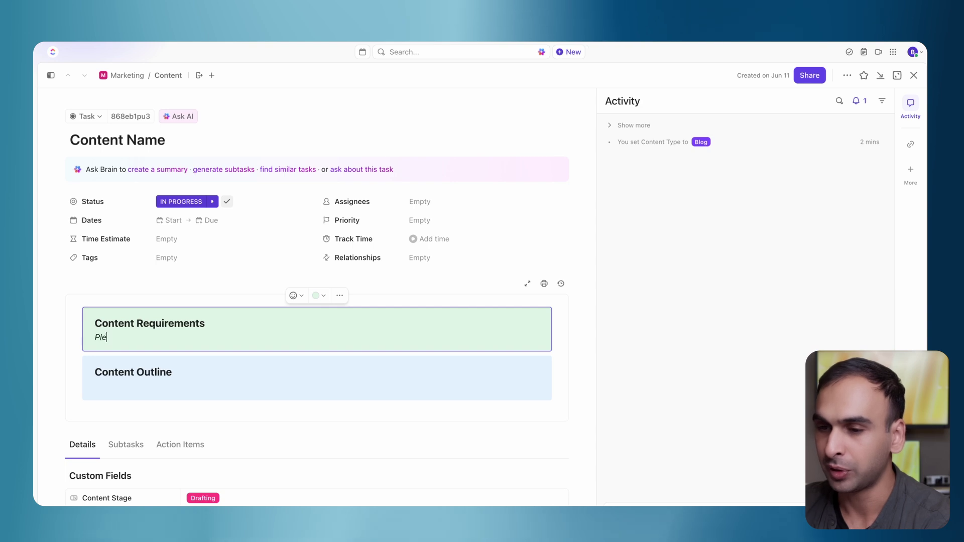
{"action": "type", "text": "ase enter what"}
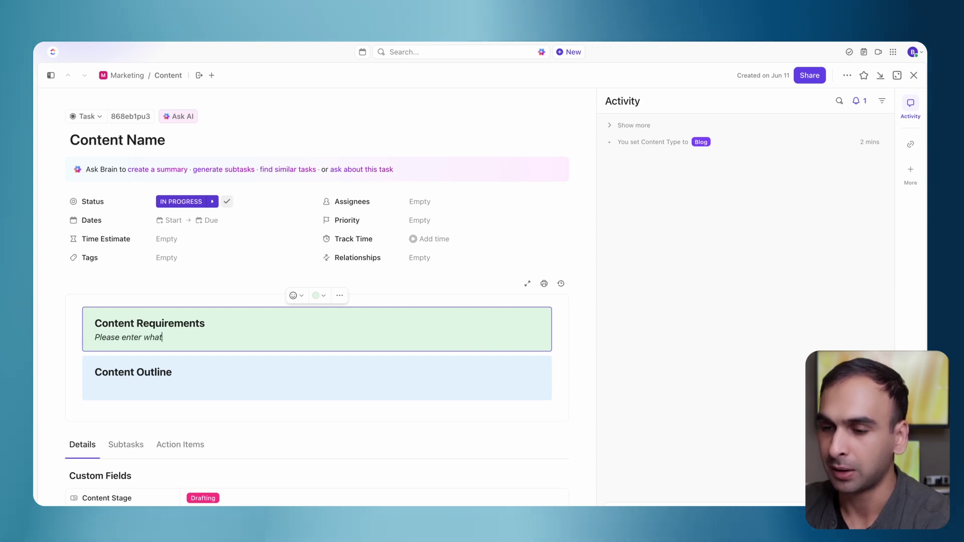
{"action": "type", "text": " the acceptanfe"}
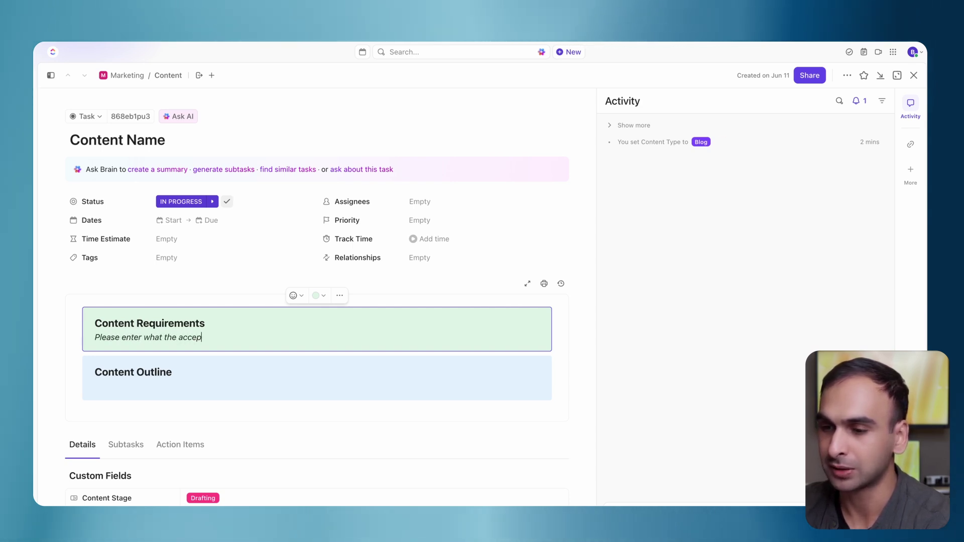
{"action": "key", "text": "BackSpace"}
{"action": "key", "text": "BackSpace"}
{"action": "type", "text": "ce c"}
{"action": "key", "text": "BackSpace"}
{"action": "type", "text": "criter"}
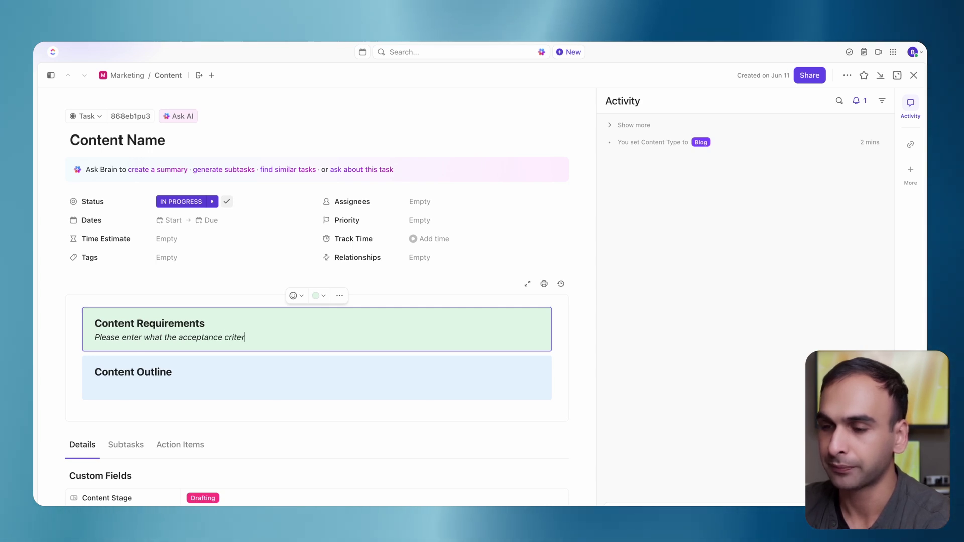
{"action": "type", "text": "ia for this project is"}
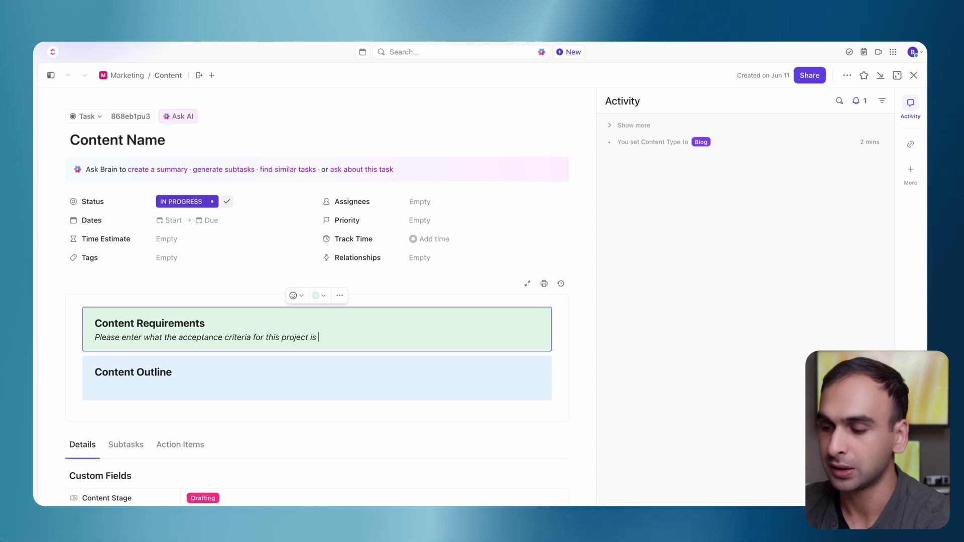
{"action": "key", "text": "BackSpace"}
{"action": "type", "text": ". Include a "}
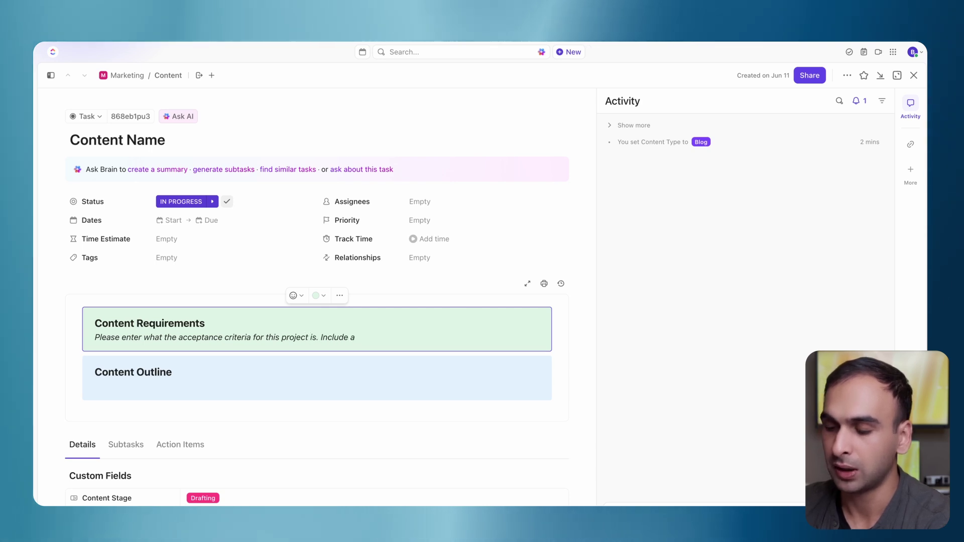
{"action": "type", "text": "bullet"}
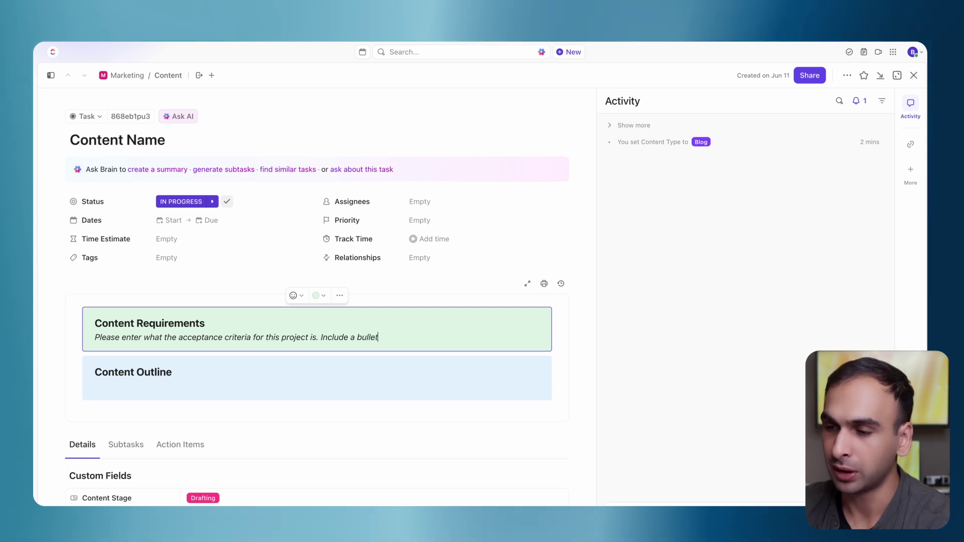
{"action": "key", "text": "Return"}
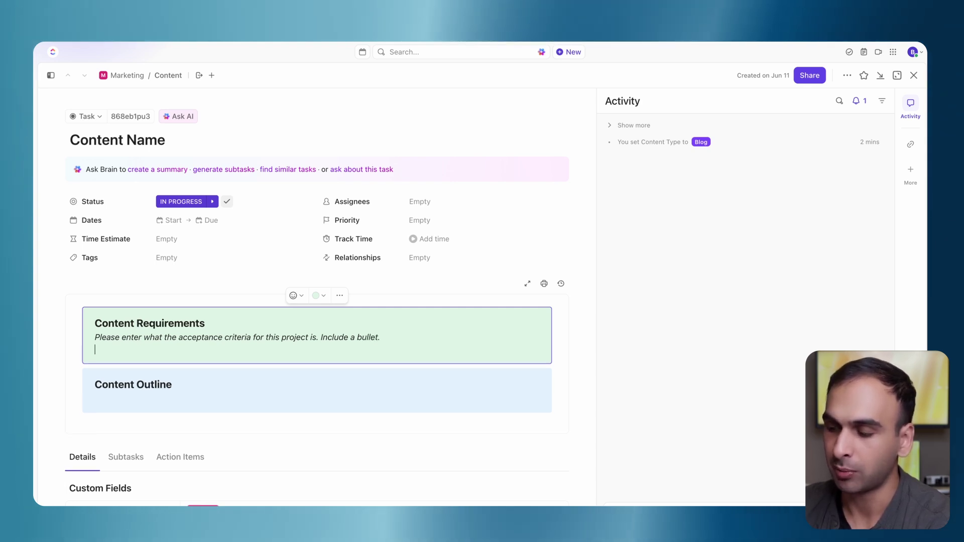
Step: Add a checklist with the entries "Item 1" and "Item 2" below the acceptance criteria line in the green banner
{"action": "type", "text": "/ bul"}
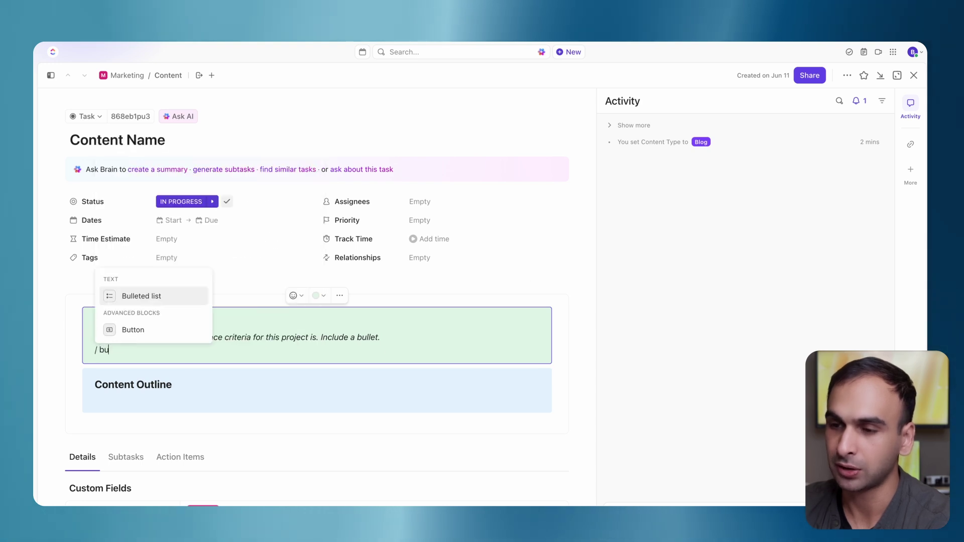
{"action": "key", "text": "BackSpace"}
{"action": "key", "text": "BackSpace"}
{"action": "key", "text": "BackSpace"}
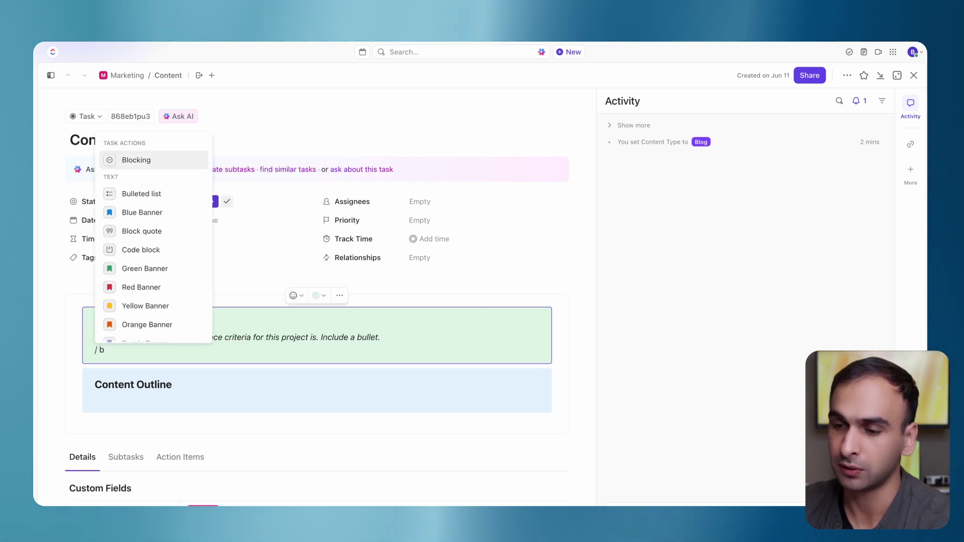
{"action": "type", "text": "check"}
{"action": "left_click", "coordinate": [155, 329]}
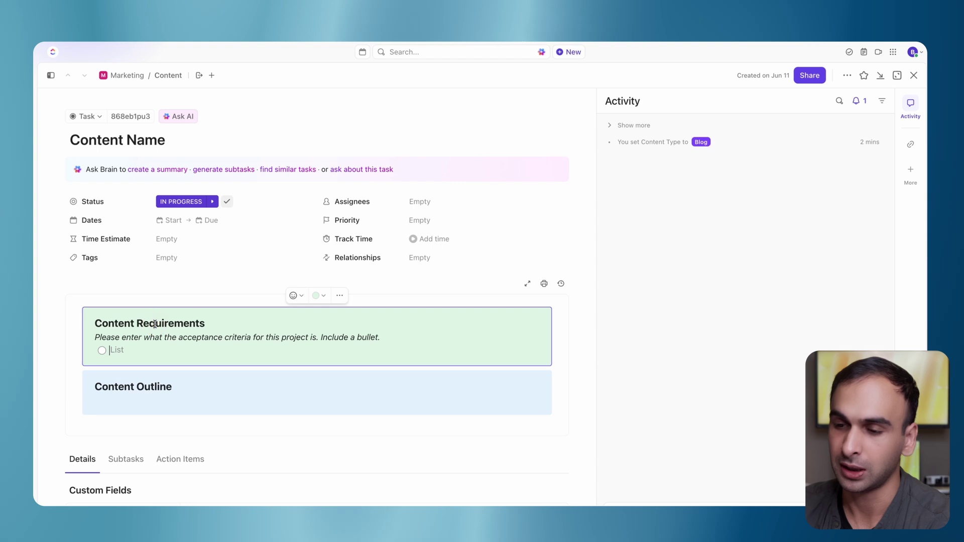
{"action": "type", "text": "Item 1"}
{"action": "key", "text": "Return"}
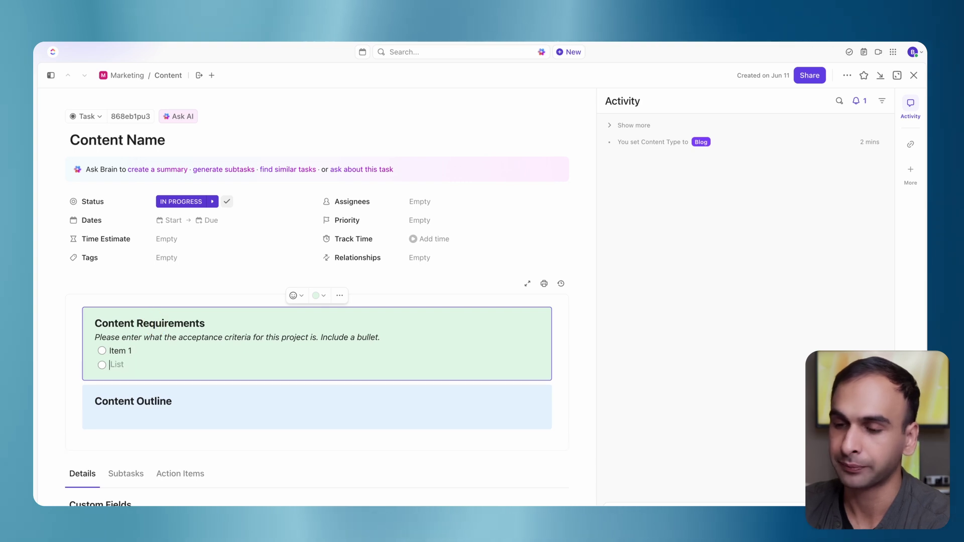
{"action": "type", "text": "Item 2"}
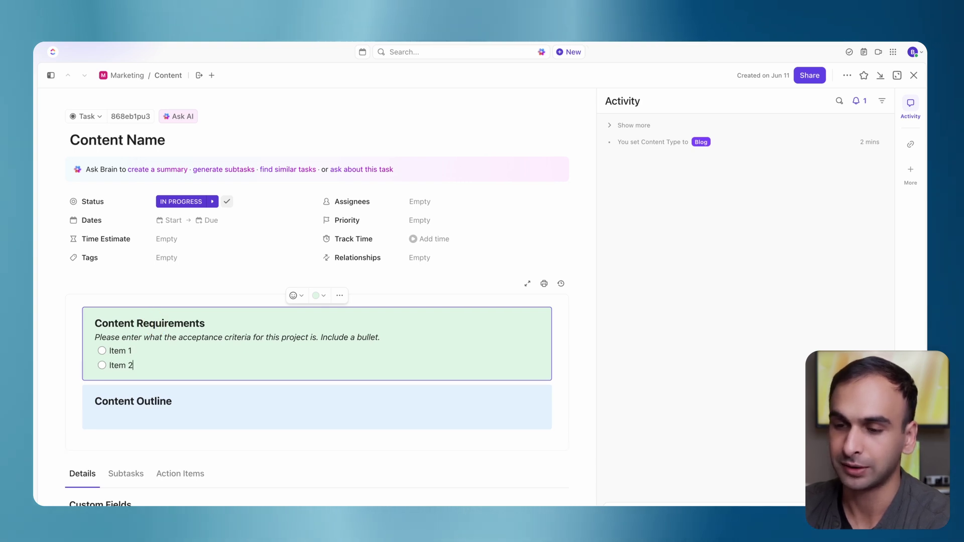
Step: Add the italic line "Please enter the outline of the content and include and relevant details." under Content Outline
{"action": "left_click", "coordinate": [179, 407]}
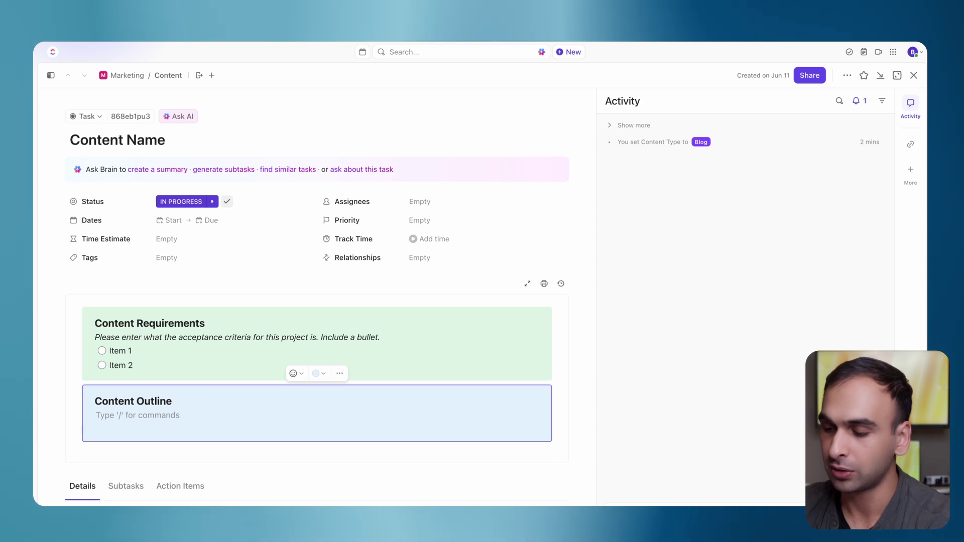
{"action": "key", "text": "super+i"}
{"action": "type", "text": "Please enter the outline of the content and "}
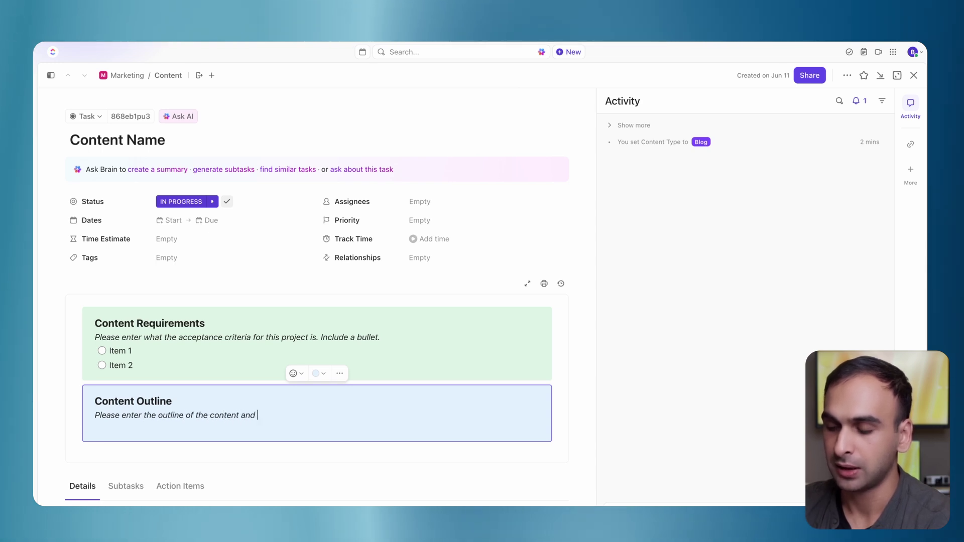
{"action": "type", "text": "include and relec"}
{"action": "type", "text": "nat details."}
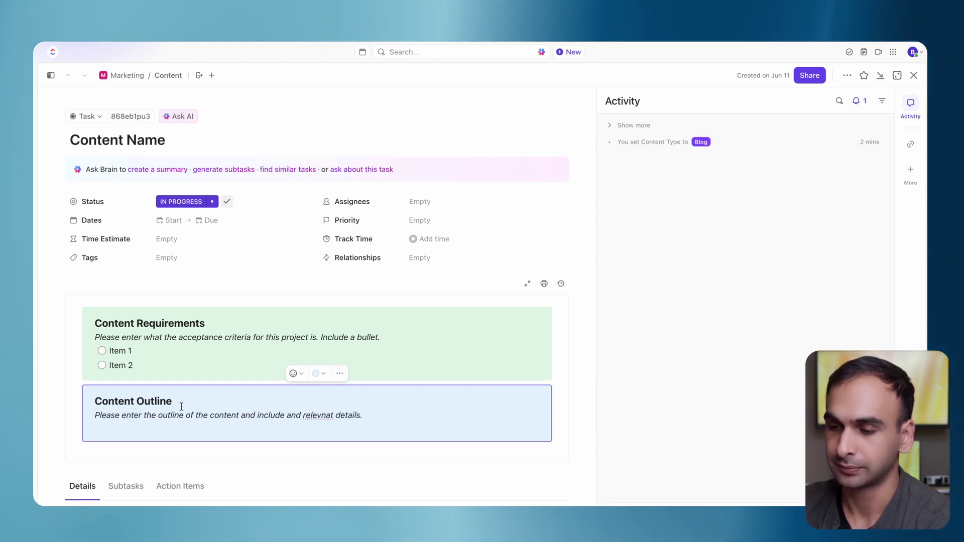
{"action": "right_click", "coordinate": [317, 416]}
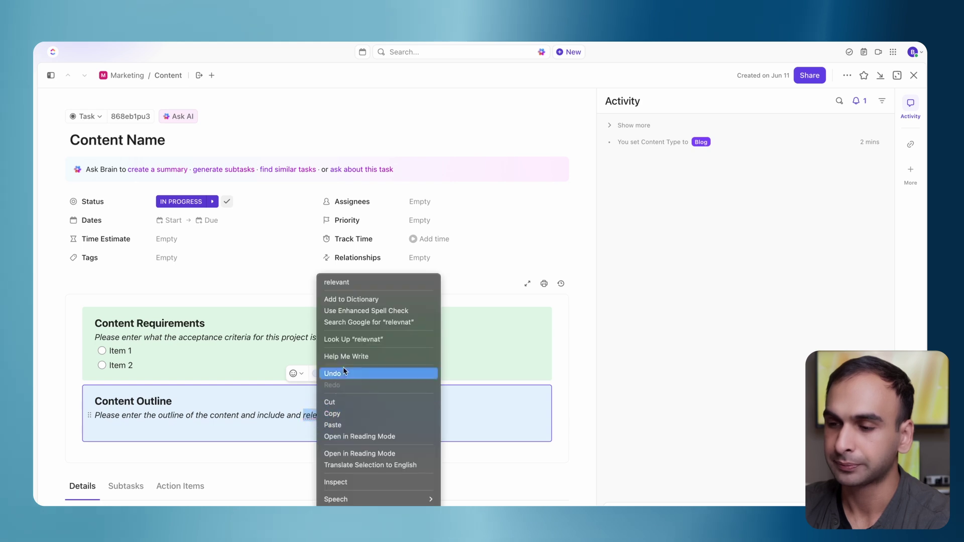
{"action": "left_click", "coordinate": [372, 282]}
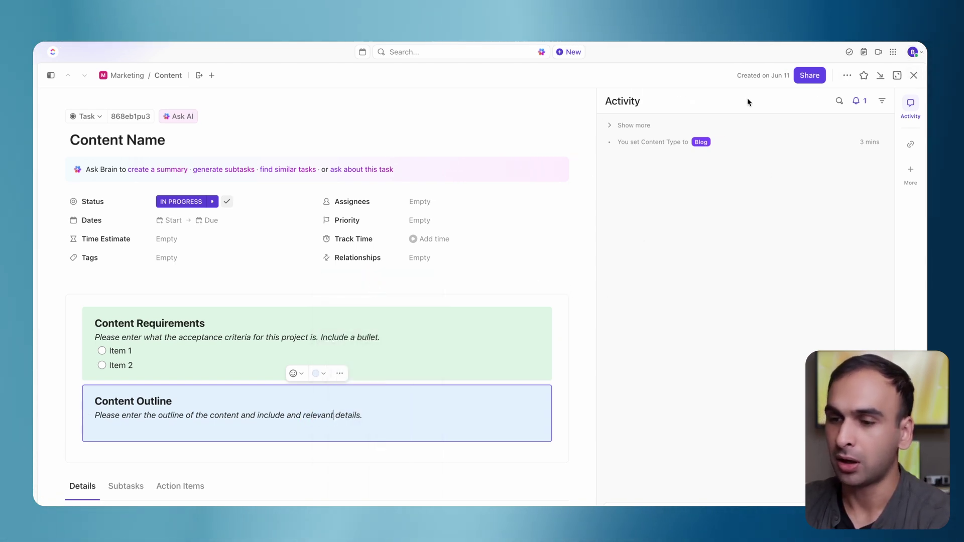
Step: Start saving the Content Name task as a new task template named "Content Task"
{"action": "left_click", "coordinate": [847, 74]}
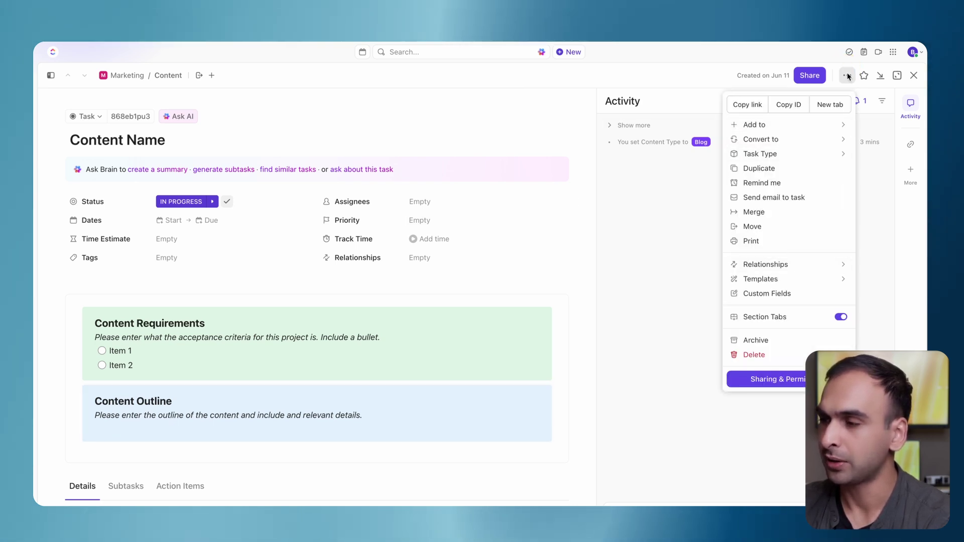
{"action": "left_click", "coordinate": [773, 281]}
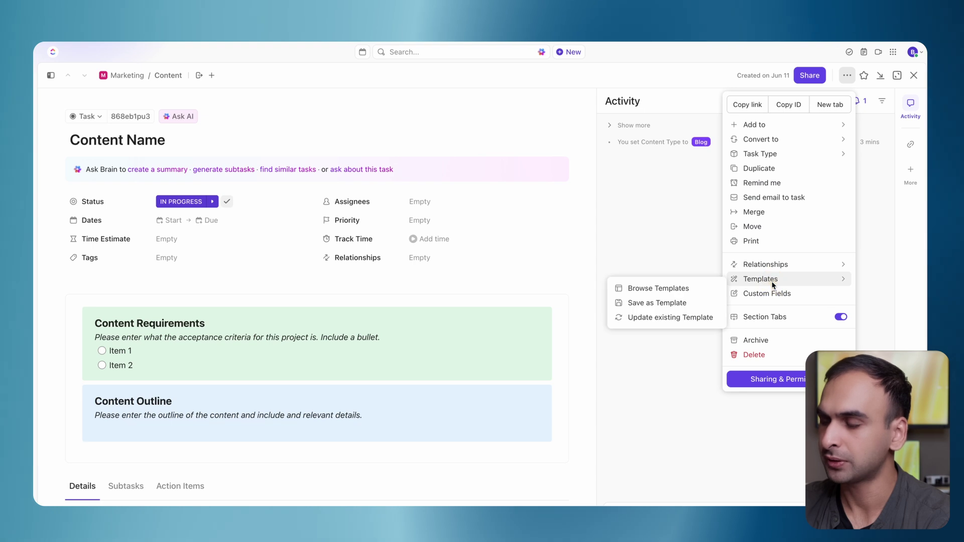
{"action": "left_click", "coordinate": [677, 304]}
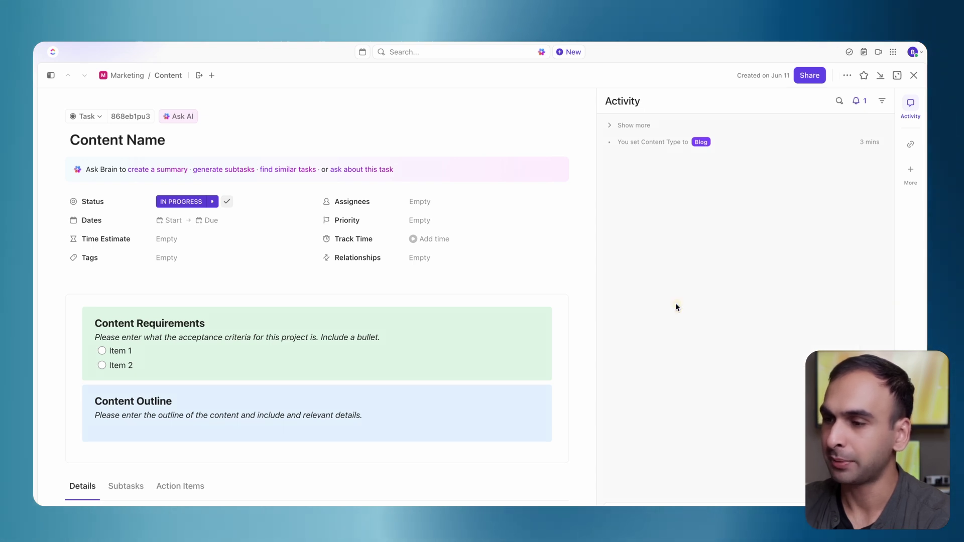
{"action": "type", "text": "Content "}
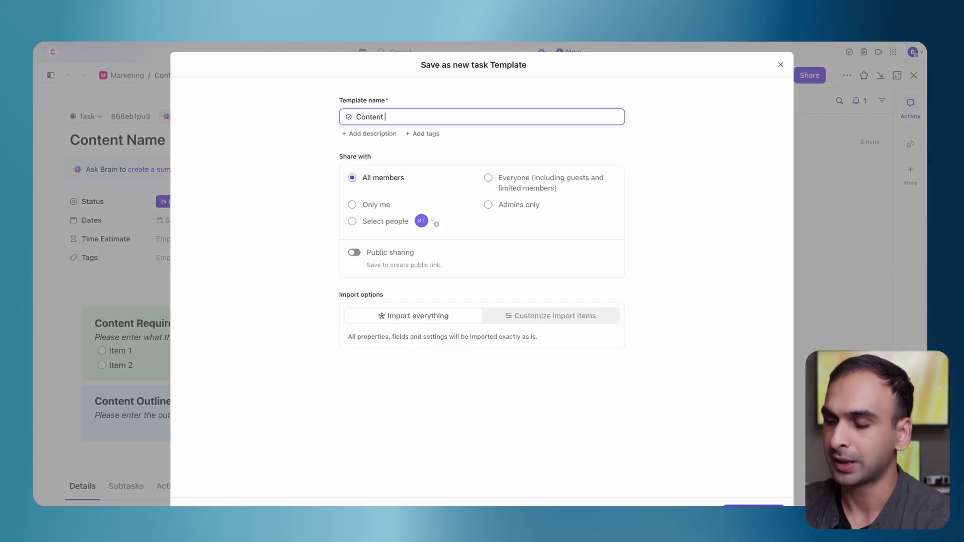
{"action": "type", "text": "TAsk"}
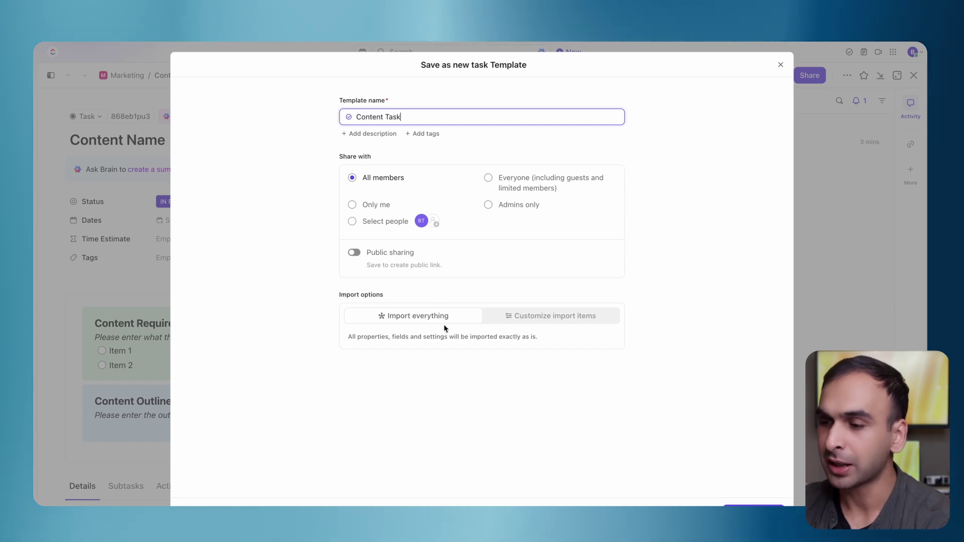
Step: Customize the template's import items, clearing all except Description and Relationships, and save the template
{"action": "left_click", "coordinate": [514, 322]}
{"action": "scroll", "coordinate": [365, 359], "scroll_direction": "down", "scroll_amount": 2}
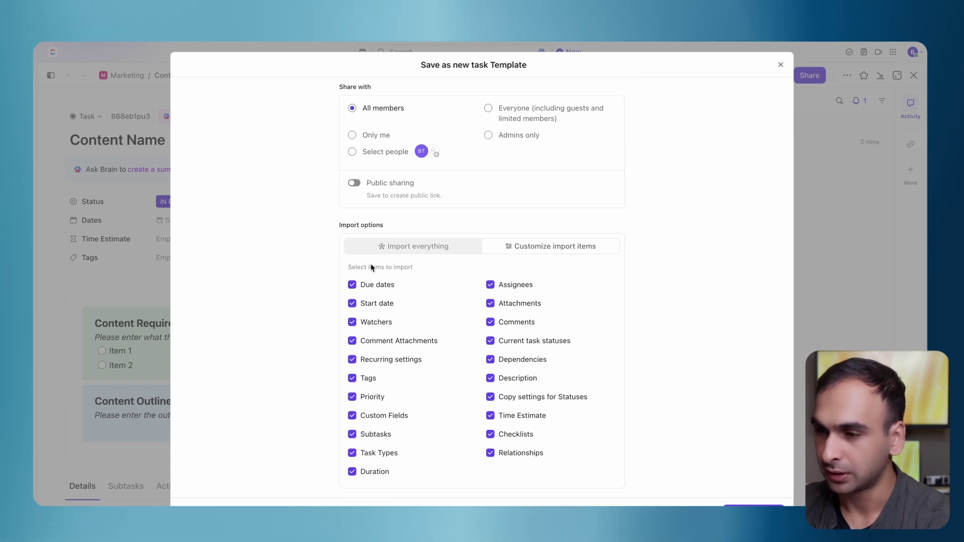
{"action": "left_click", "coordinate": [353, 285]}
{"action": "left_click", "coordinate": [353, 303]}
{"action": "left_click", "coordinate": [354, 319]}
{"action": "left_click", "coordinate": [354, 343]}
{"action": "left_click", "coordinate": [352, 358]}
{"action": "left_click", "coordinate": [353, 378]}
{"action": "left_click", "coordinate": [352, 397]}
{"action": "left_click", "coordinate": [352, 434]}
{"action": "left_click", "coordinate": [352, 416]}
{"action": "left_click", "coordinate": [352, 453]}
{"action": "left_click", "coordinate": [352, 472]}
{"action": "left_click", "coordinate": [491, 434]}
{"action": "left_click", "coordinate": [491, 415]}
{"action": "left_click", "coordinate": [491, 397]}
{"action": "left_click", "coordinate": [491, 360]}
{"action": "left_click", "coordinate": [491, 322]}
{"action": "left_click", "coordinate": [491, 303]}
{"action": "left_click", "coordinate": [491, 285]}
{"action": "left_click", "coordinate": [491, 341]}
{"action": "left_click", "coordinate": [745, 505]}
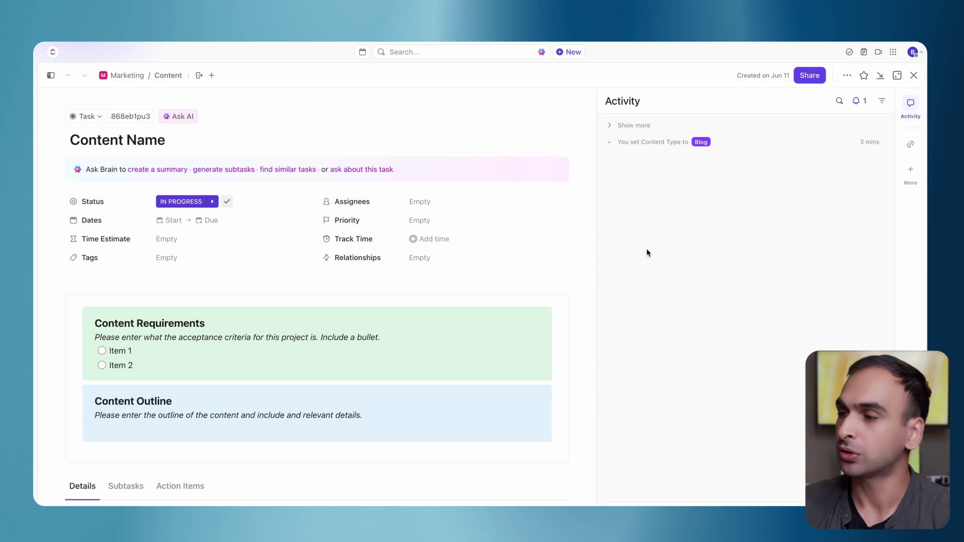
Step: Set Content Task Template as the Content list's default task template and check it in a new task draft, leaving the draft unsaved
{"action": "left_click", "coordinate": [914, 75]}
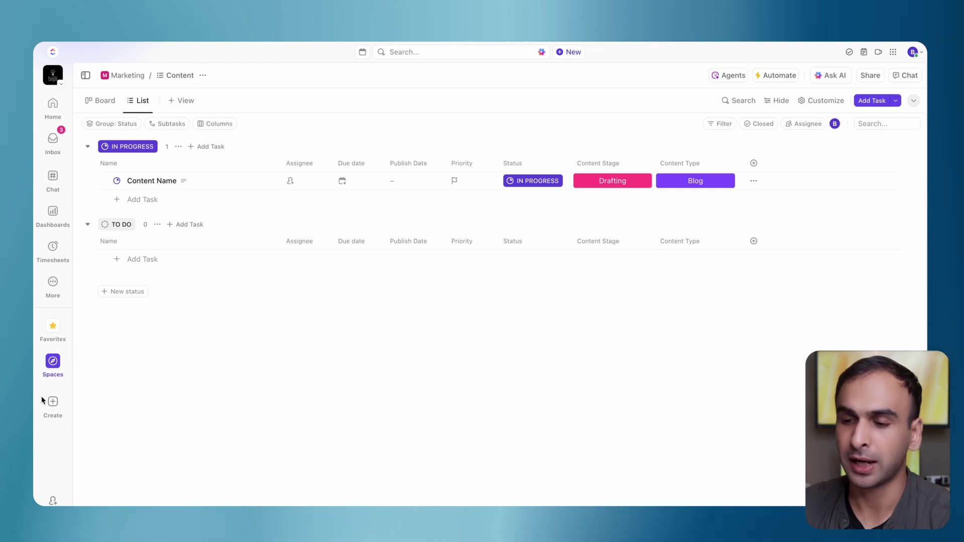
{"action": "mouse_move", "coordinate": [52, 362]}
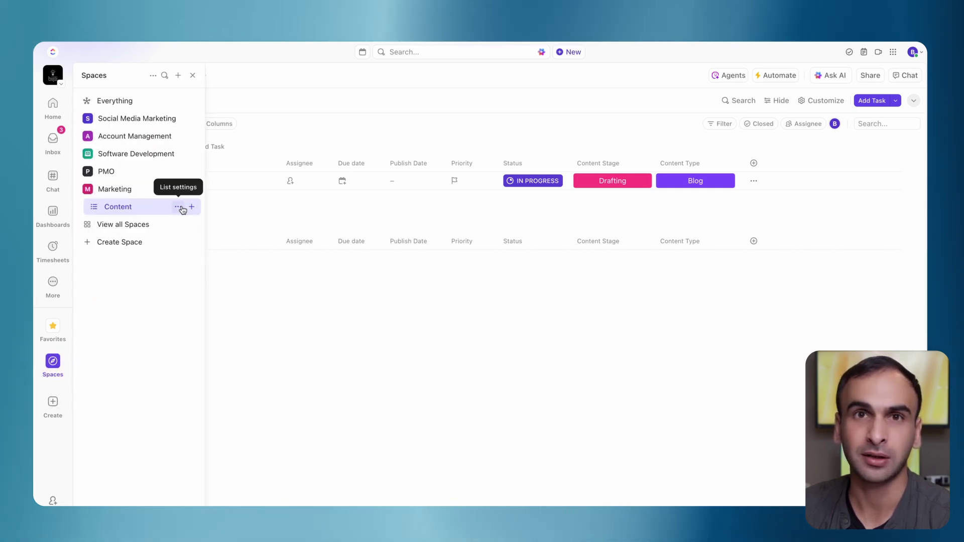
{"action": "left_click", "coordinate": [179, 208]}
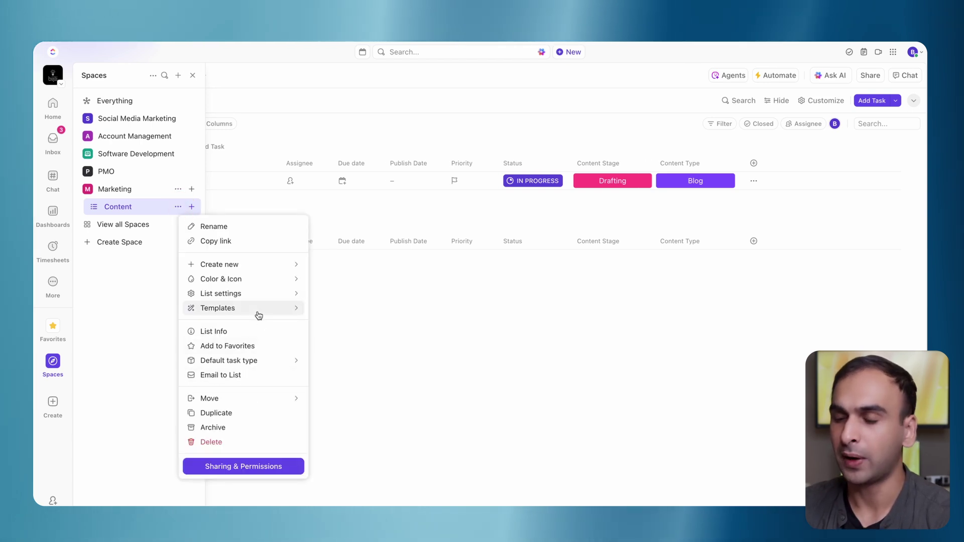
{"action": "left_click", "coordinate": [258, 314]}
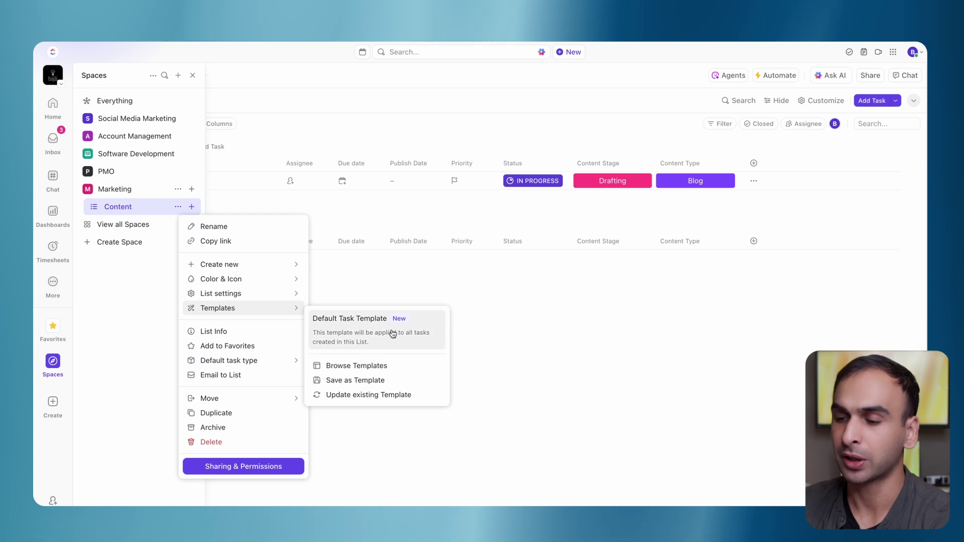
{"action": "left_click", "coordinate": [364, 336]}
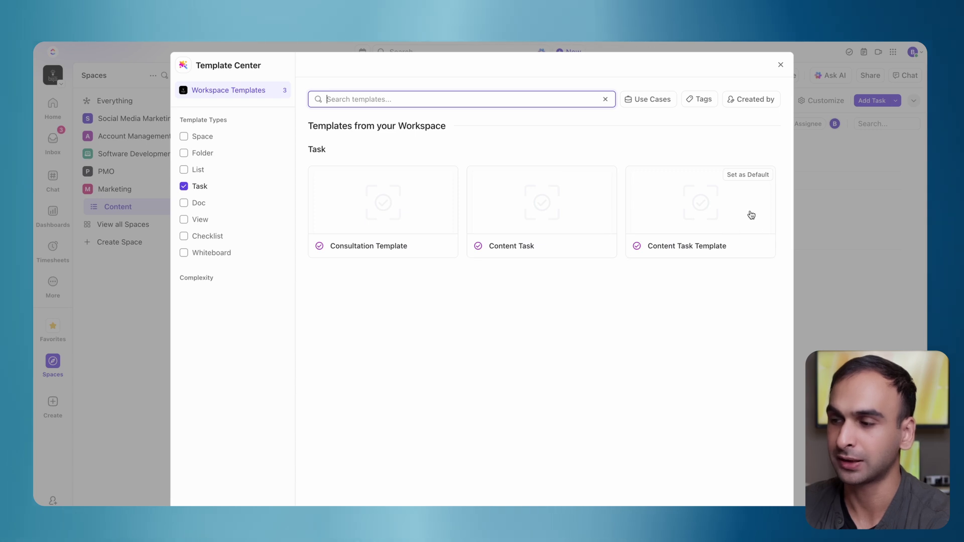
{"action": "left_click", "coordinate": [751, 174]}
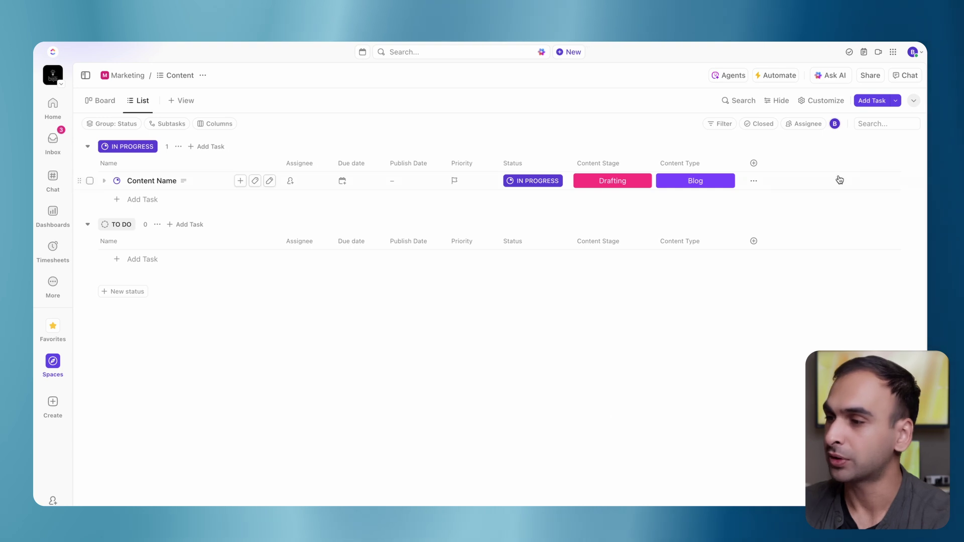
{"action": "left_click", "coordinate": [873, 101]}
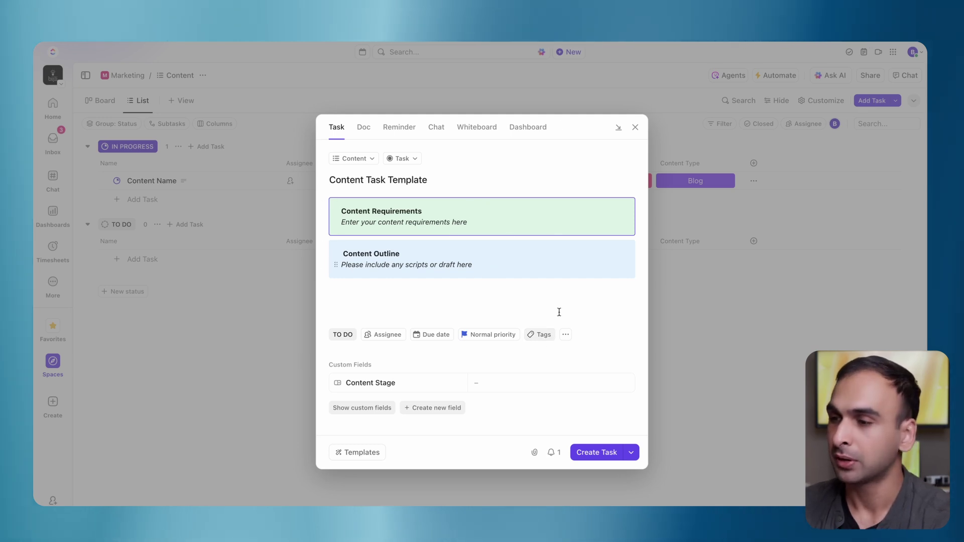
{"action": "left_click", "coordinate": [635, 127]}
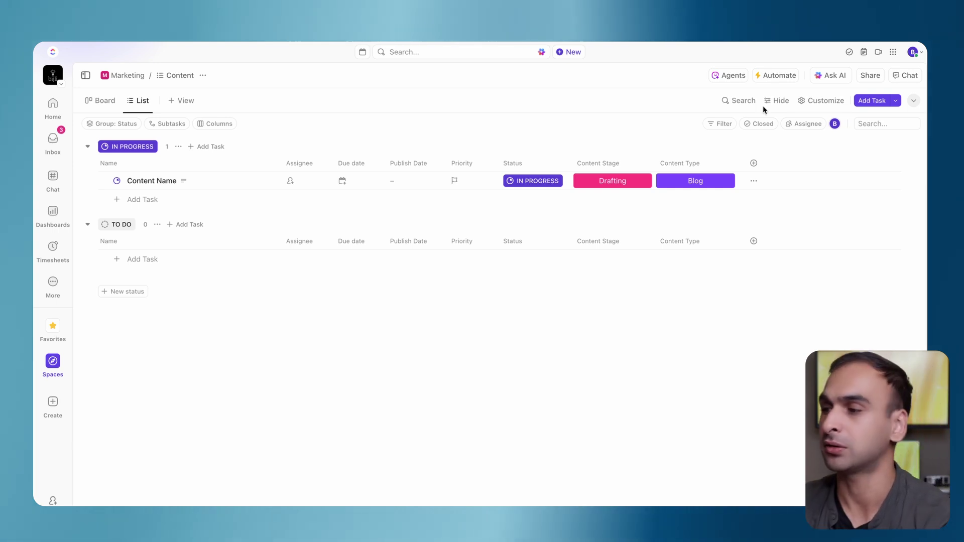
Step: Start a new automation for the Content list, triggered when the custom field Content Stage changes from Any to Planning
{"action": "left_click", "coordinate": [779, 77]}
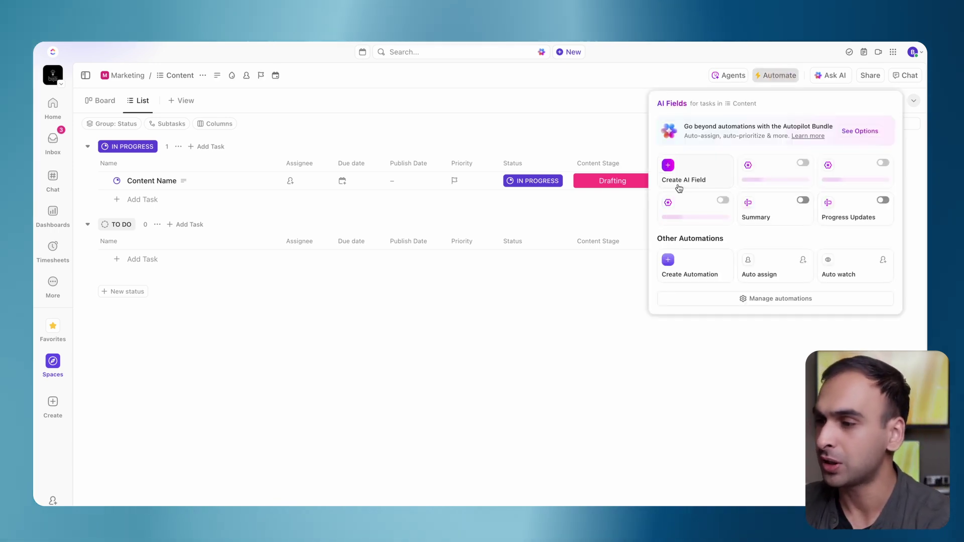
{"action": "left_click", "coordinate": [703, 270]}
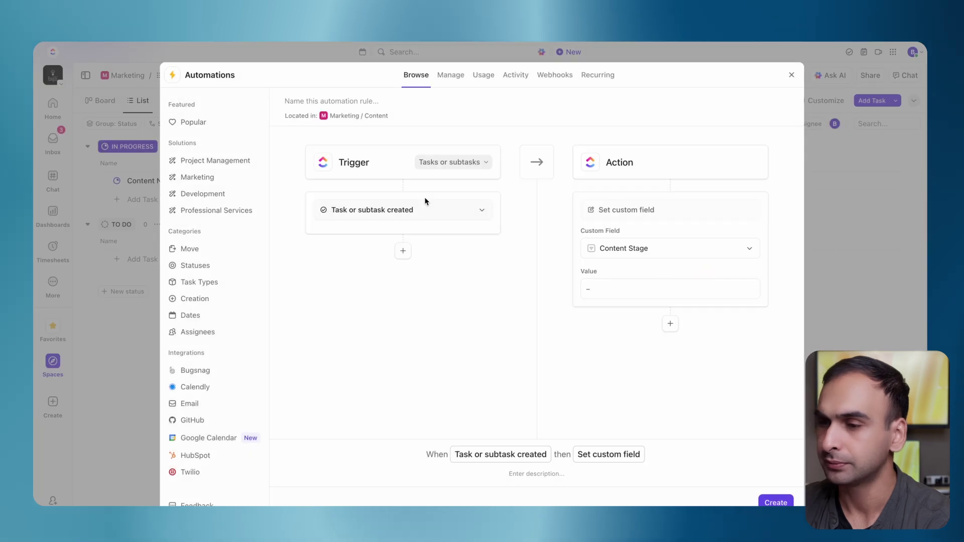
{"action": "left_click", "coordinate": [407, 211]}
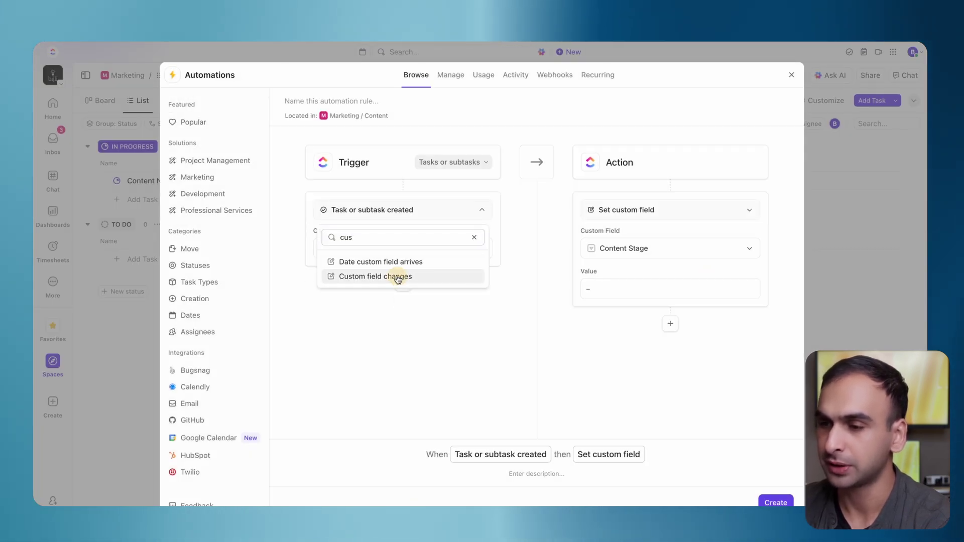
{"action": "left_click", "coordinate": [397, 276]}
{"action": "left_click", "coordinate": [372, 250]}
{"action": "left_click", "coordinate": [511, 300]}
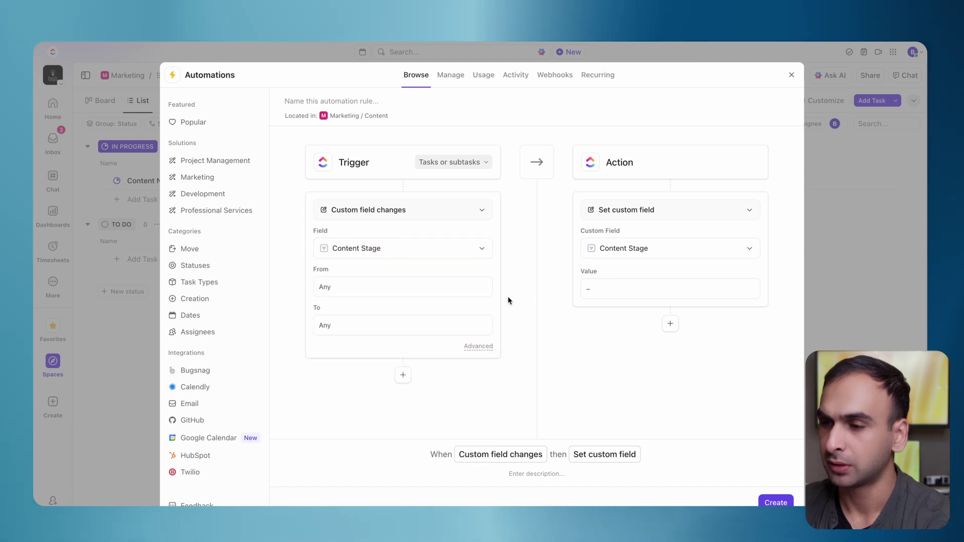
{"action": "left_click", "coordinate": [412, 324]}
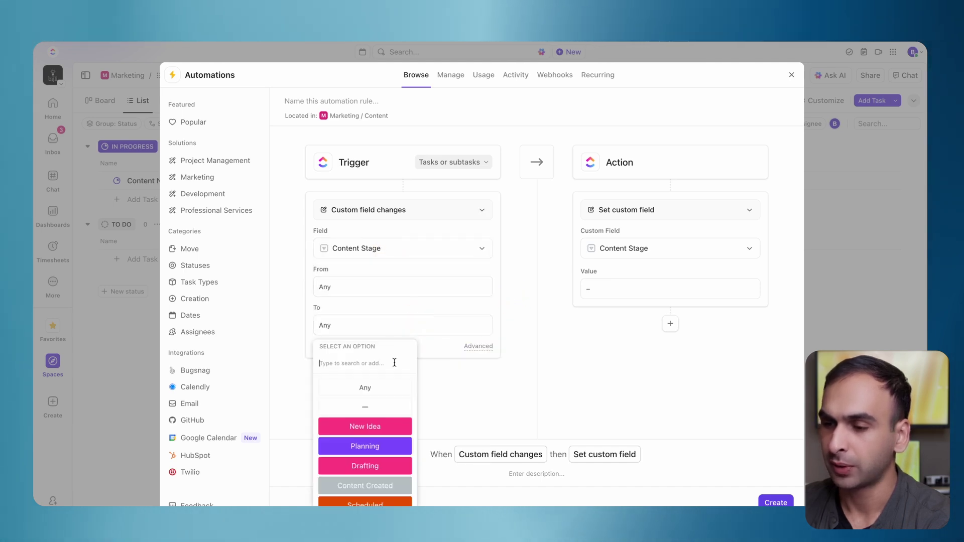
{"action": "left_click", "coordinate": [387, 448]}
{"action": "left_click", "coordinate": [496, 355]}
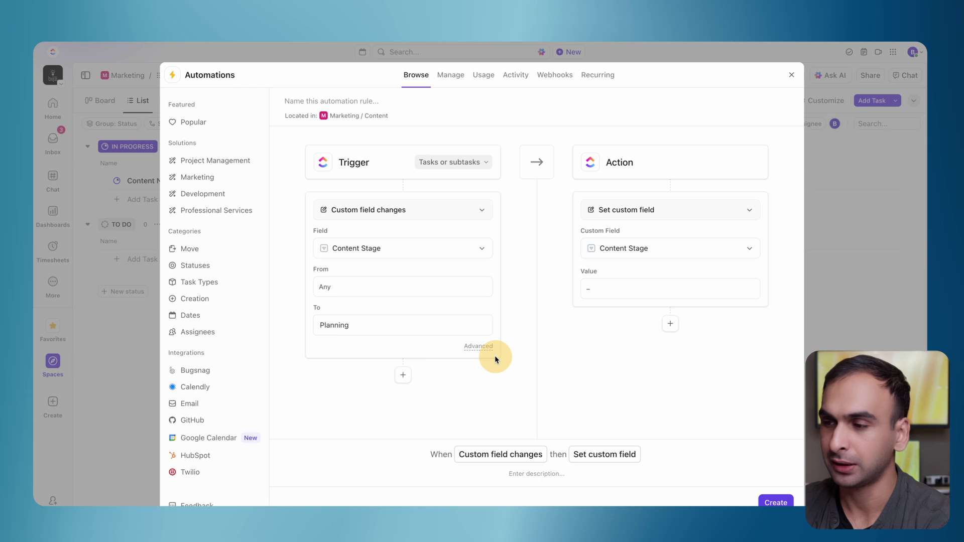
Step: Set the automation's action to change the due date to 3 days after the trigger date
{"action": "left_click", "coordinate": [644, 210]}
{"action": "type", "text": "et"}
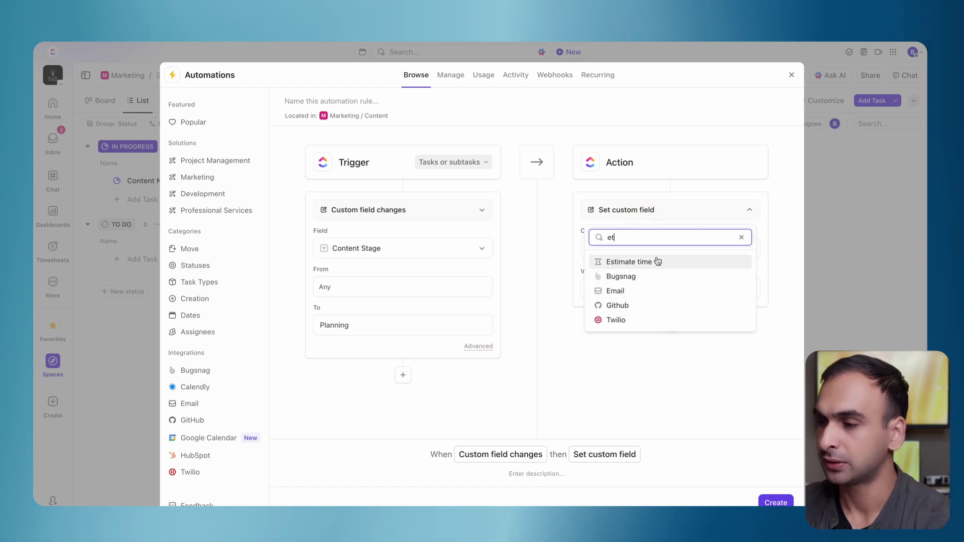
{"action": "key", "text": "BackSpace"}
{"action": "key", "text": "BackSpace"}
{"action": "type", "text": "chan"}
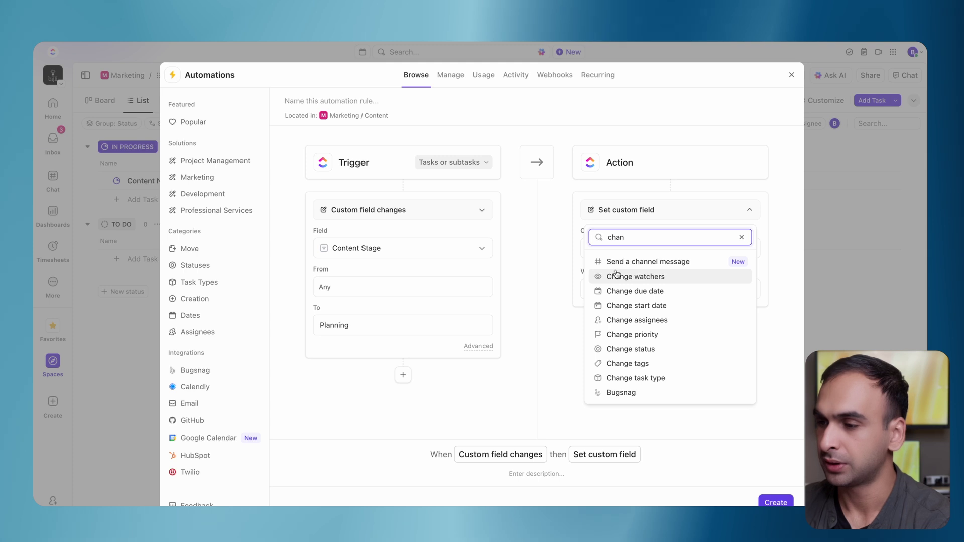
{"action": "left_click", "coordinate": [651, 291]}
{"action": "left_click", "coordinate": [628, 251]}
{"action": "left_click", "coordinate": [628, 302]}
{"action": "type", "text": "3"}
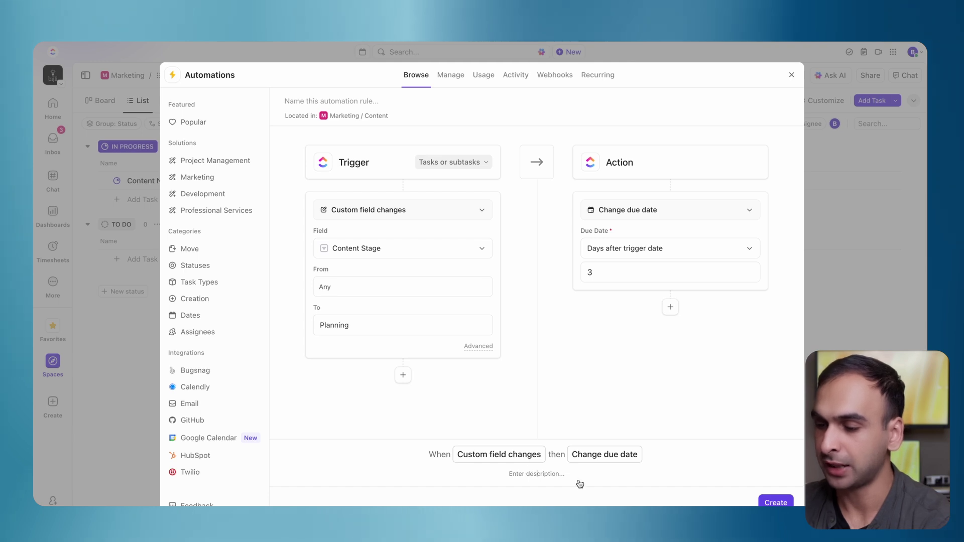
Step: Describe the automation as "When Planning is set, push due date by 3 days" and create it
{"action": "left_click", "coordinate": [537, 473]}
{"action": "type", "text": "When Plan"}
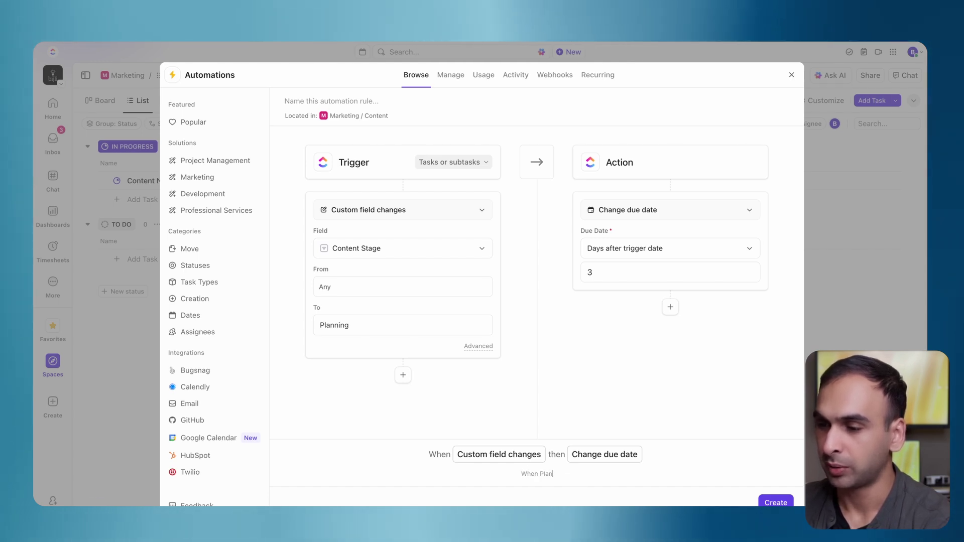
{"action": "type", "text": "ning is set"}
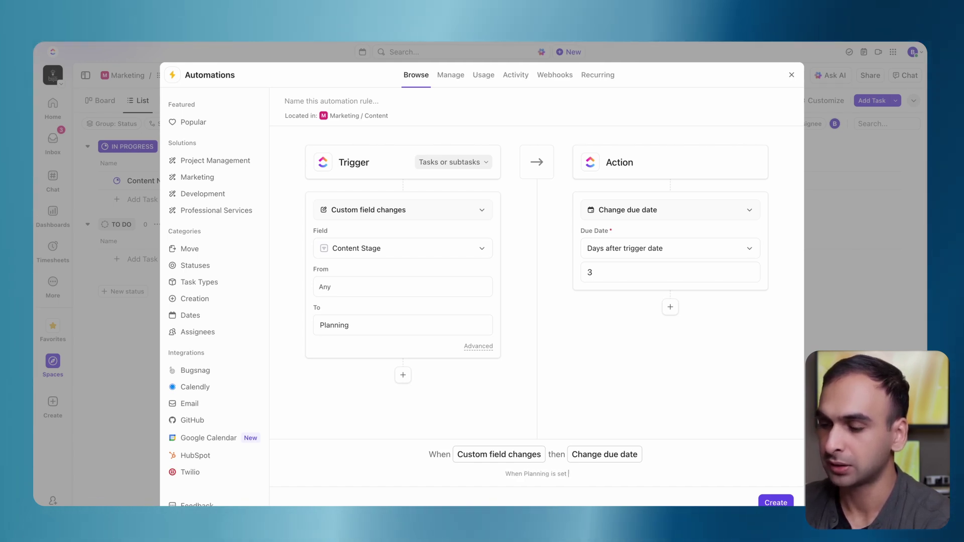
{"action": "key", "text": "BackSpace"}
{"action": "type", "text": ", "}
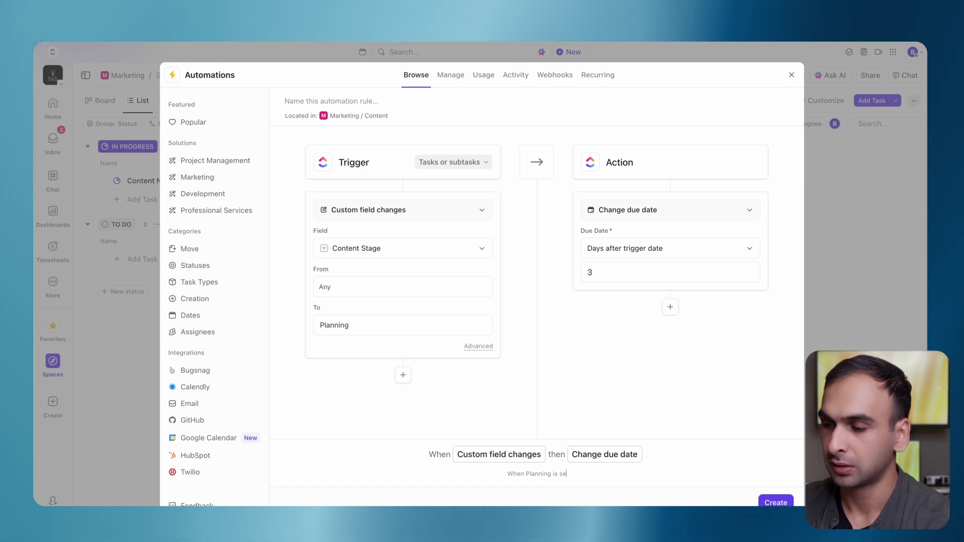
{"action": "type", "text": "push"}
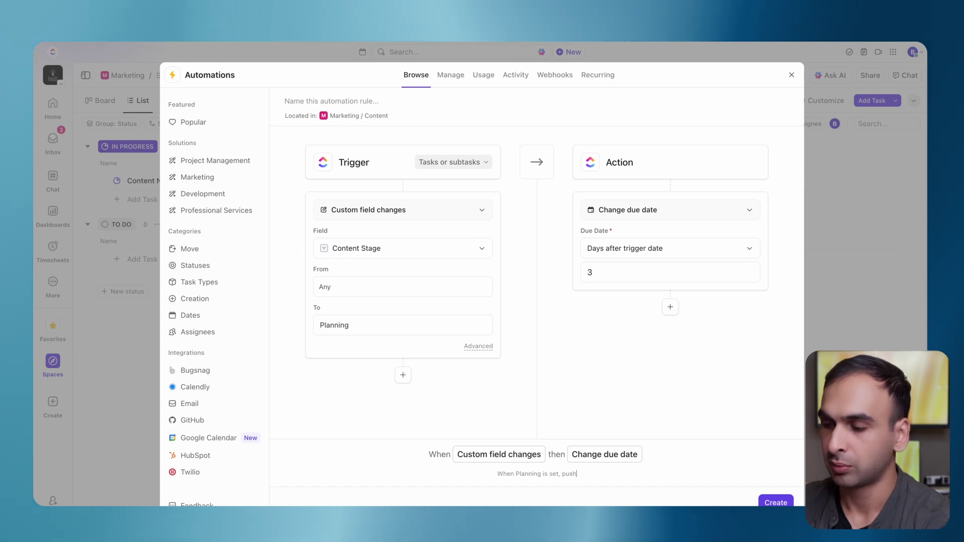
{"action": "type", "text": " duedate b"}
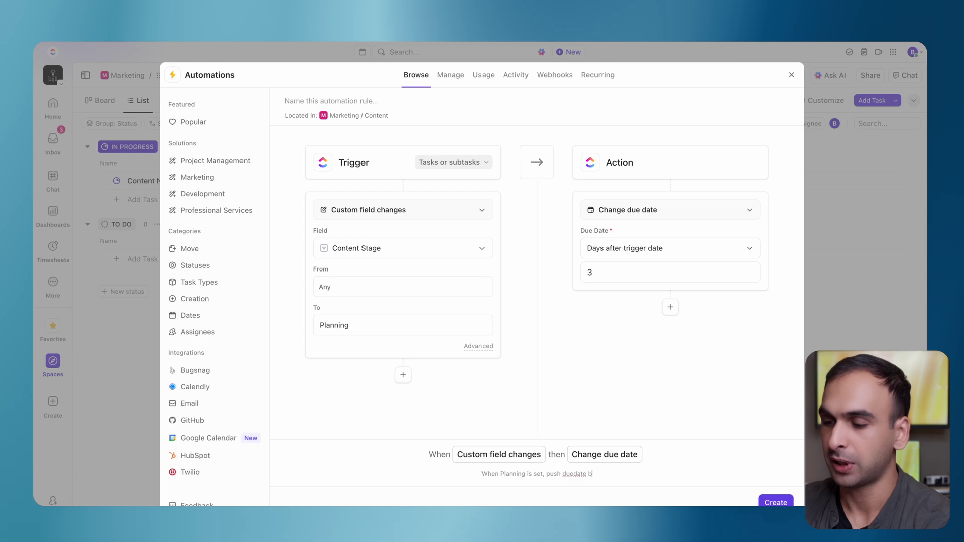
{"action": "key", "text": "BackSpace"}
{"action": "key", "text": "BackSpace"}
{"action": "key", "text": "BackSpace"}
{"action": "key", "text": "BackSpace"}
{"action": "key", "text": "BackSpace"}
{"action": "key", "text": "BackSpace"}
{"action": "type", "text": "da"}
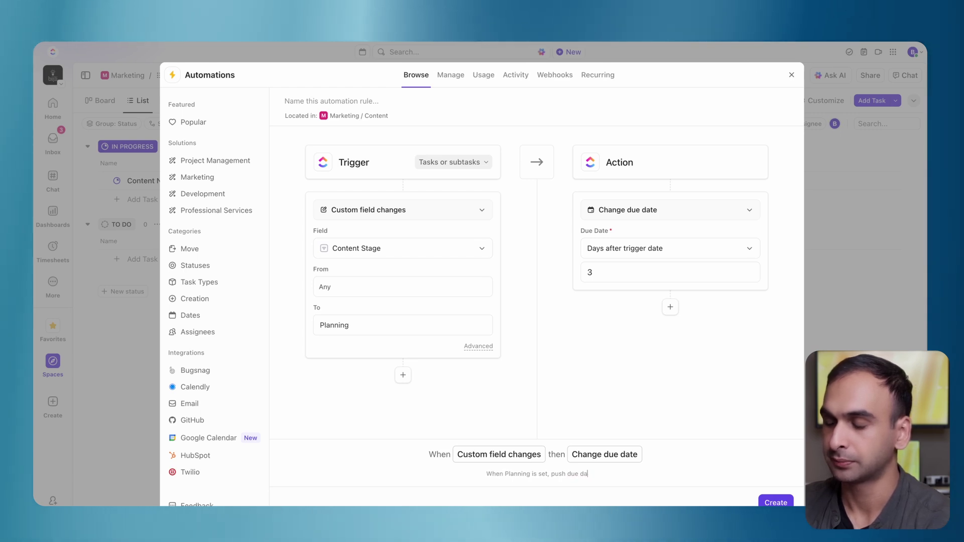
{"action": "type", "text": "te by 3 "}
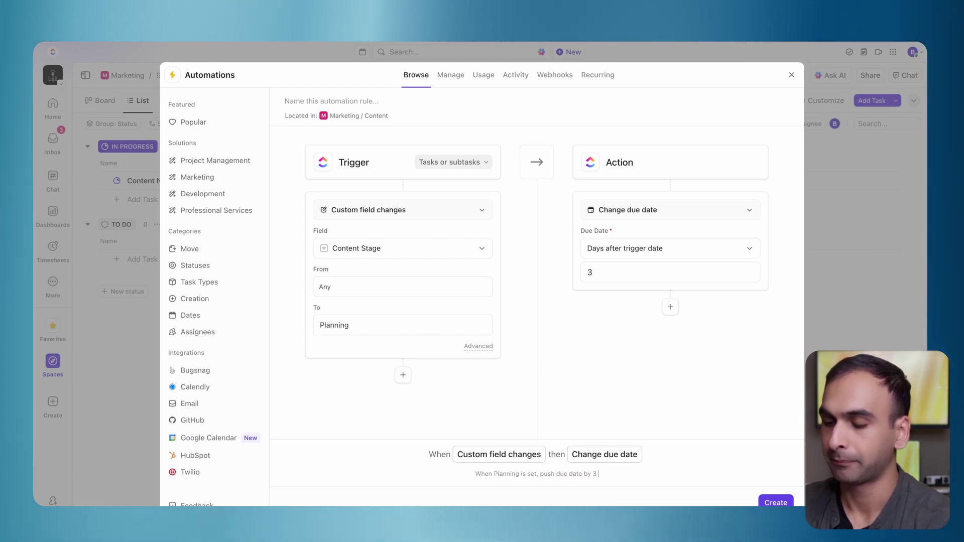
{"action": "type", "text": "days"}
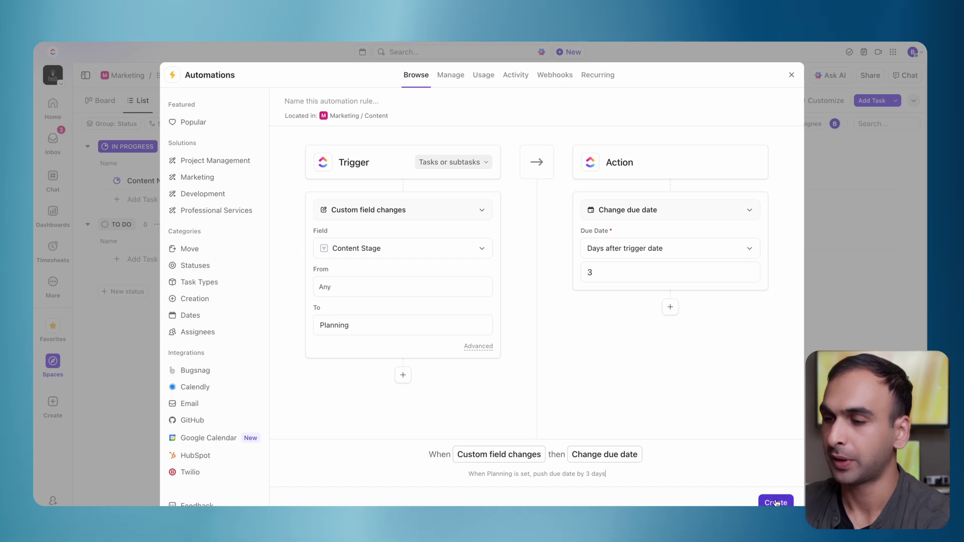
{"action": "left_click", "coordinate": [776, 502]}
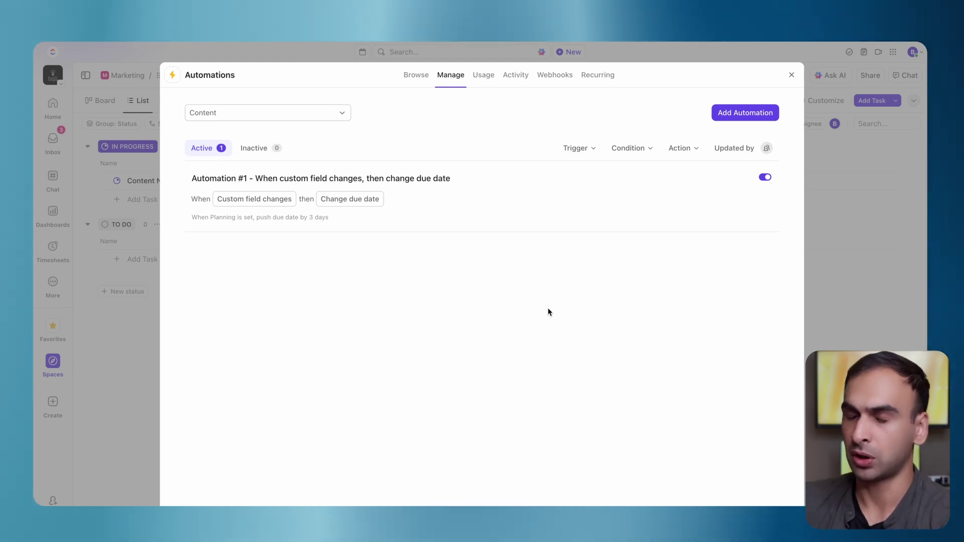
Step: Add another automation to the Content list, triggered when the status changes from Any Status to DONE
{"action": "left_click", "coordinate": [741, 113]}
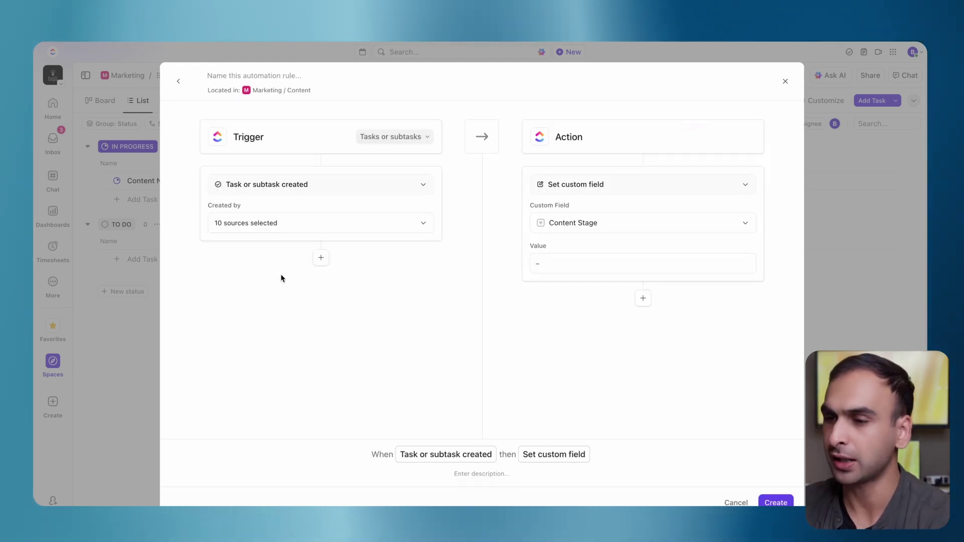
{"action": "left_click", "coordinate": [303, 184]}
{"action": "type", "text": "status"}
{"action": "left_click", "coordinate": [301, 235]}
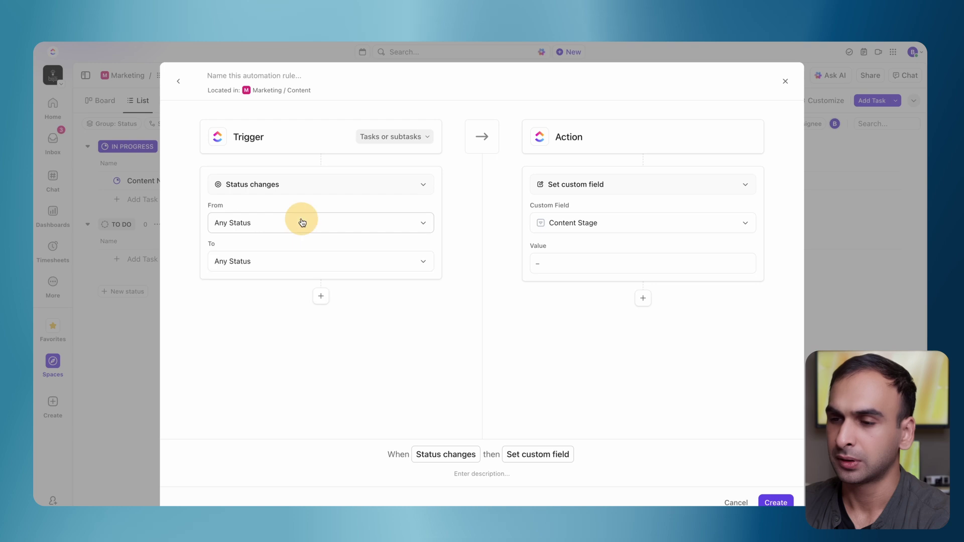
{"action": "left_click", "coordinate": [311, 264]}
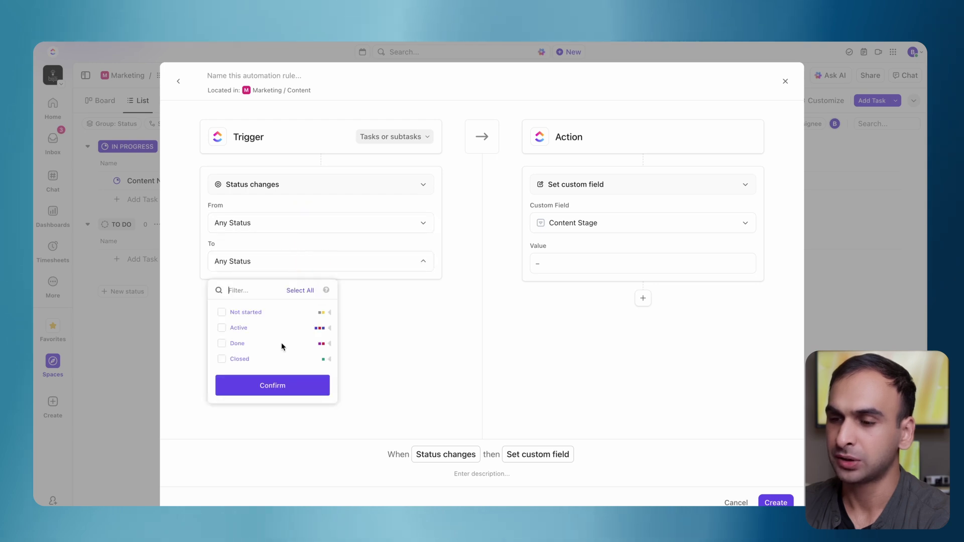
{"action": "left_click", "coordinate": [330, 345]}
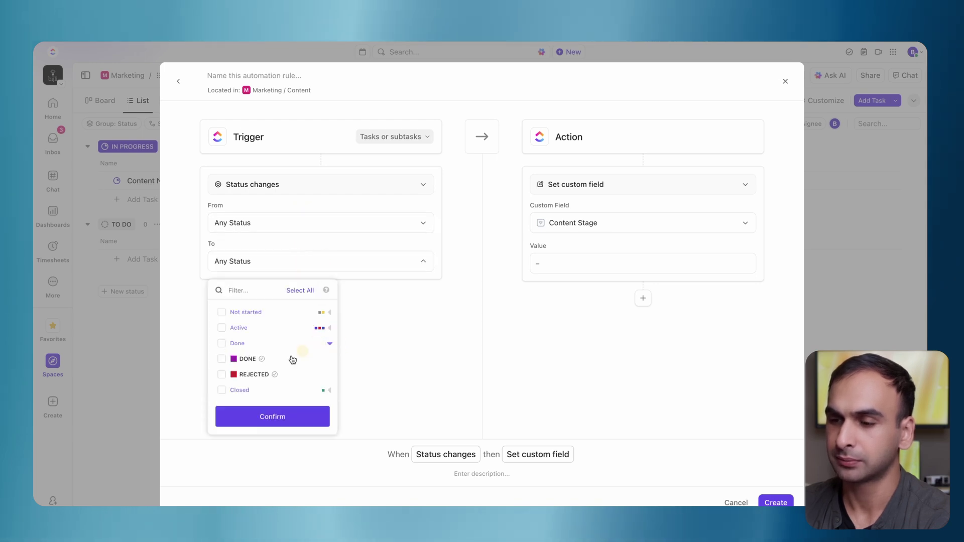
{"action": "left_click", "coordinate": [224, 362]}
{"action": "left_click", "coordinate": [384, 346]}
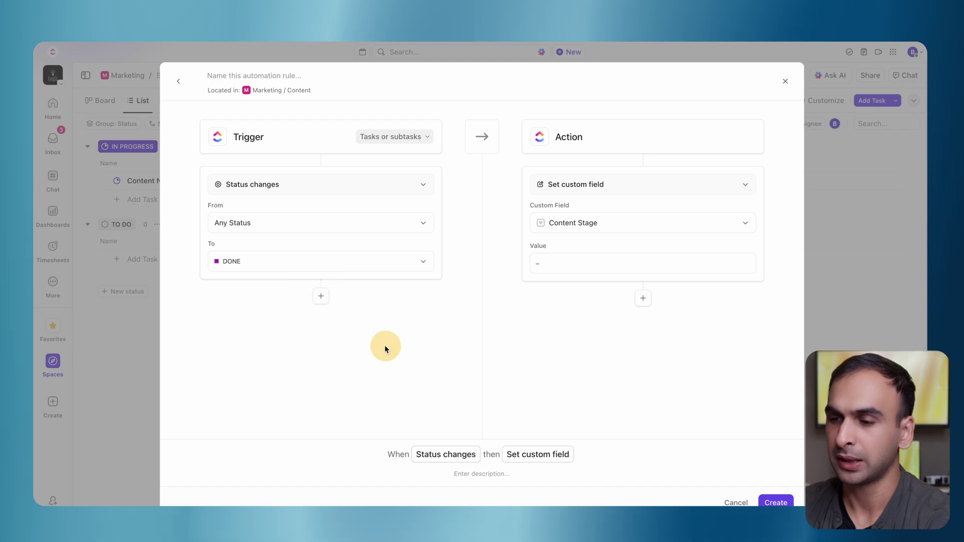
Step: Add a trigger condition requiring the custom field Content Stage to be equal to Planning
{"action": "left_click", "coordinate": [321, 296]}
{"action": "left_click", "coordinate": [330, 318]}
{"action": "type", "text": "stage"}
{"action": "key", "text": "BackSpace"}
{"action": "key", "text": "BackSpace"}
{"action": "key", "text": "BackSpace"}
{"action": "key", "text": "BackSpace"}
{"action": "key", "text": "BackSpace"}
{"action": "type", "text": "cus"}
{"action": "left_click", "coordinate": [295, 370]}
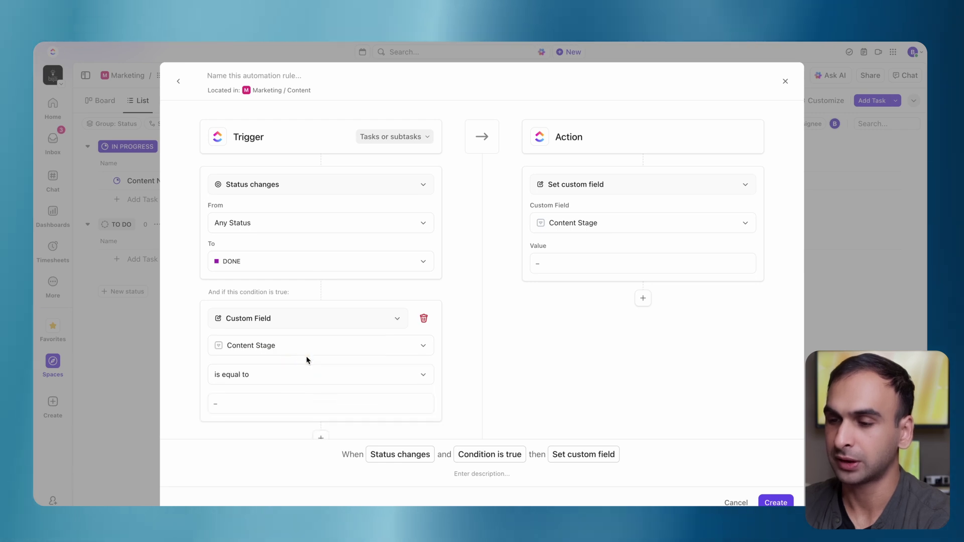
{"action": "left_click", "coordinate": [302, 404]}
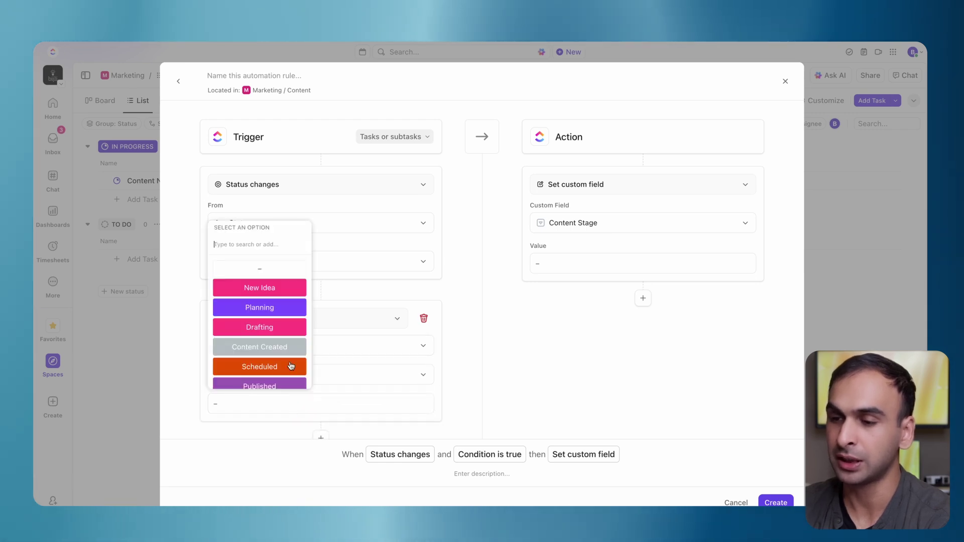
{"action": "left_click", "coordinate": [281, 308]}
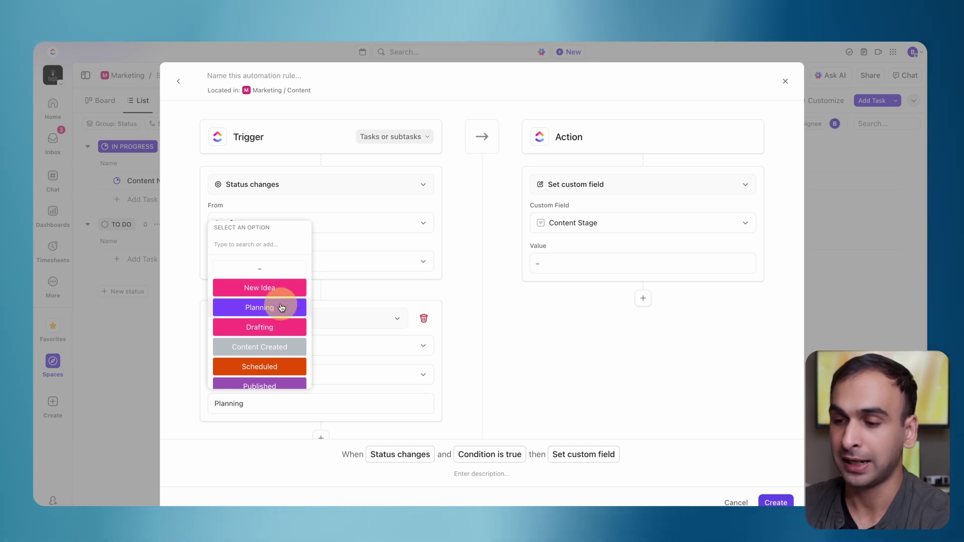
{"action": "left_click", "coordinate": [499, 404]}
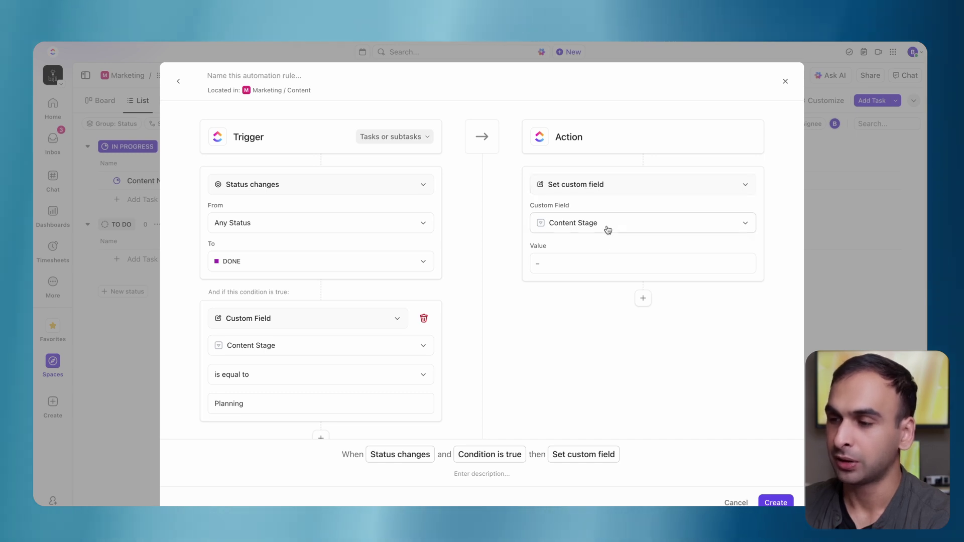
Step: Set the action's Content Stage value to Drafting and add a second action that changes the status to TO DO
{"action": "left_click", "coordinate": [602, 272]}
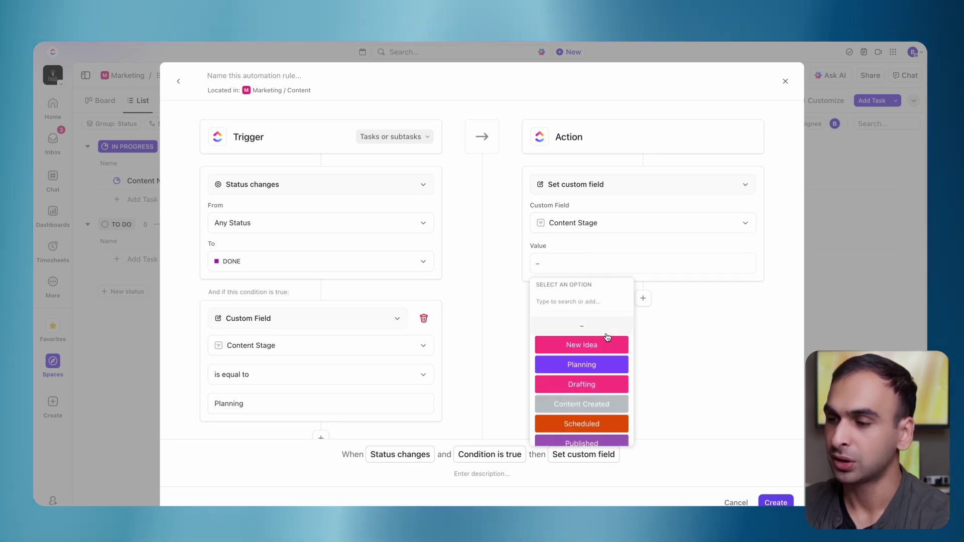
{"action": "left_click", "coordinate": [602, 385]}
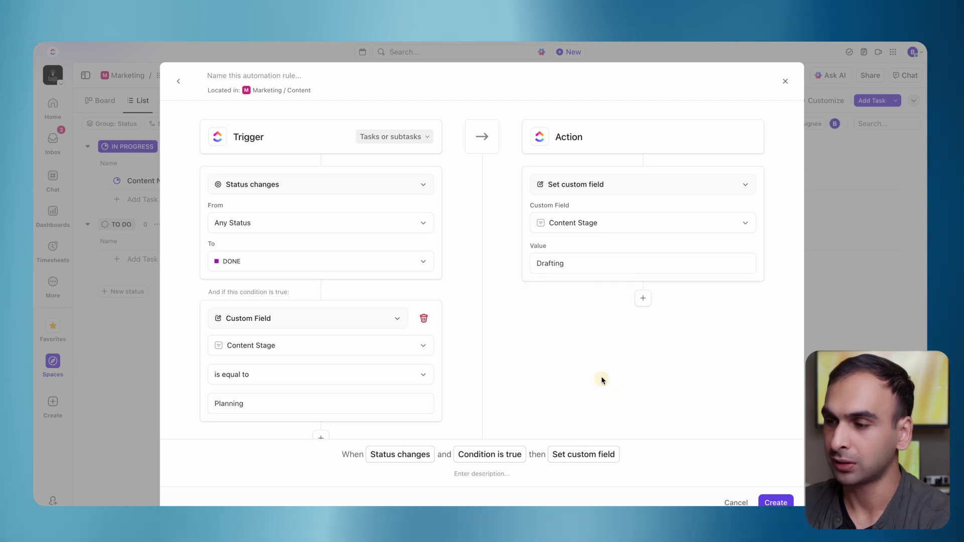
{"action": "left_click", "coordinate": [643, 298]}
{"action": "left_click", "coordinate": [637, 316]}
{"action": "type", "text": "change"}
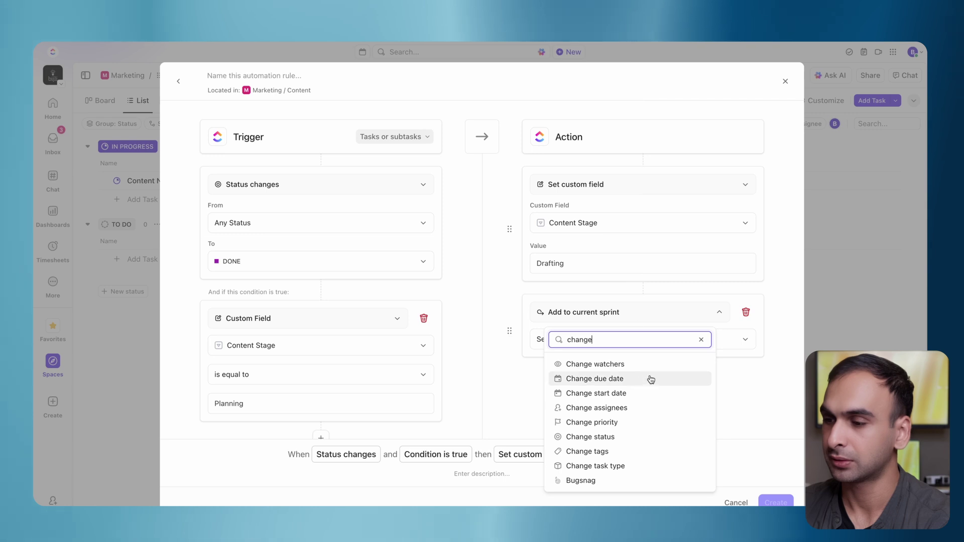
{"action": "type", "text": " stat"}
{"action": "left_click", "coordinate": [618, 364]}
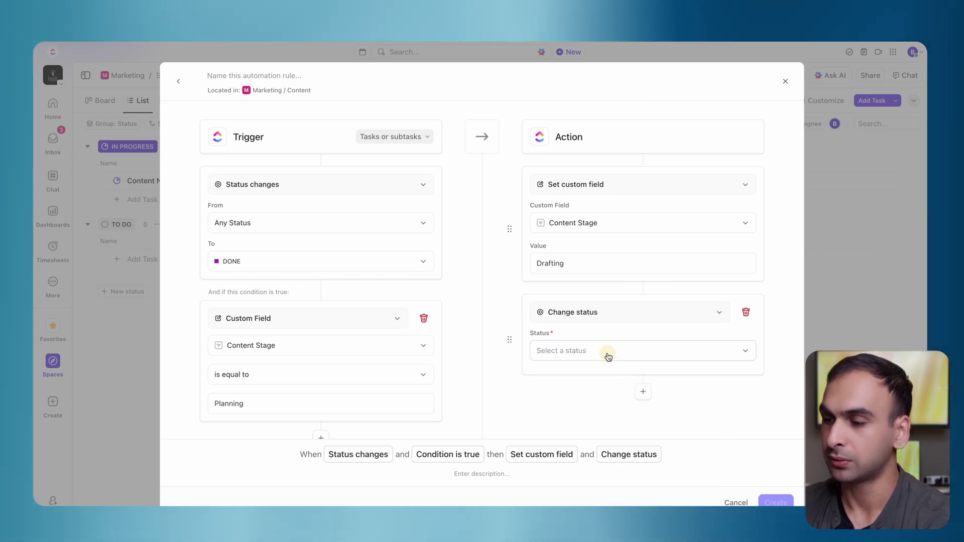
{"action": "left_click", "coordinate": [608, 351]}
{"action": "left_click", "coordinate": [599, 376]}
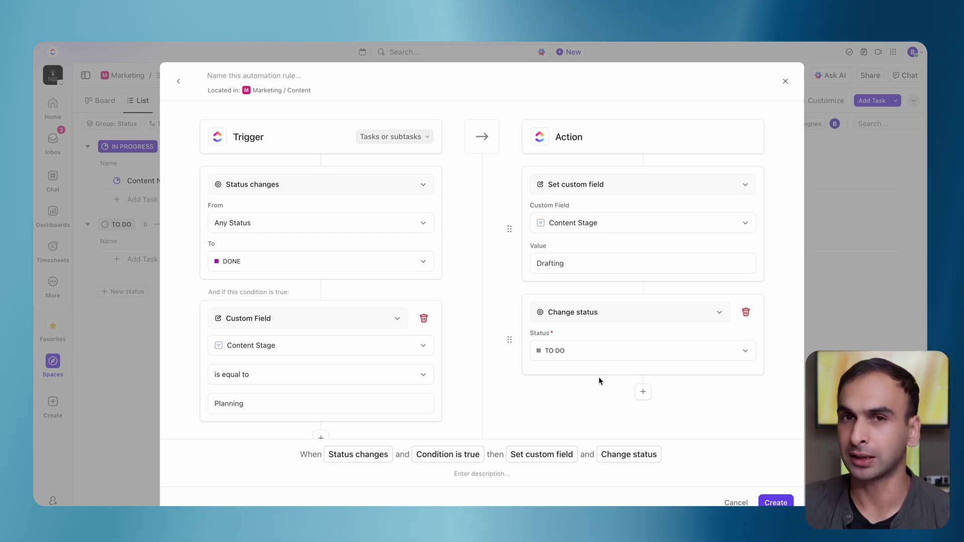
Step: Describe the automation as "When status changes to done and custom field is planning, change stage to drafting and status to to do" and create it
{"action": "left_click", "coordinate": [483, 475]}
{"action": "type", "text": "When status chagne"}
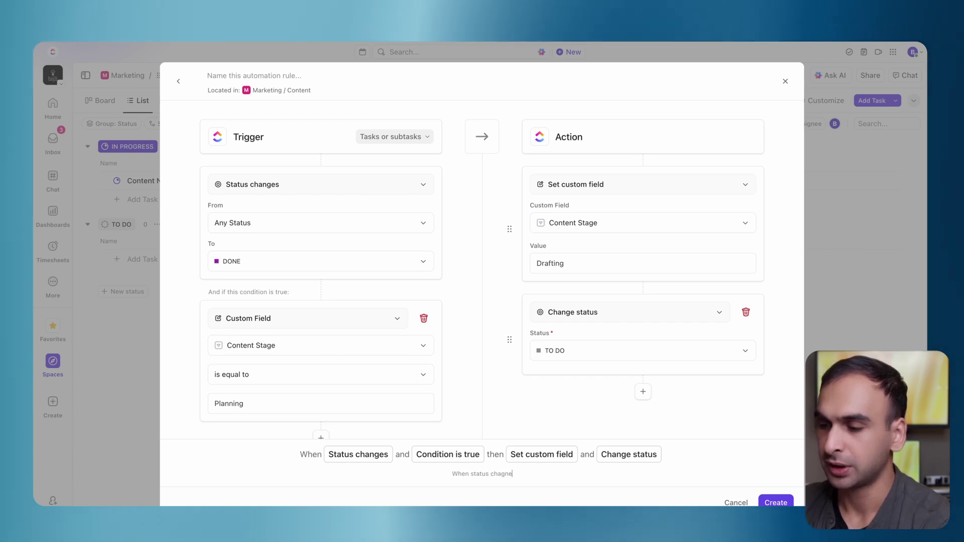
{"action": "type", "text": "s to done and custom field is planning, change stage to drafting and status to to do"}
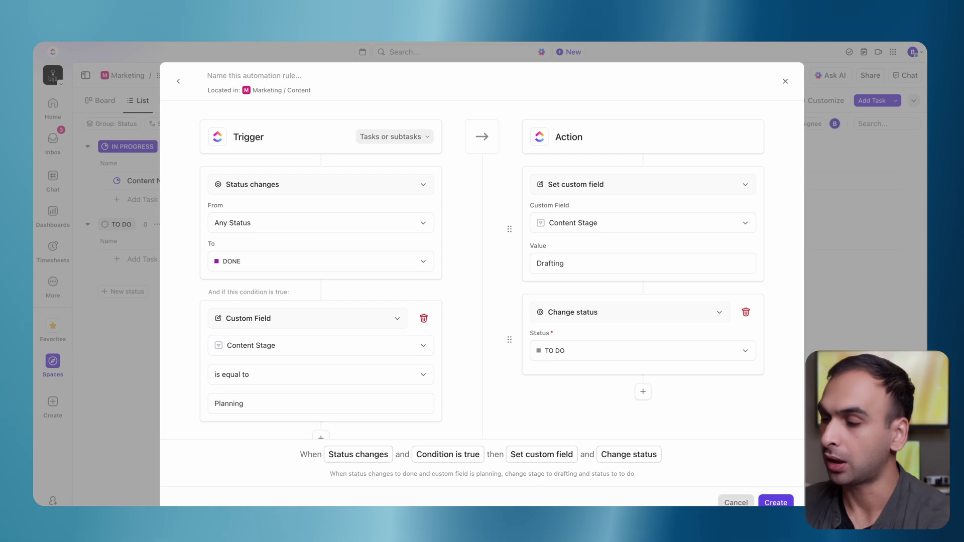
{"action": "left_click", "coordinate": [777, 502]}
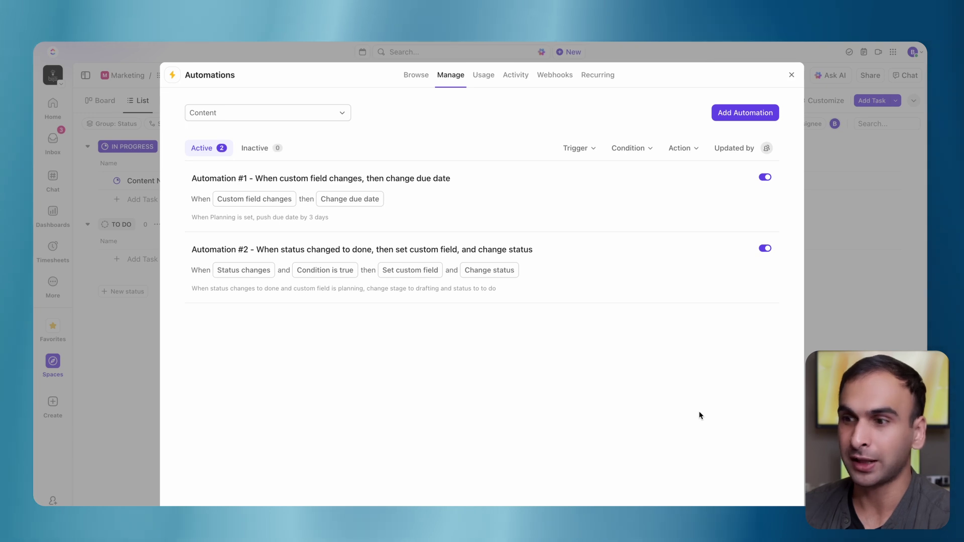
Step: Duplicate Automation #2 in the current location and set the copy's Content Stage condition to Drafting
{"action": "left_click", "coordinate": [733, 252]}
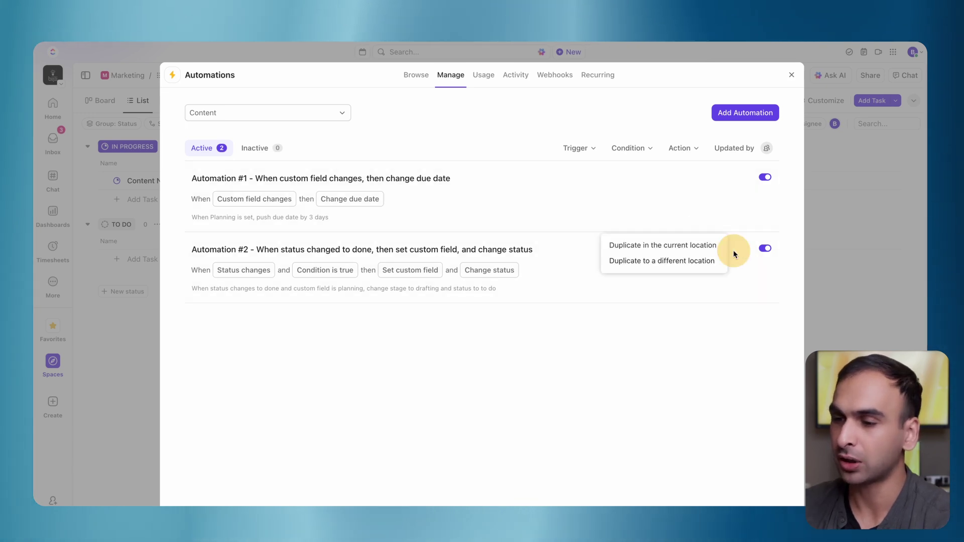
{"action": "left_click", "coordinate": [693, 248]}
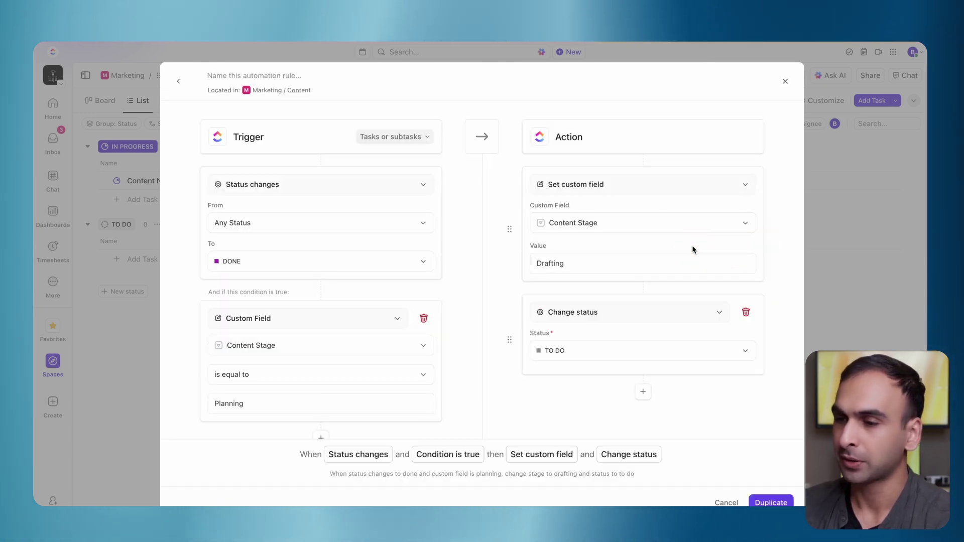
{"action": "scroll", "coordinate": [330, 266], "scroll_direction": "down", "scroll_amount": 1}
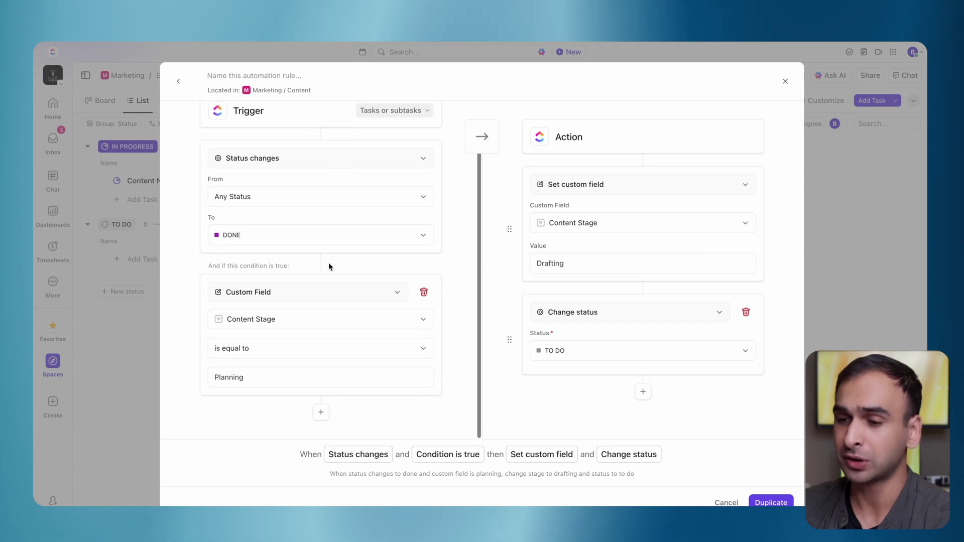
{"action": "left_click", "coordinate": [319, 387]}
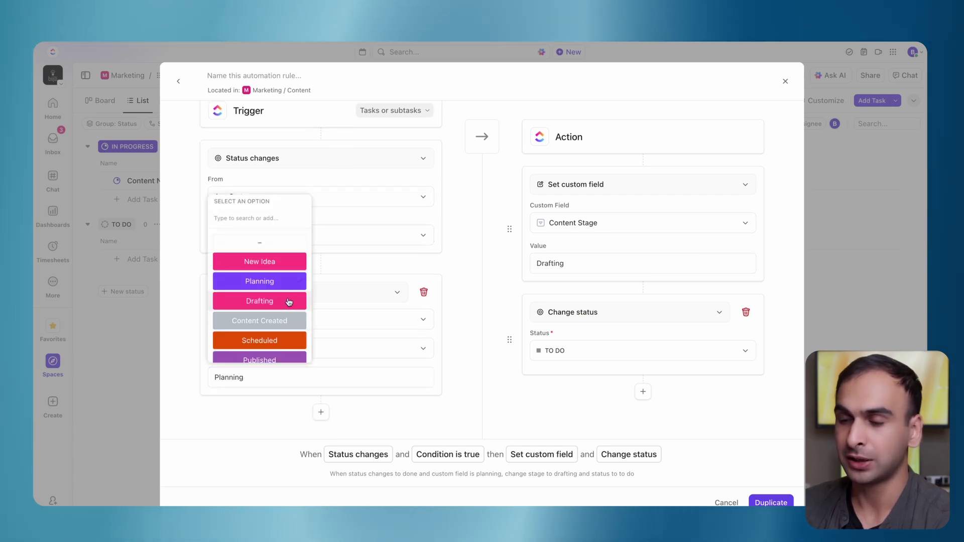
{"action": "left_click", "coordinate": [296, 283]}
{"action": "left_click", "coordinate": [299, 304]}
Step: Set the copy's Content Stage action value to Content Created and save the duplicate automation
{"action": "left_click", "coordinate": [564, 274]}
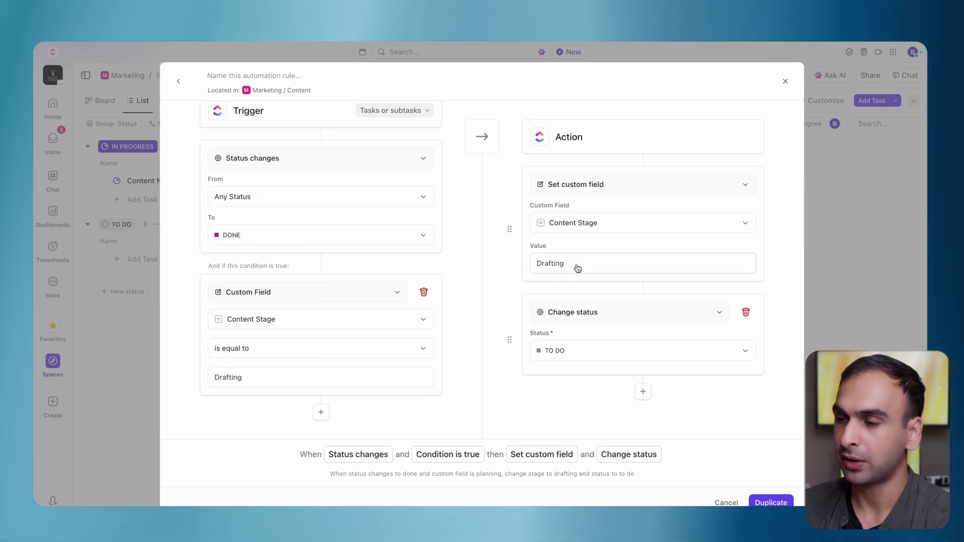
{"action": "left_click", "coordinate": [577, 265]}
{"action": "scroll", "coordinate": [619, 417], "scroll_direction": "down", "scroll_amount": 1}
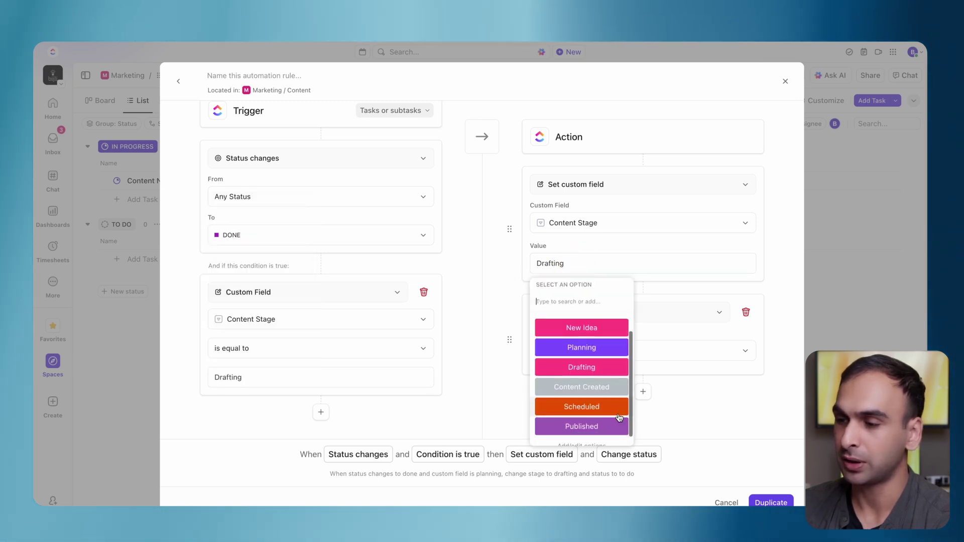
{"action": "left_click", "coordinate": [616, 388]}
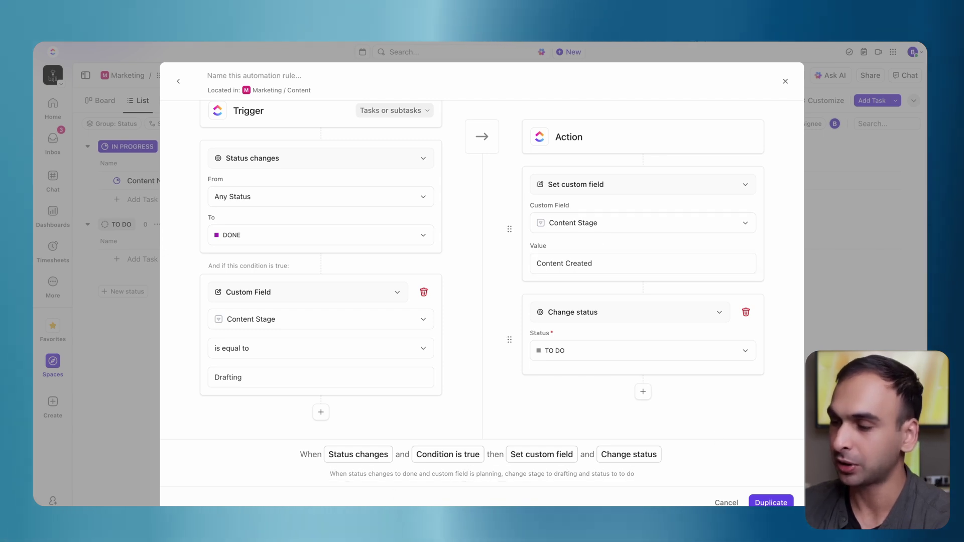
{"action": "left_click", "coordinate": [771, 503]}
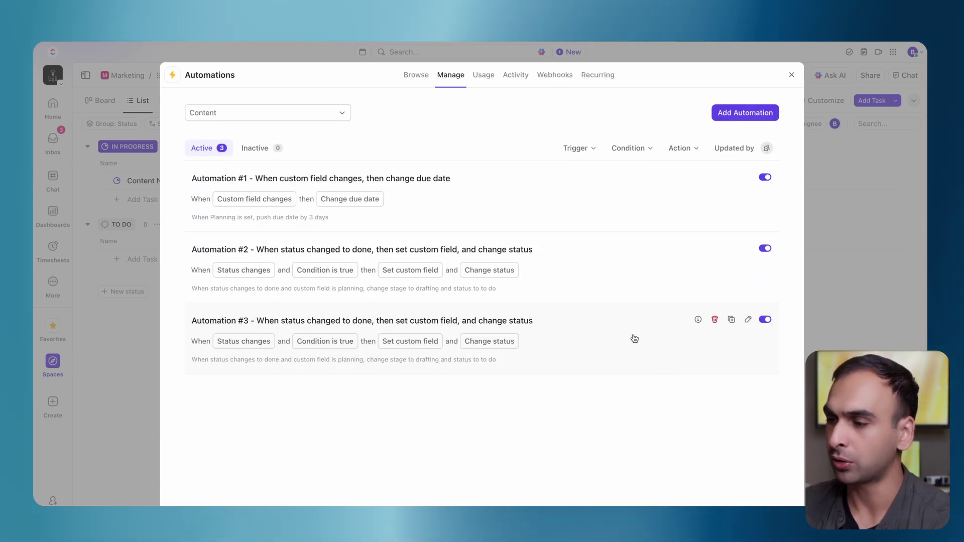
Step: Start duplicating Automation #3 in the current location and open its Content Stage action value for editing
{"action": "left_click", "coordinate": [731, 319]}
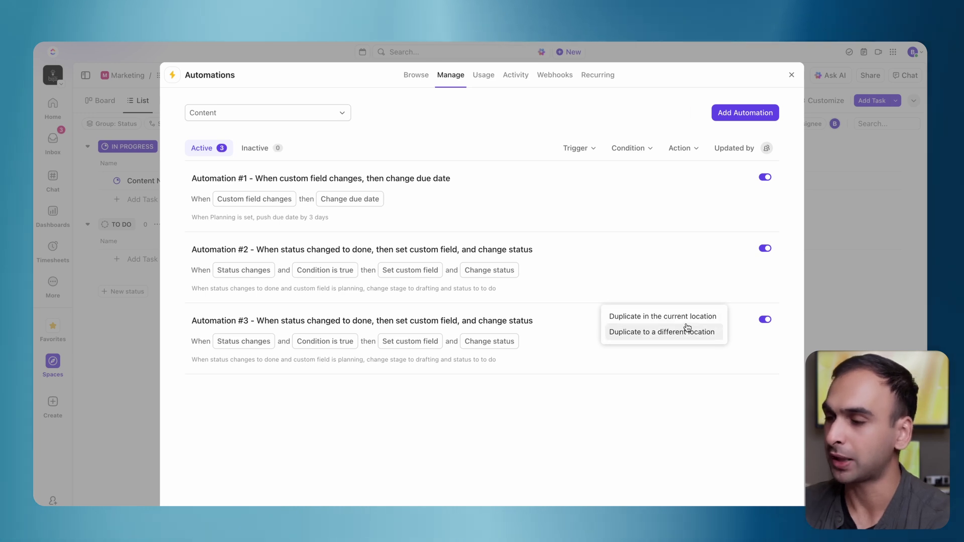
{"action": "left_click", "coordinate": [652, 322]}
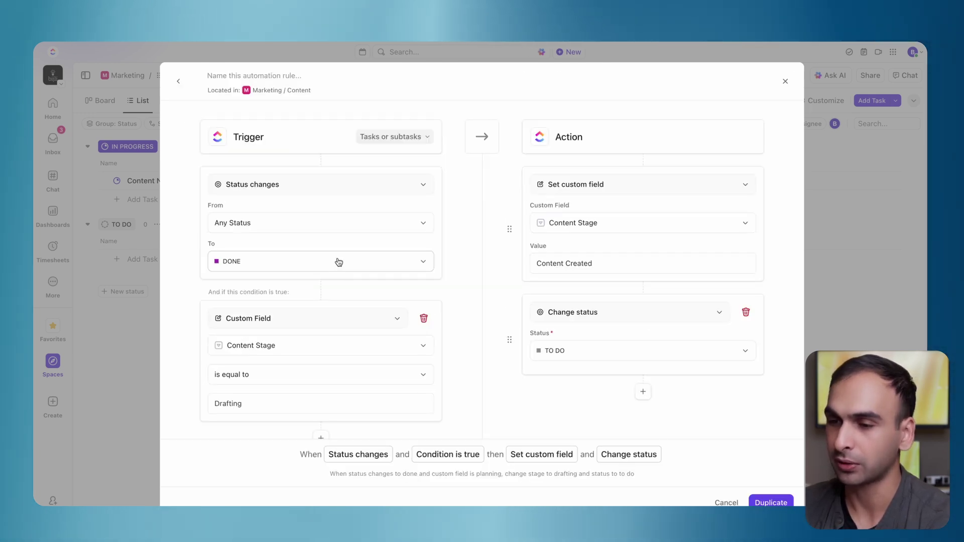
{"action": "scroll", "coordinate": [338, 281], "scroll_direction": "down", "scroll_amount": 1}
{"action": "left_click", "coordinate": [603, 264]}
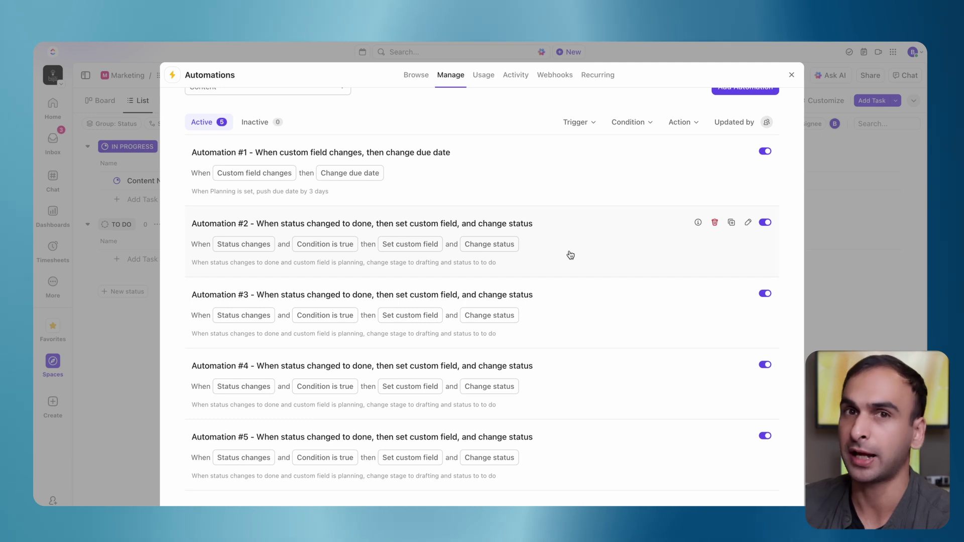
Step: Add a new automation to the Content list, triggered when the status changes from Any Status to DONE
{"action": "left_click", "coordinate": [794, 60]}
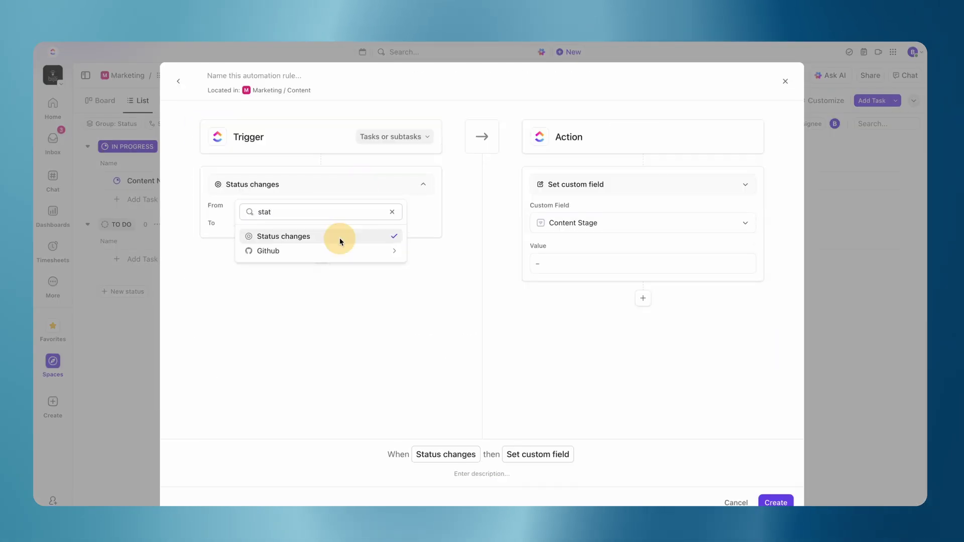
{"action": "left_click", "coordinate": [327, 260]}
{"action": "left_click", "coordinate": [261, 340]}
{"action": "left_click", "coordinate": [383, 370]}
Step: Add a condition to the new automation requiring the custom field Content Stage to be equal to Published
{"action": "left_click", "coordinate": [321, 296]}
{"action": "left_click", "coordinate": [307, 319]}
{"action": "type", "text": "stage"}
{"action": "key", "text": "BackSpace"}
{"action": "key", "text": "BackSpace"}
{"action": "key", "text": "BackSpace"}
{"action": "key", "text": "BackSpace"}
{"action": "key", "text": "BackSpace"}
{"action": "type", "text": "cust"}
{"action": "left_click", "coordinate": [280, 371]}
{"action": "left_click", "coordinate": [281, 403]}
{"action": "left_click", "coordinate": [260, 376]}
Step: Make the automation's action change the status to COMPLETE, and create the automation
{"action": "left_click", "coordinate": [643, 184]}
{"action": "type", "text": "stat"}
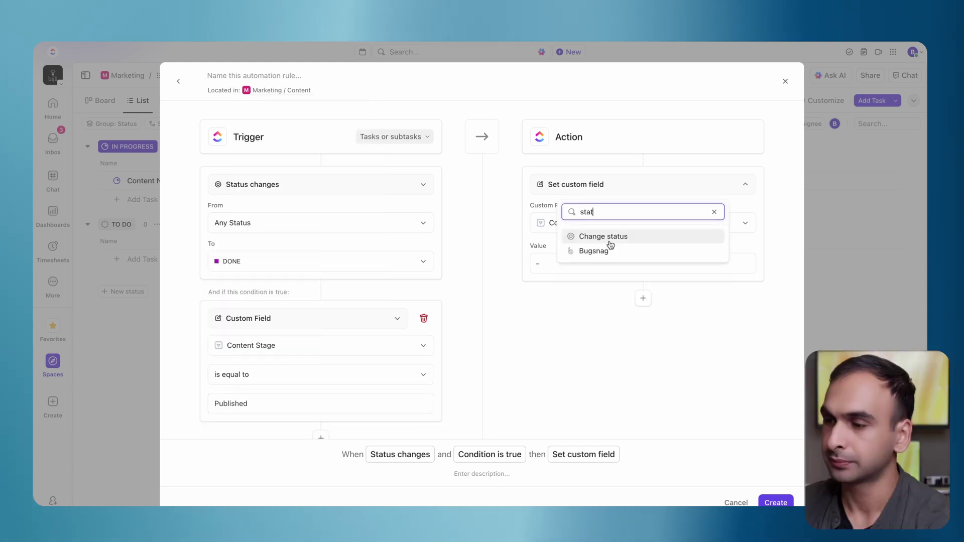
{"action": "left_click", "coordinate": [590, 234]}
{"action": "left_click", "coordinate": [586, 227]}
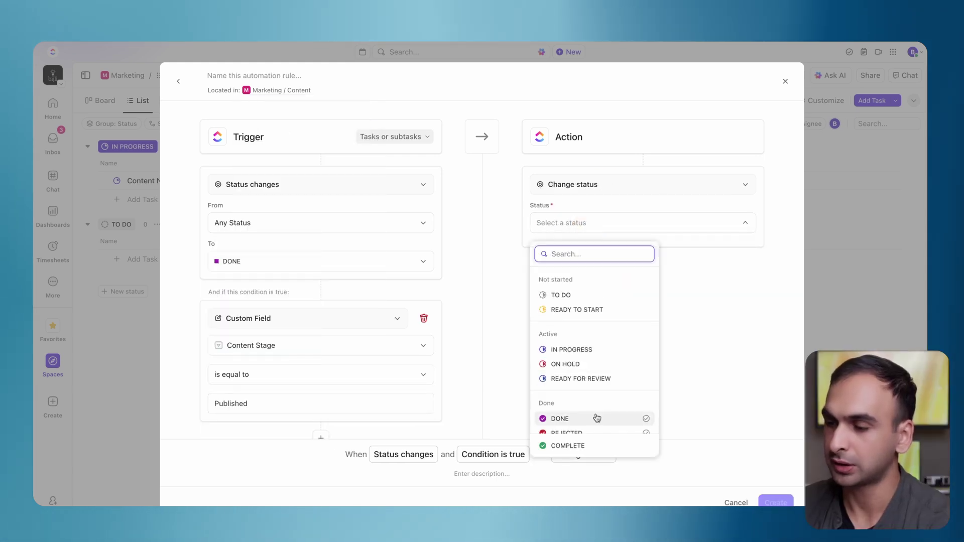
{"action": "scroll", "coordinate": [592, 422], "scroll_direction": "down", "scroll_amount": 1}
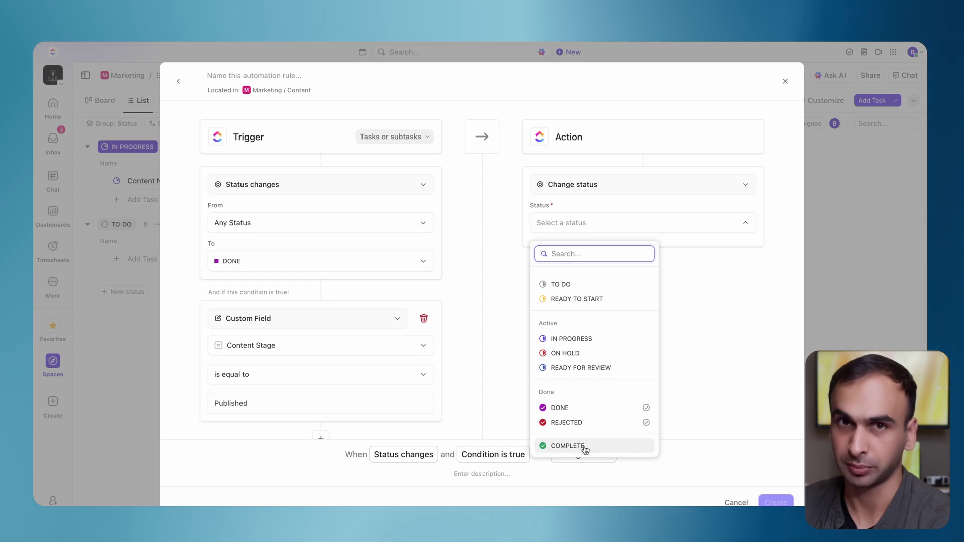
{"action": "left_click", "coordinate": [585, 449]}
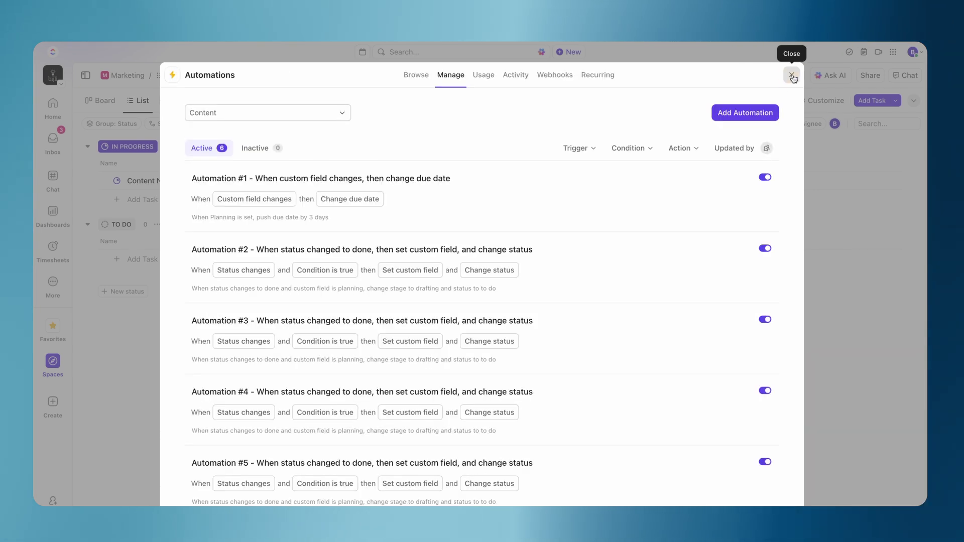
{"action": "left_click", "coordinate": [792, 74]}
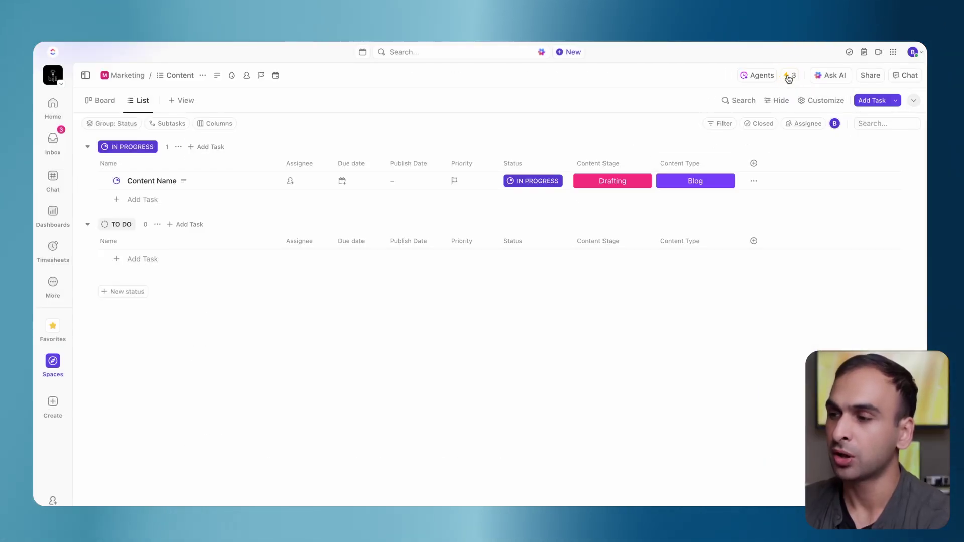
Step: Reopen the Content list's automations and review the trigger, condition and actions of Automation #2
{"action": "left_click", "coordinate": [788, 77]}
{"action": "left_click", "coordinate": [829, 345]}
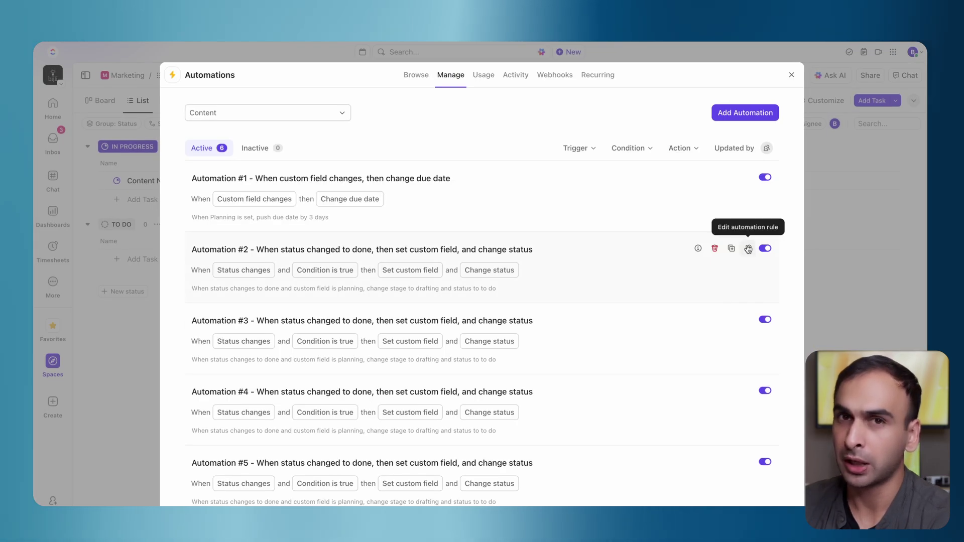
{"action": "left_click", "coordinate": [748, 249]}
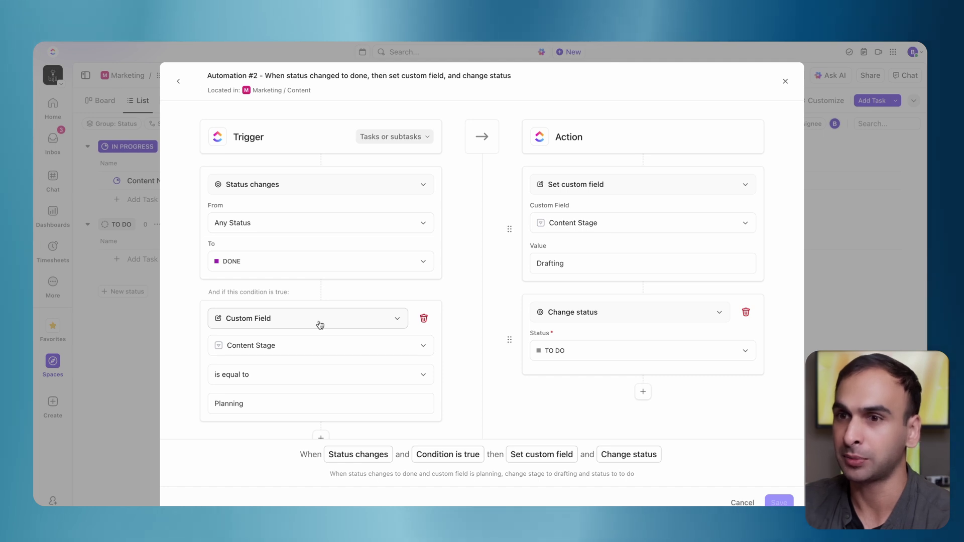
{"action": "left_click", "coordinate": [786, 81]}
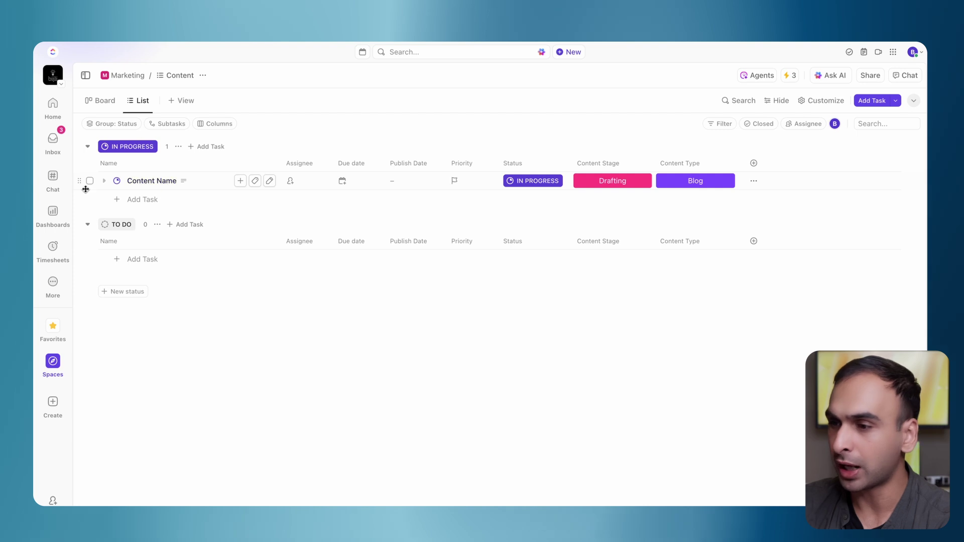
Step: Edit the Content Stage field's dropdown options and rename Content Created to Content Creation
{"action": "left_click", "coordinate": [637, 181]}
{"action": "scroll", "coordinate": [647, 322], "scroll_direction": "down", "scroll_amount": 3}
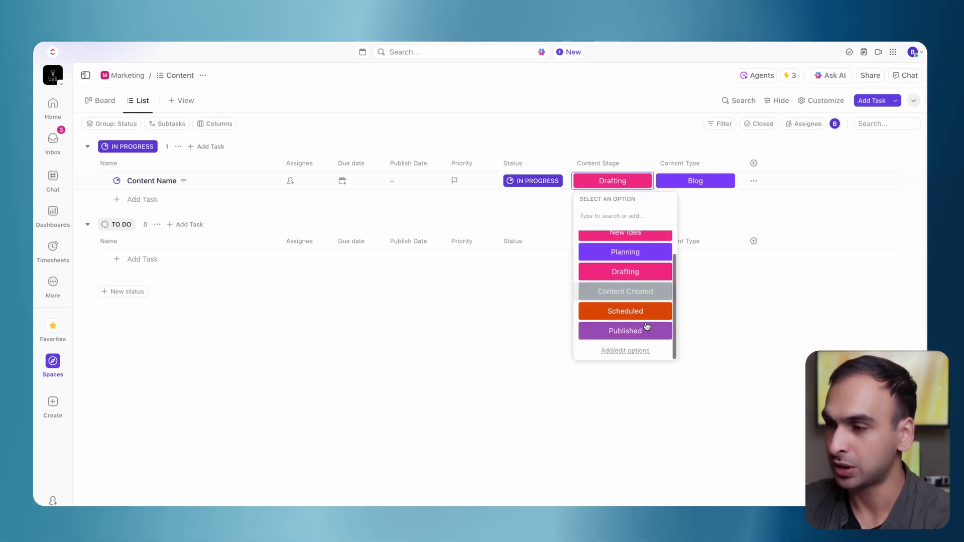
{"action": "left_click", "coordinate": [641, 351]}
{"action": "scroll", "coordinate": [610, 398], "scroll_direction": "down", "scroll_amount": 2}
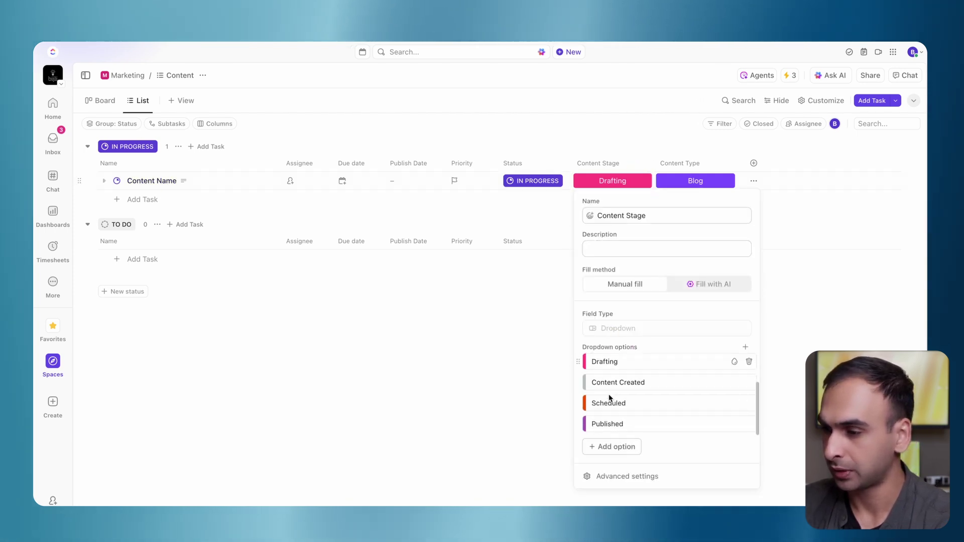
{"action": "double_click", "coordinate": [641, 383]}
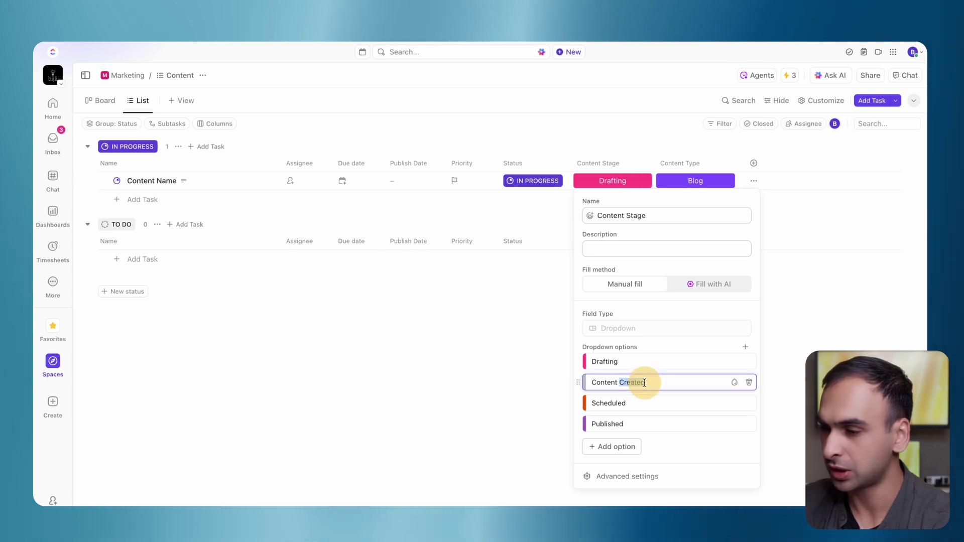
{"action": "type", "text": "Creat"}
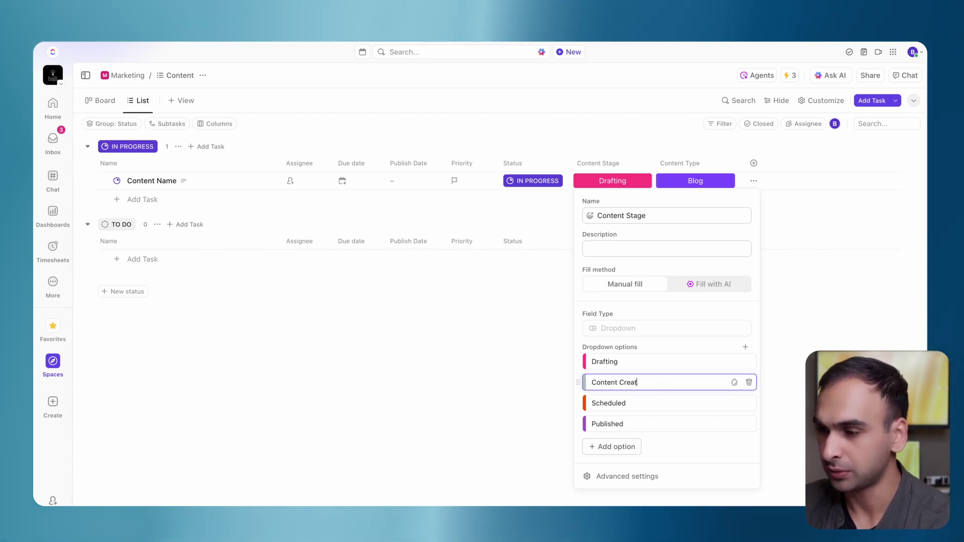
Step: Rename the Content Stage options Scheduled to Scheduling and Published to Publishing
{"action": "left_click", "coordinate": [627, 404]}
{"action": "key", "text": "BackSpace"}
{"action": "key", "text": "BackSpace"}
{"action": "type", "text": "ing"}
{"action": "left_click", "coordinate": [627, 424]}
{"action": "key", "text": "BackSpace"}
{"action": "key", "text": "BackSpace"}
{"action": "key", "text": "BackSpace"}
{"action": "key", "text": "BackSpace"}
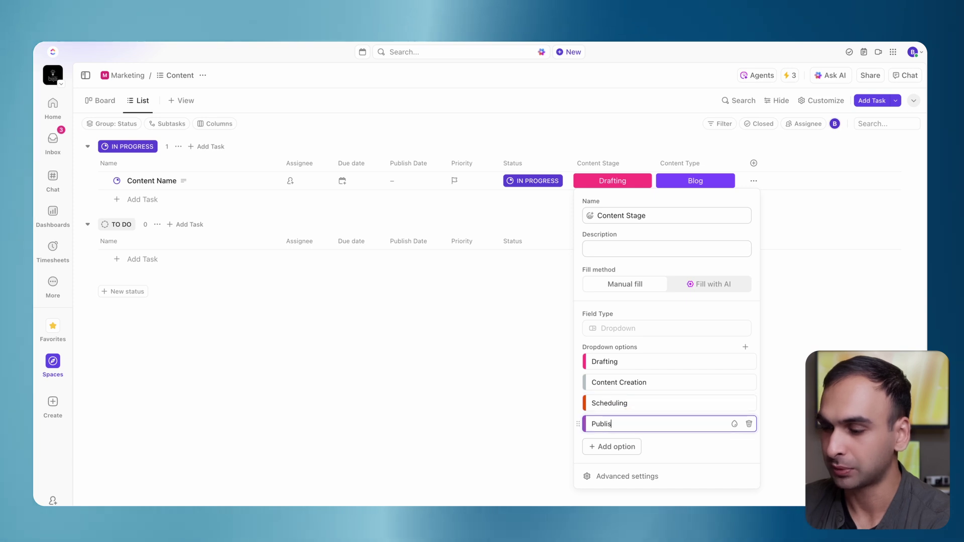
{"action": "type", "text": "shing"}
{"action": "scroll", "coordinate": [661, 391], "scroll_direction": "up", "scroll_amount": 2}
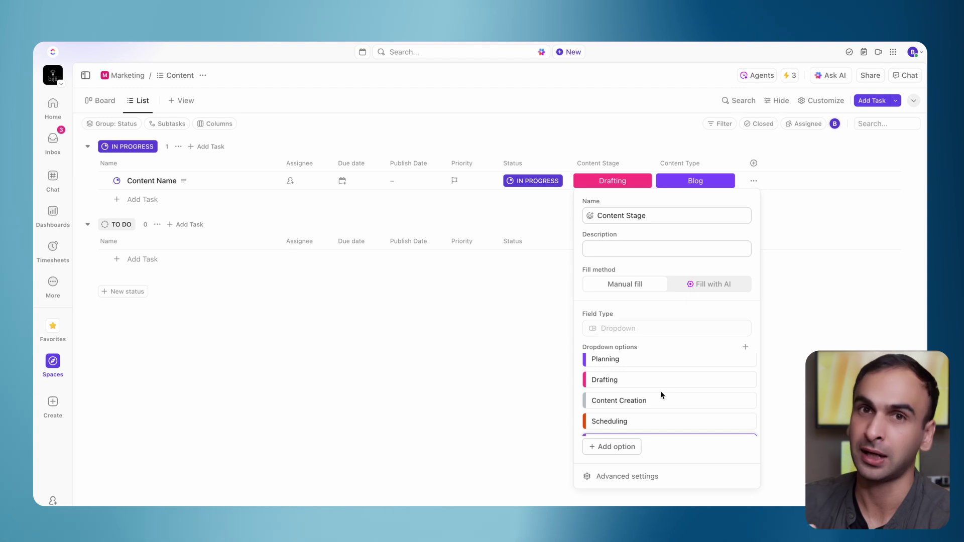
{"action": "scroll", "coordinate": [661, 395], "scroll_direction": "down", "scroll_amount": 2}
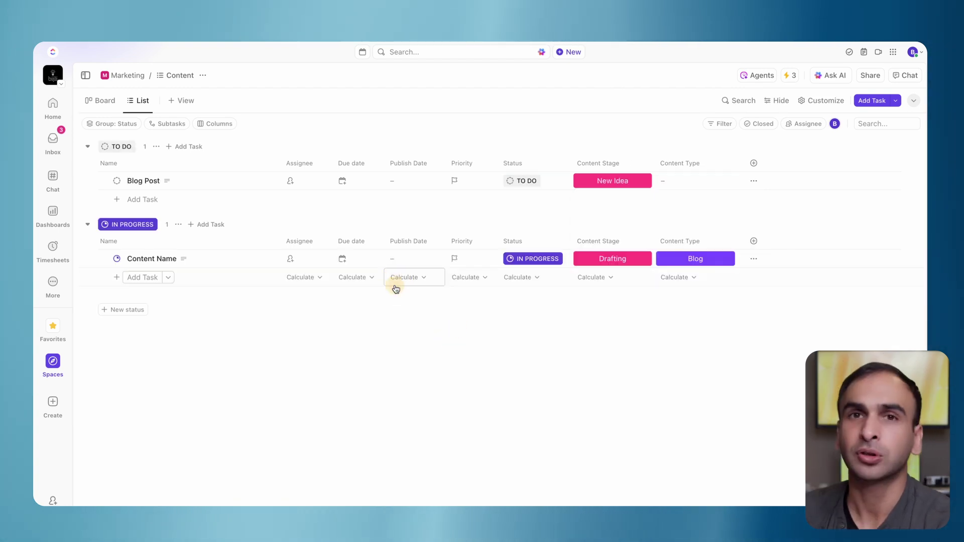
Step: Start a new task in the Content list named Blog Post and set its Content Type to Blog
{"action": "left_click", "coordinate": [870, 102]}
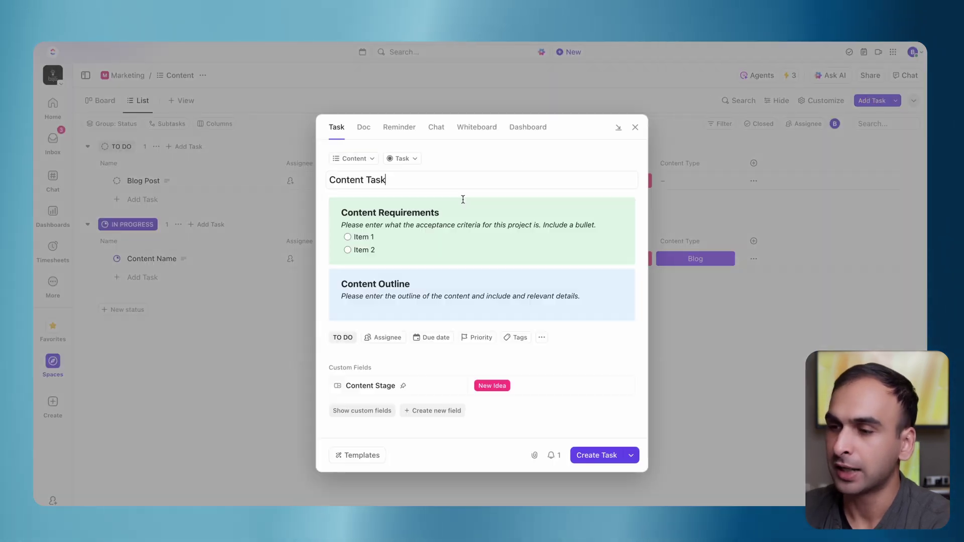
{"action": "triple_click", "coordinate": [400, 182]}
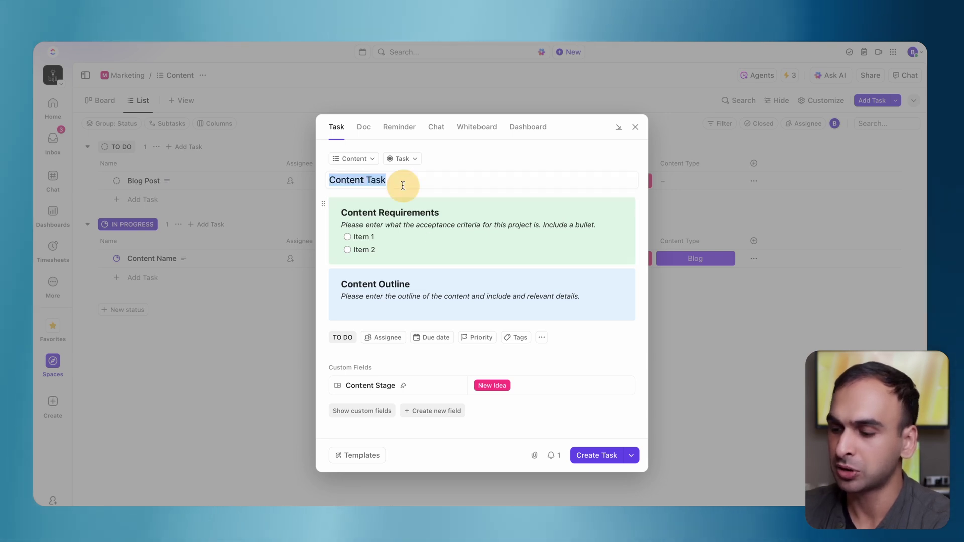
{"action": "type", "text": "Blog Poist"}
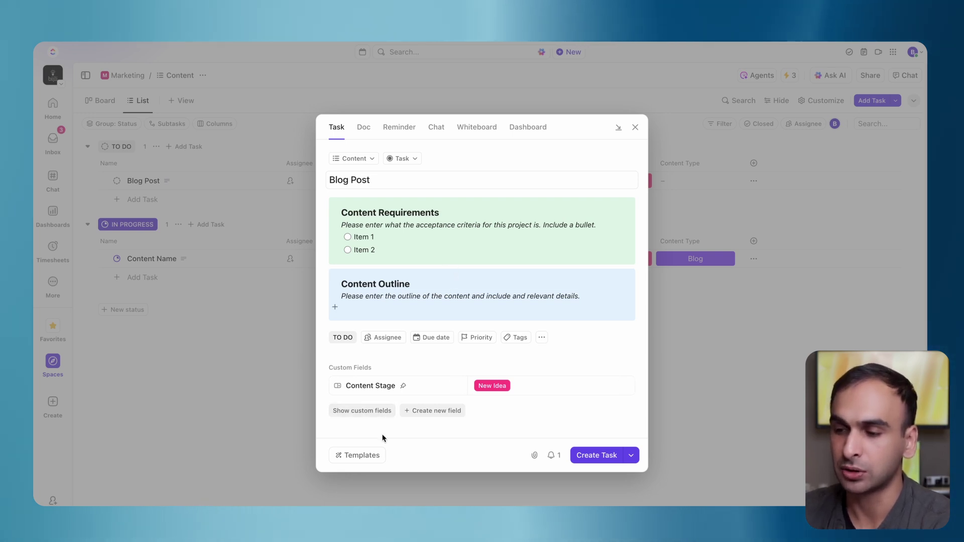
{"action": "left_click", "coordinate": [378, 411]}
{"action": "left_click", "coordinate": [523, 406]}
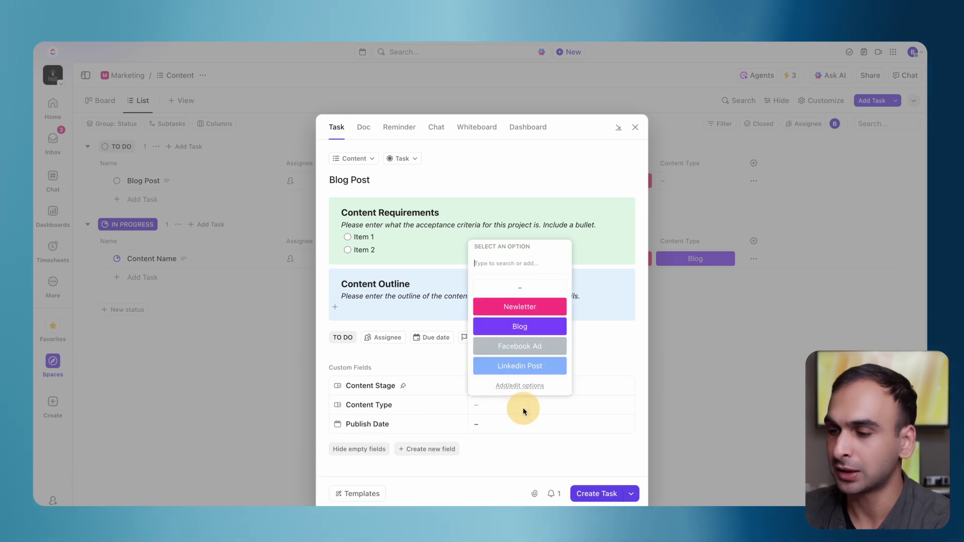
{"action": "left_click", "coordinate": [550, 322]}
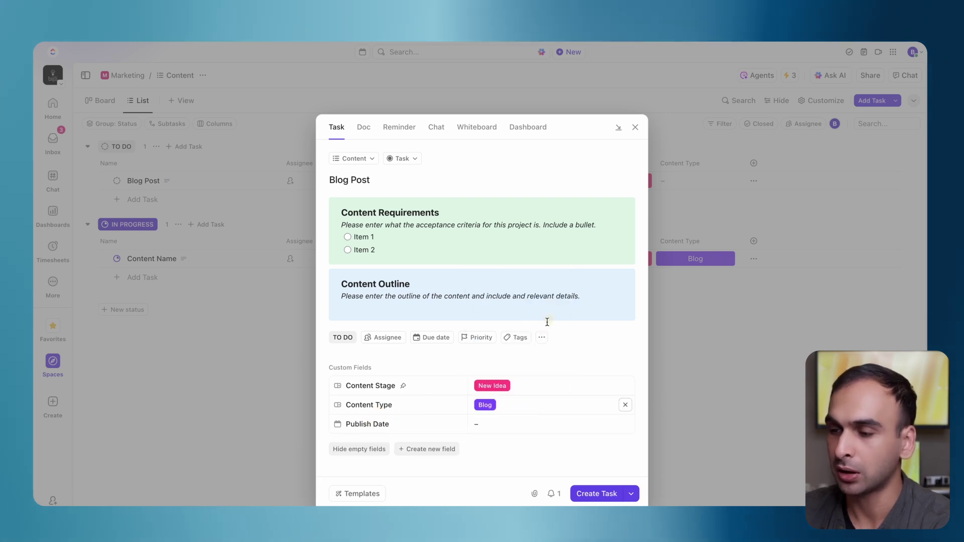
Step: Set the new task's Publish Date to June 30 and create the task
{"action": "left_click", "coordinate": [503, 425]}
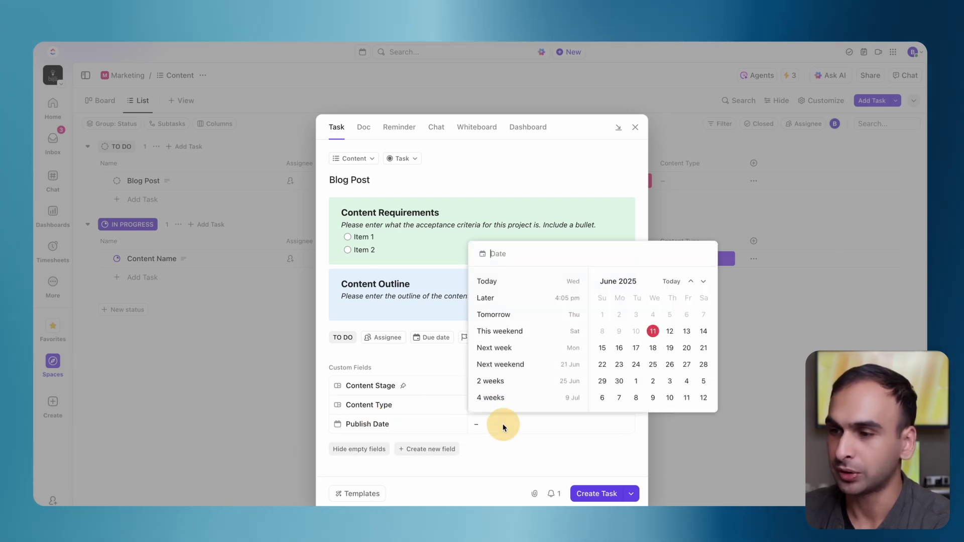
{"action": "left_click", "coordinate": [620, 382]}
{"action": "left_click", "coordinate": [628, 450]}
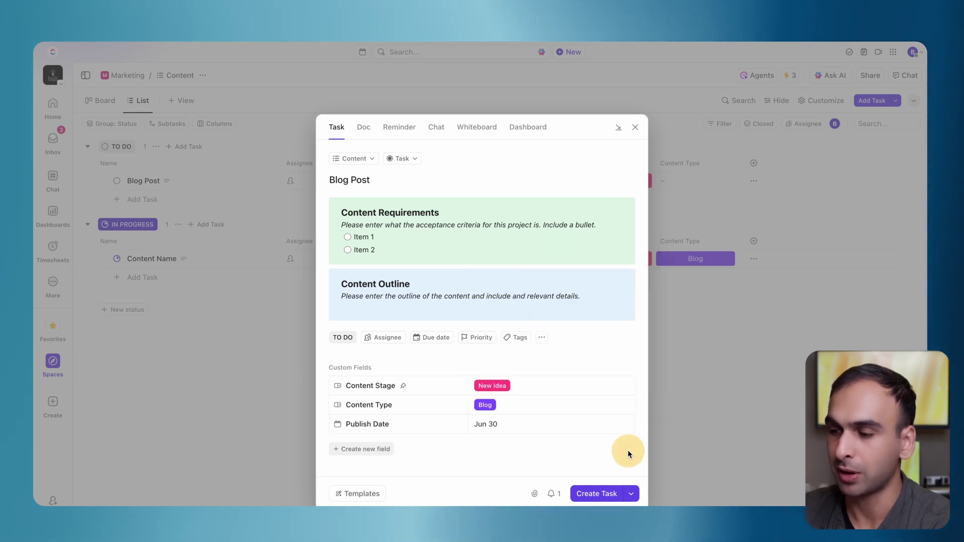
{"action": "left_click", "coordinate": [596, 494]}
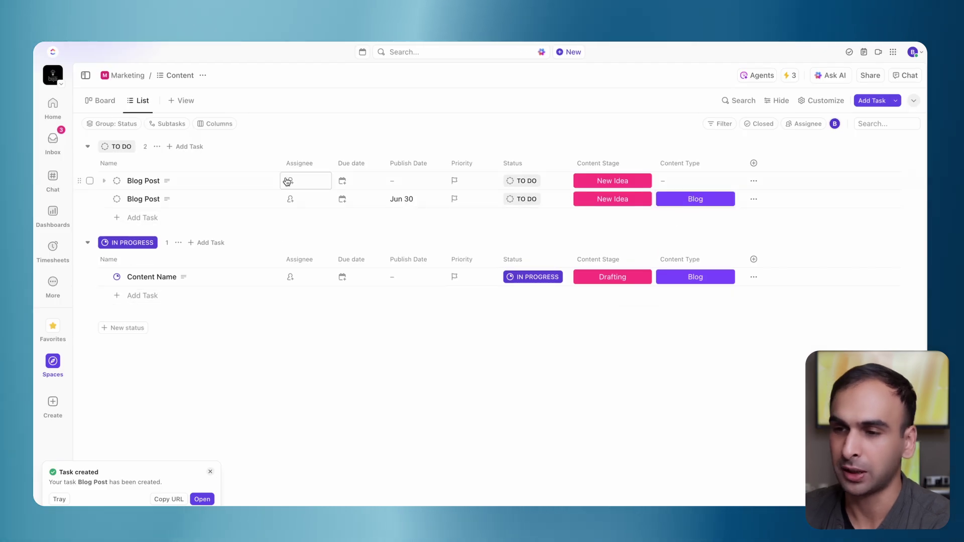
Step: Delete the older Blog Post task that has no publish date, and set the remaining Blog Post's Content Stage to Planning
{"action": "left_click", "coordinate": [91, 181]}
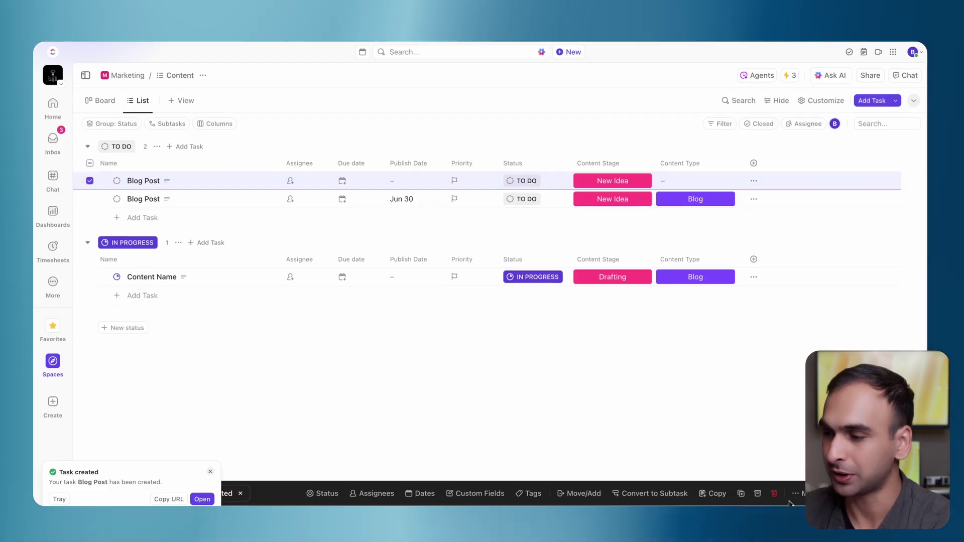
{"action": "left_click", "coordinate": [774, 494]}
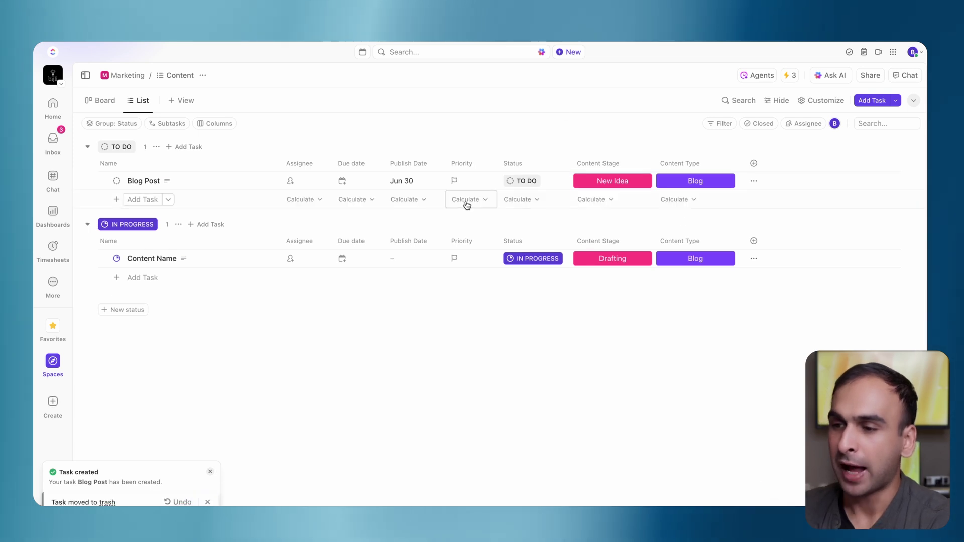
{"action": "left_click", "coordinate": [601, 182]}
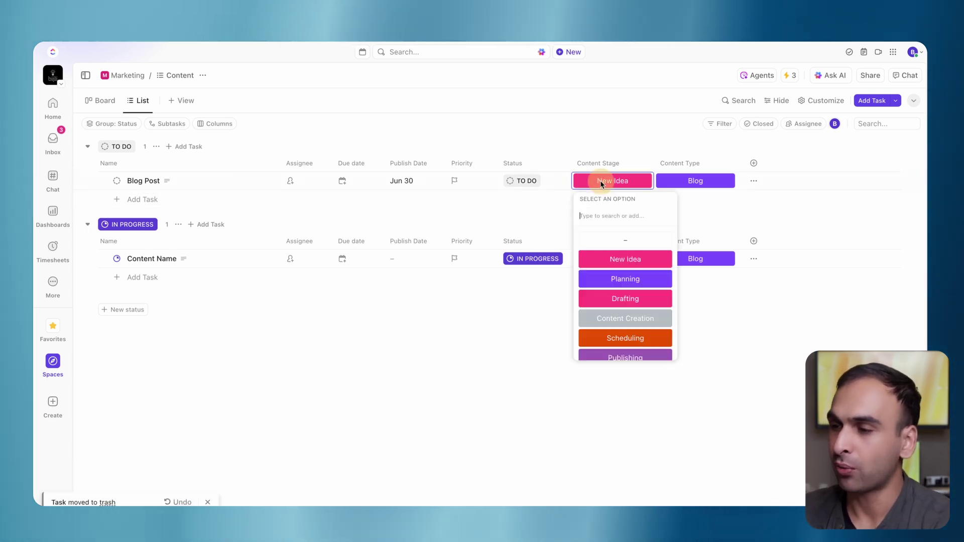
{"action": "left_click", "coordinate": [645, 278]}
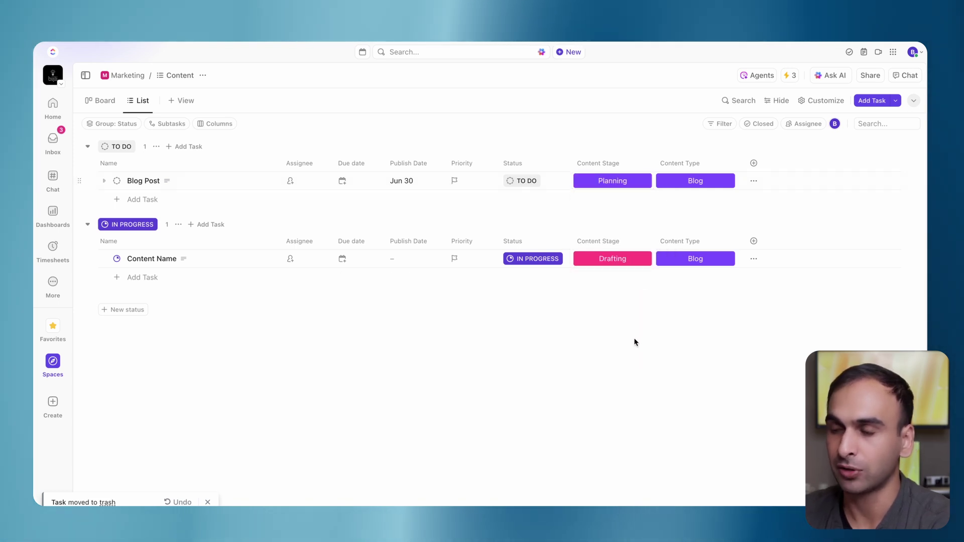
{"action": "left_click", "coordinate": [634, 339]}
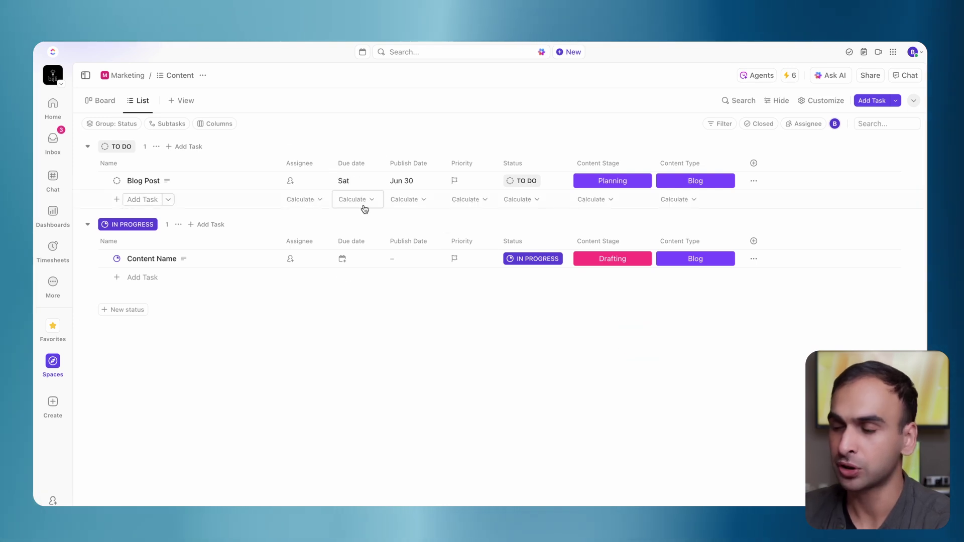
Step: Test the stage automation by changing Blog Post's status to IN PROGRESS and, from there, to DONE
{"action": "left_click", "coordinate": [517, 182]}
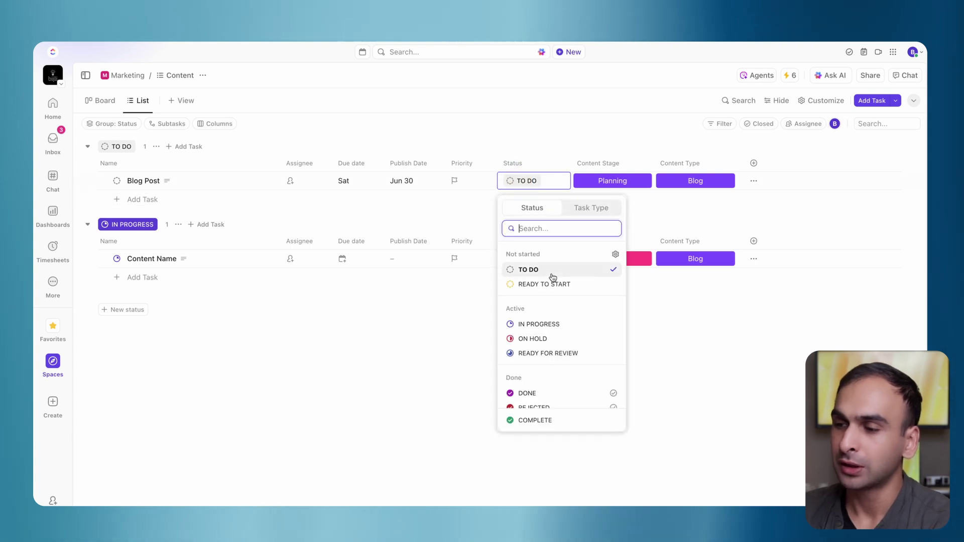
{"action": "left_click", "coordinate": [571, 326]}
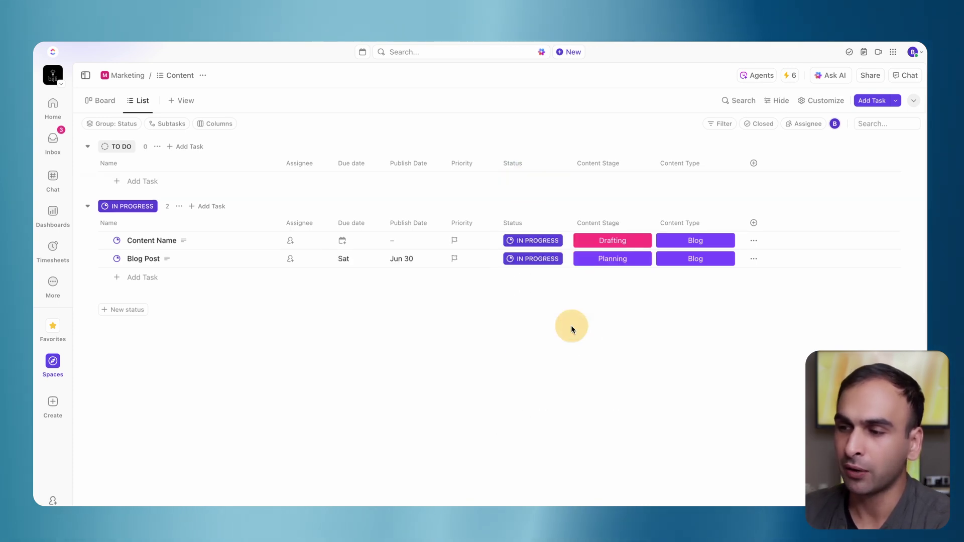
{"action": "left_click", "coordinate": [542, 262]}
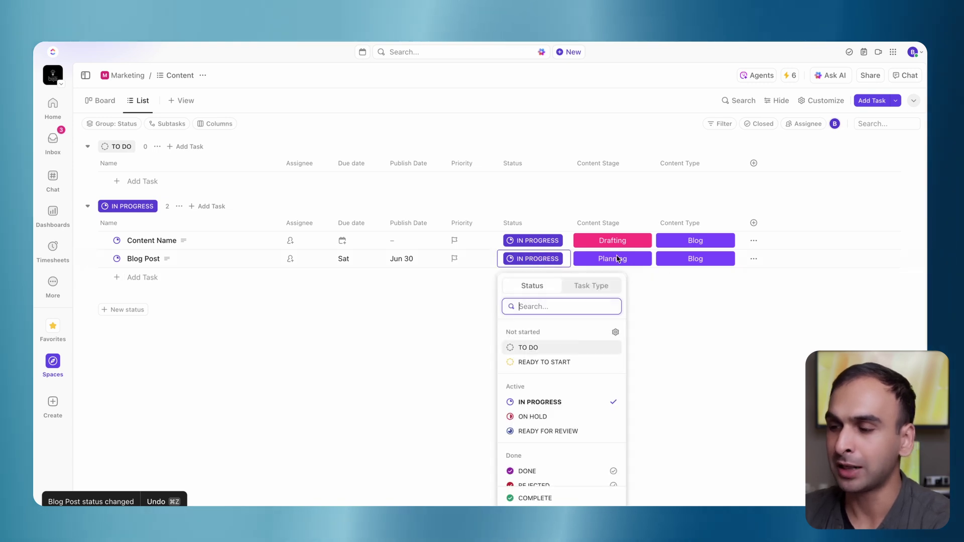
{"action": "scroll", "coordinate": [571, 447], "scroll_direction": "down", "scroll_amount": 1}
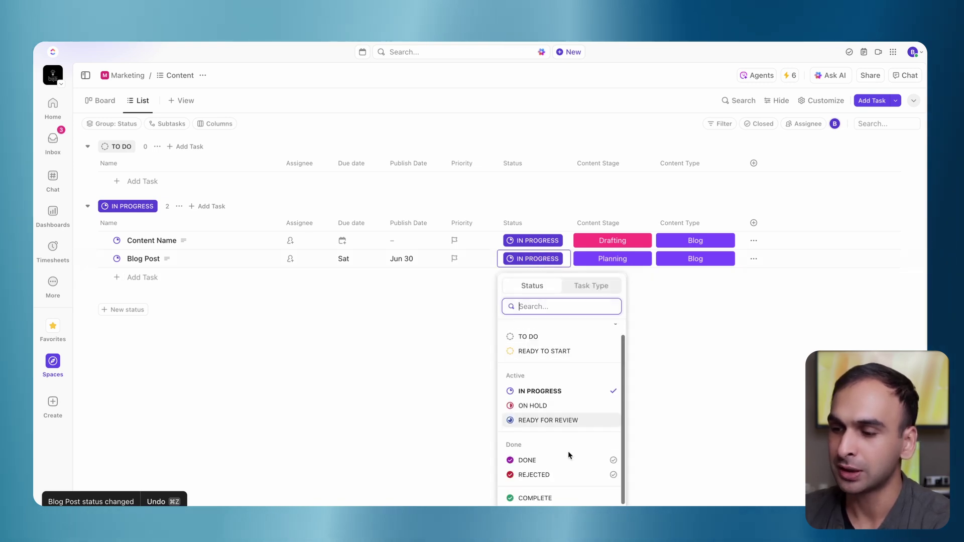
{"action": "left_click", "coordinate": [553, 467]}
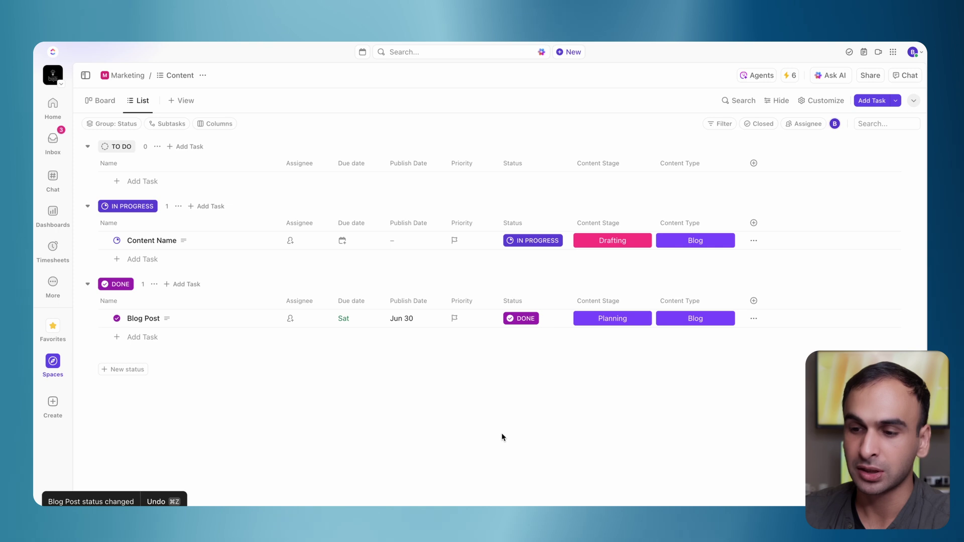
{"action": "key", "text": "super+z"}
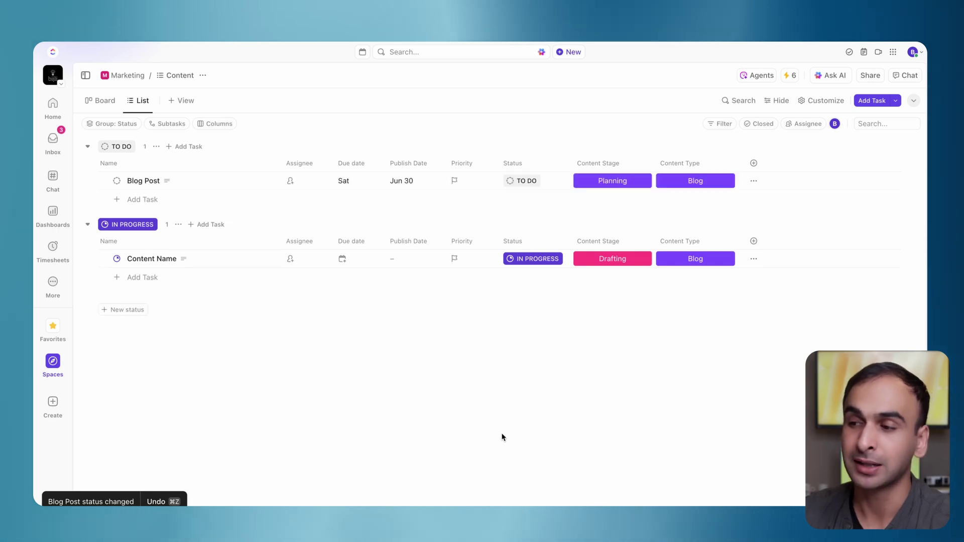
{"action": "key", "text": "super+z"}
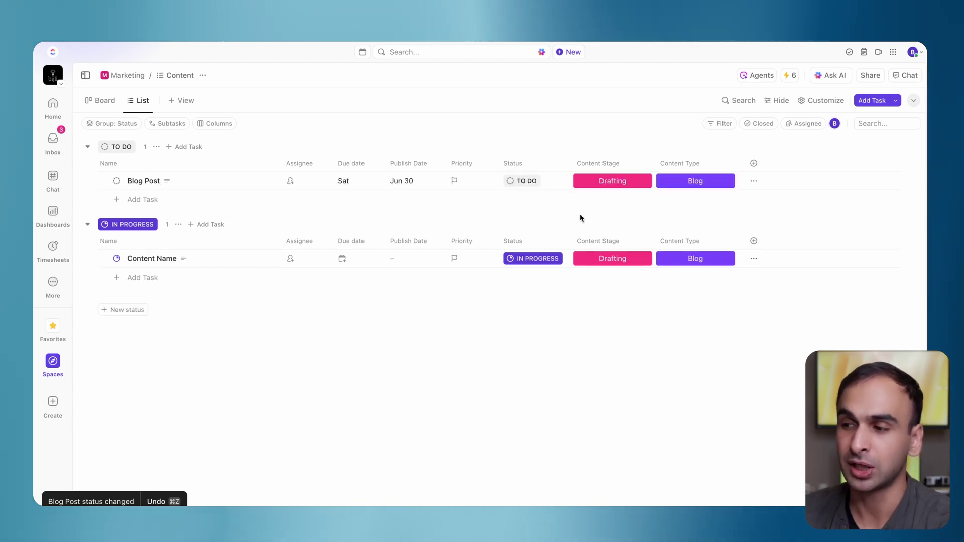
Step: Mark the Blog Post task in the Drafting stage as DONE to trigger its stage automation
{"action": "left_click", "coordinate": [524, 180]}
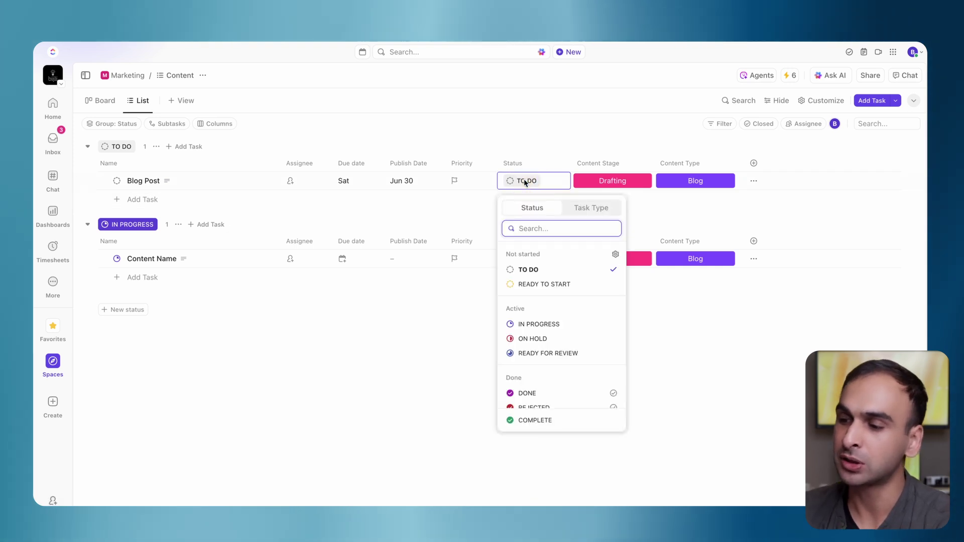
{"action": "scroll", "coordinate": [551, 396], "scroll_direction": "down", "scroll_amount": 1}
{"action": "left_click", "coordinate": [553, 385]}
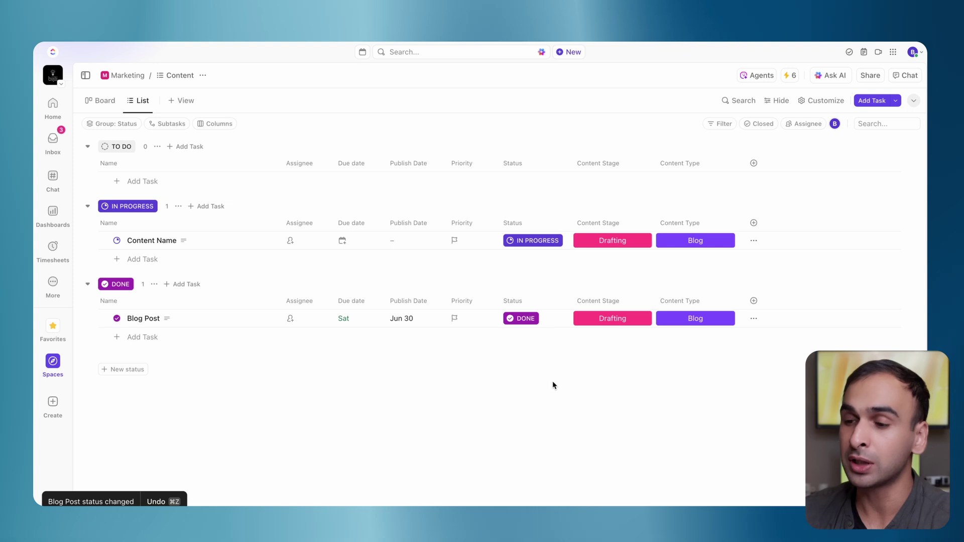
{"action": "key", "text": "super+z"}
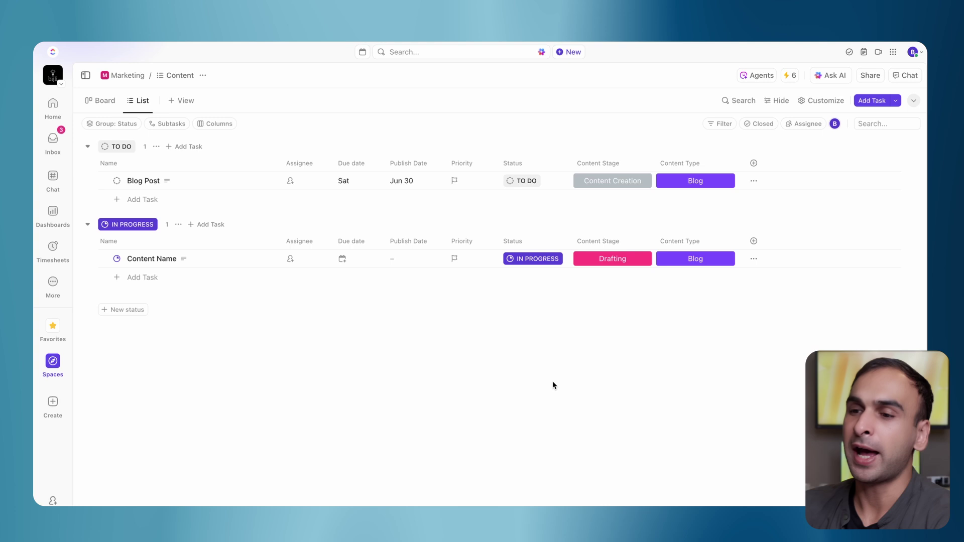
Step: Rename the Content list's List view to All Content
{"action": "left_click", "coordinate": [143, 112]}
{"action": "left_click", "coordinate": [176, 134]}
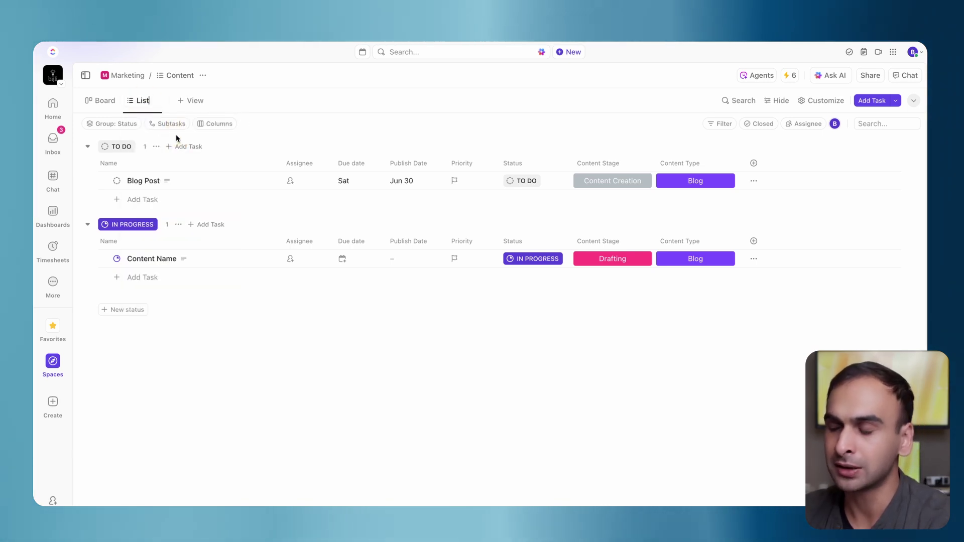
{"action": "key", "text": "BackSpace"}
{"action": "key", "text": "BackSpace"}
{"action": "key", "text": "BackSpace"}
{"action": "key", "text": "BackSpace"}
{"action": "type", "text": "All Content"}
{"action": "key", "text": "Return"}
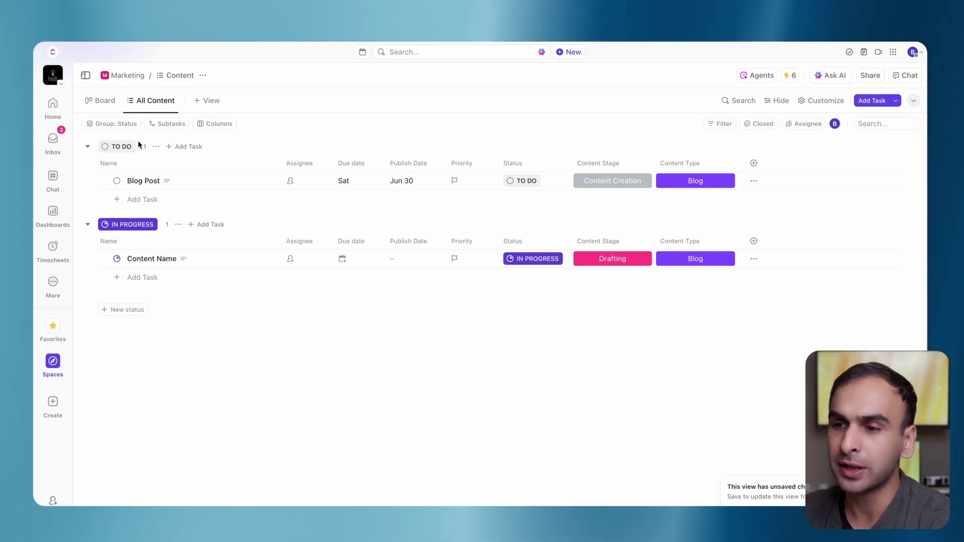
Step: Group the tasks in the All Content view by Content Stage
{"action": "left_click", "coordinate": [123, 124]}
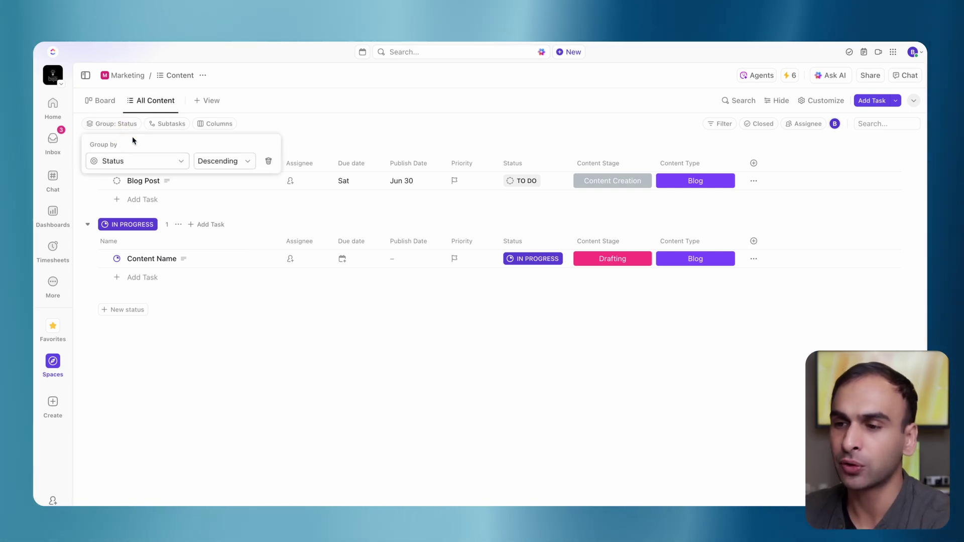
{"action": "left_click", "coordinate": [158, 162]}
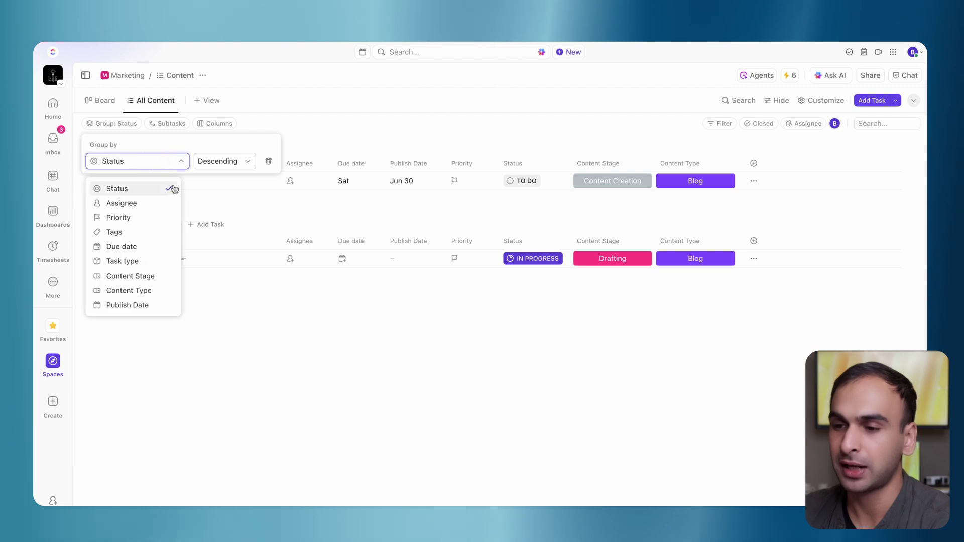
{"action": "left_click", "coordinate": [161, 277]}
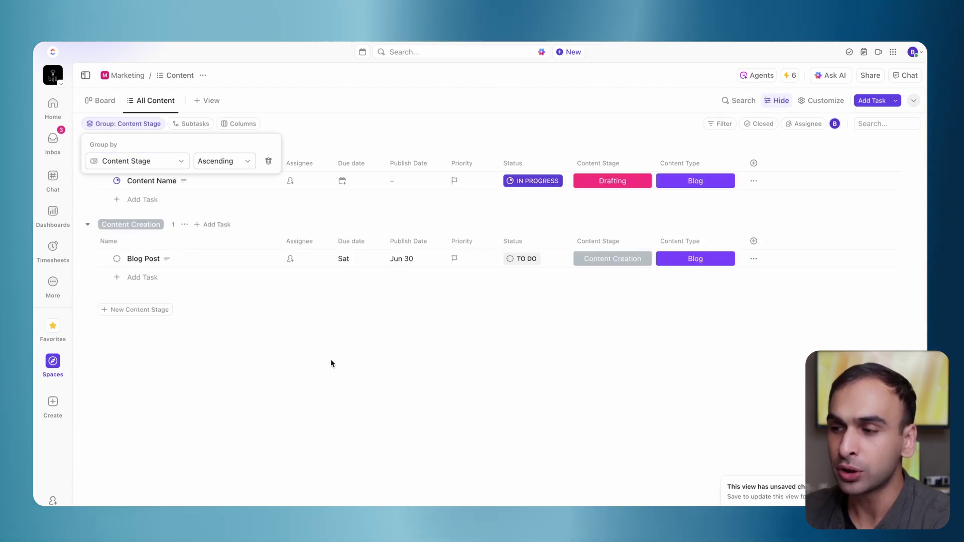
{"action": "left_click", "coordinate": [161, 166]}
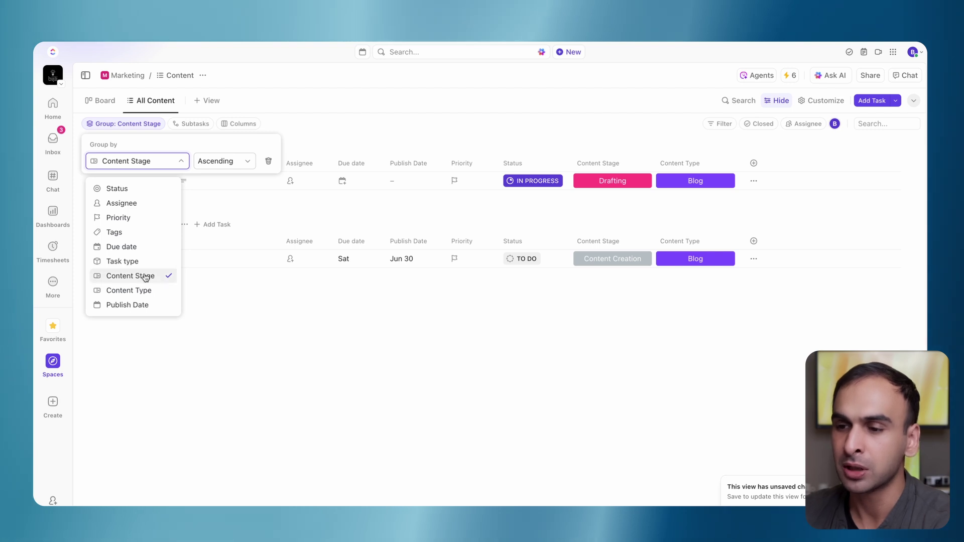
{"action": "left_click", "coordinate": [342, 385]}
{"action": "left_click", "coordinate": [341, 384]}
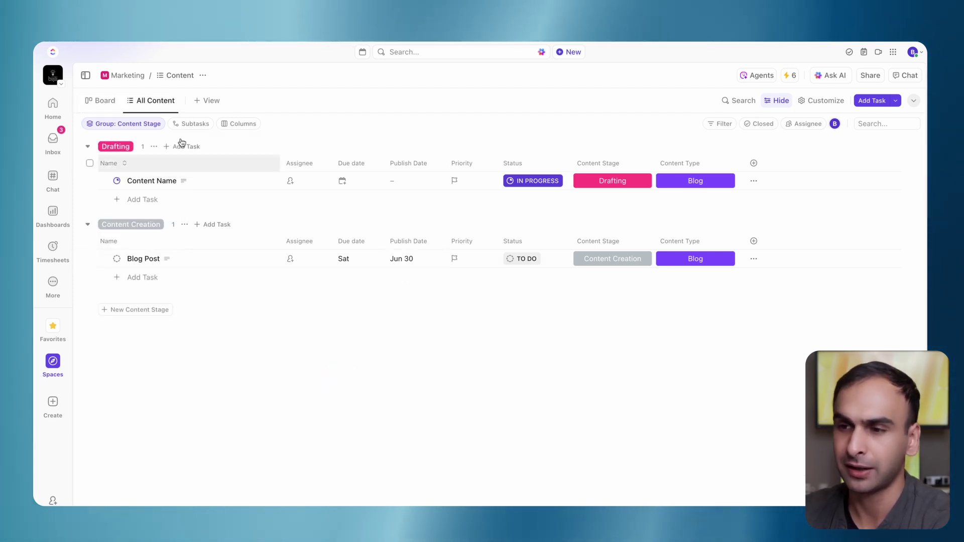
Step: Protect the All Content view's layout without adding a message
{"action": "right_click", "coordinate": [163, 107]}
{"action": "right_click", "coordinate": [154, 100]}
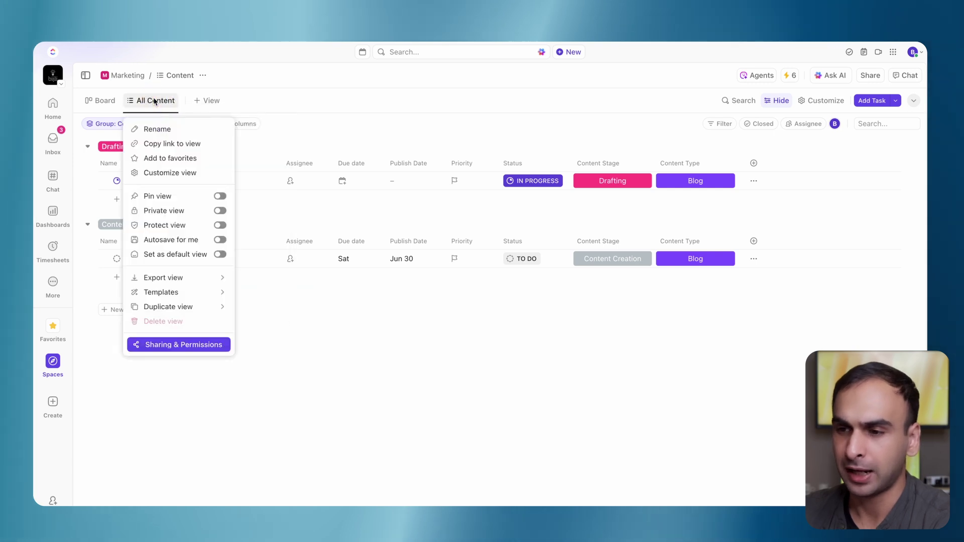
{"action": "left_click", "coordinate": [219, 225]}
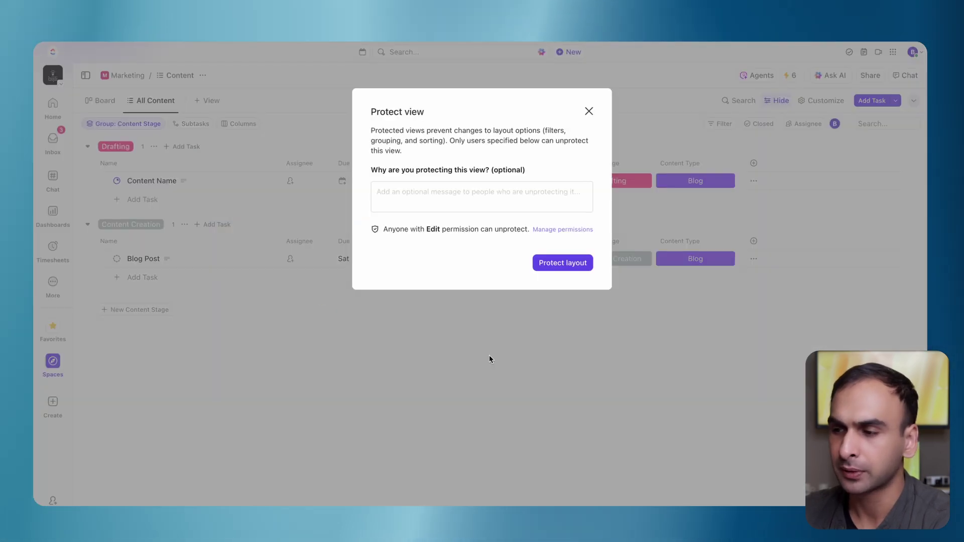
{"action": "left_click", "coordinate": [556, 265]}
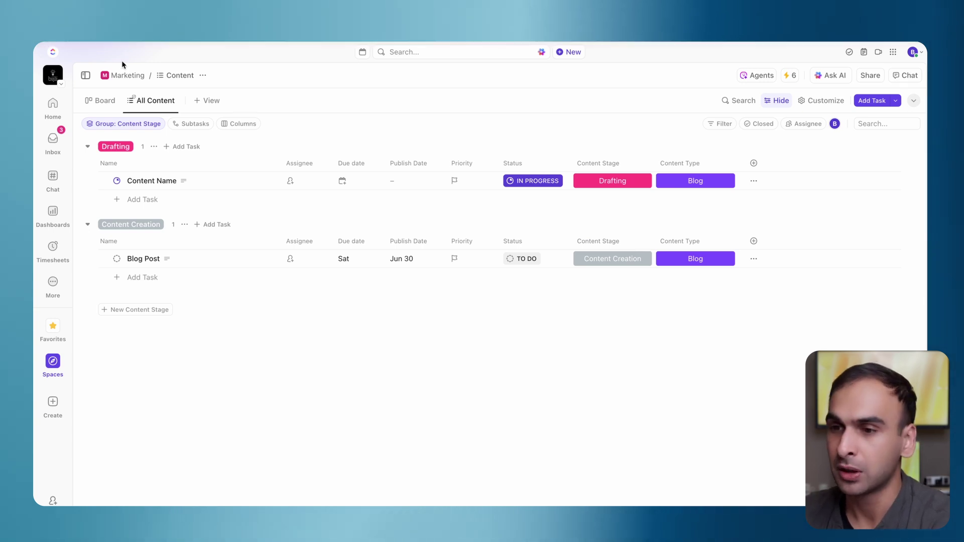
Step: Duplicate the All Content view as another List view
{"action": "right_click", "coordinate": [166, 103]}
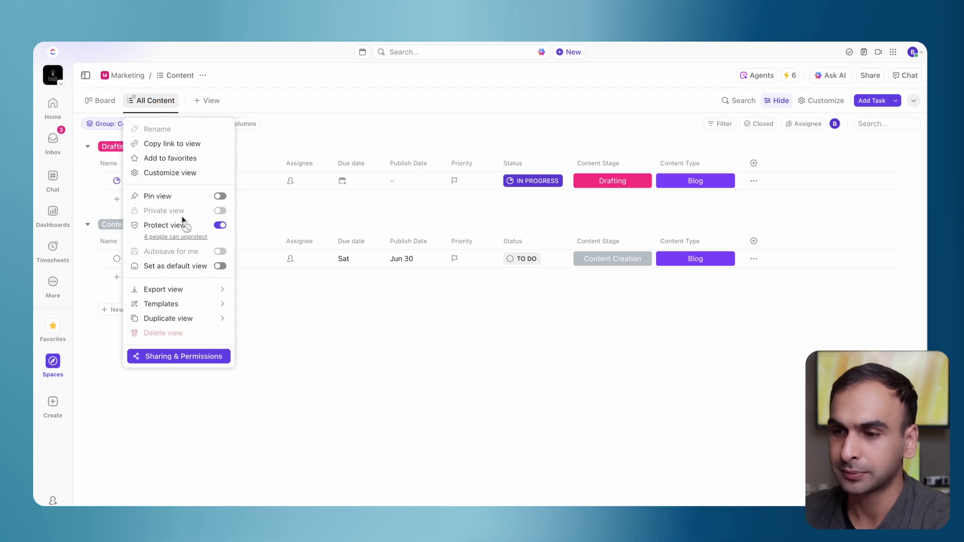
{"action": "mouse_move", "coordinate": [182, 318]}
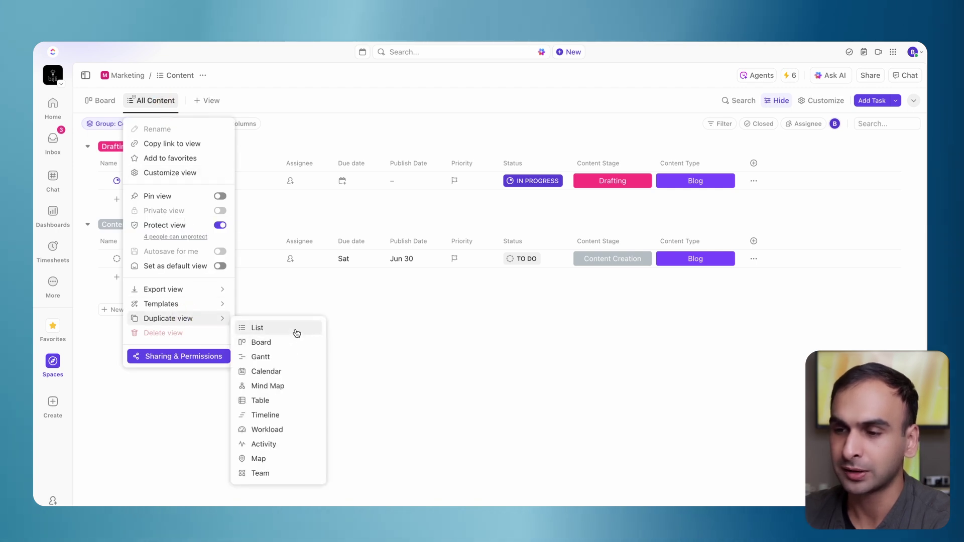
{"action": "left_click", "coordinate": [297, 332]}
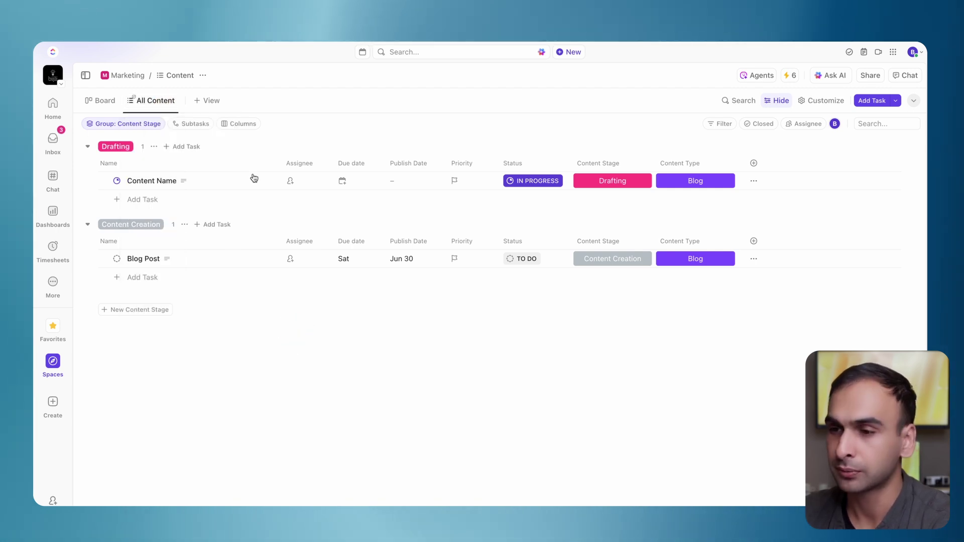
Step: Rename the duplicated All Content view as My Content Tasks
{"action": "left_click", "coordinate": [237, 104]}
{"action": "left_click", "coordinate": [242, 130]}
{"action": "key", "text": "Return"}
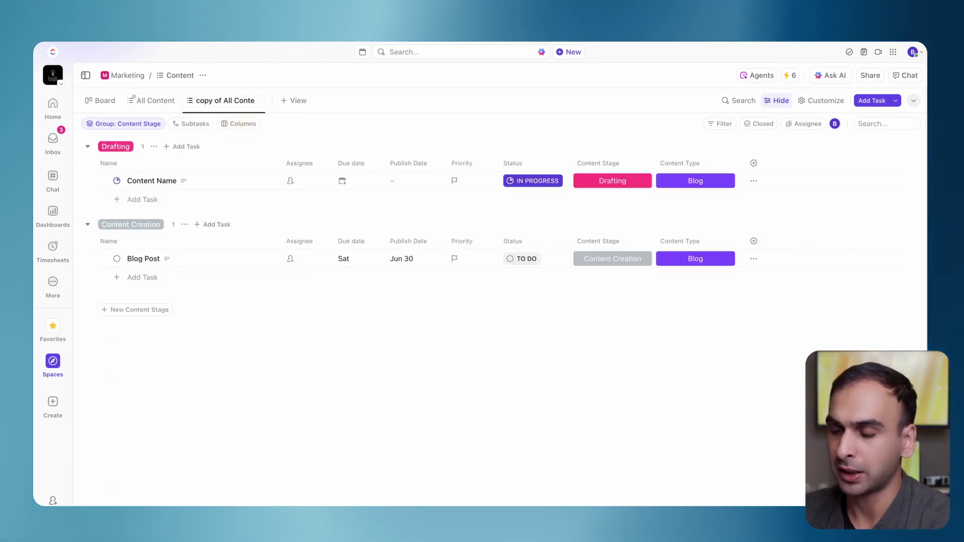
{"action": "key", "text": "ctrl+a"}
{"action": "type", "text": "My"}
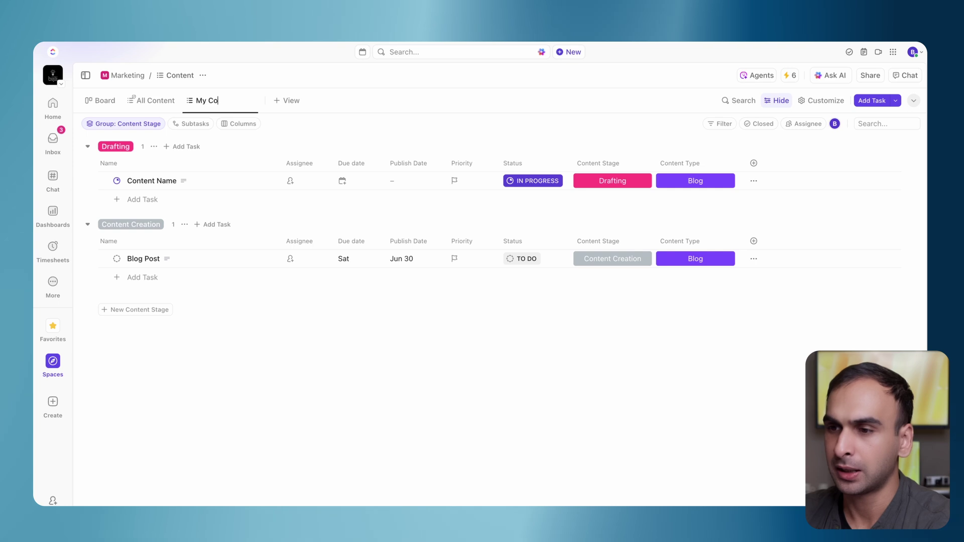
{"action": "type", "text": " Content Tasks"}
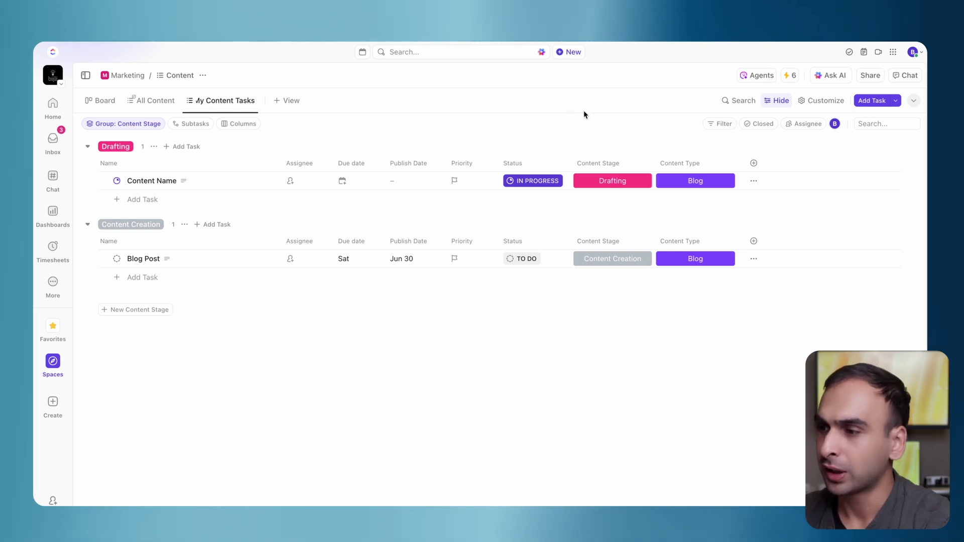
{"action": "left_click", "coordinate": [629, 123]}
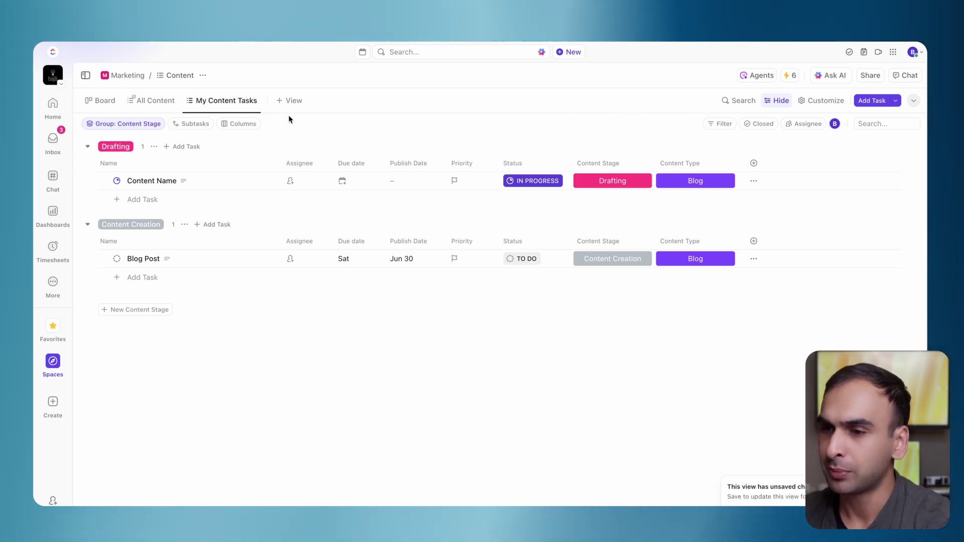
Step: Filter the My Content Tasks view to tasks whose Assignee is Me Mode
{"action": "left_click", "coordinate": [718, 124]}
{"action": "type", "text": "sasi"}
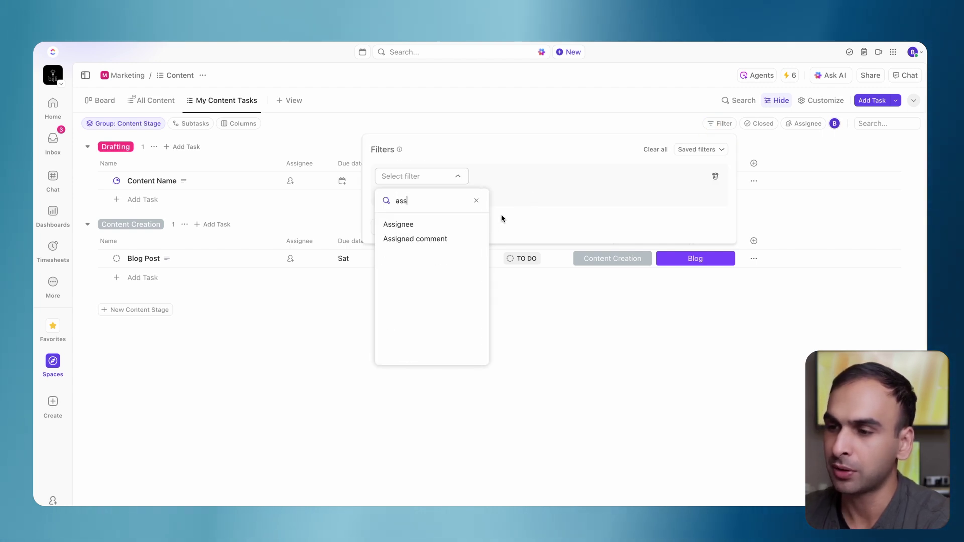
{"action": "left_click", "coordinate": [433, 225]}
{"action": "left_click", "coordinate": [584, 179]}
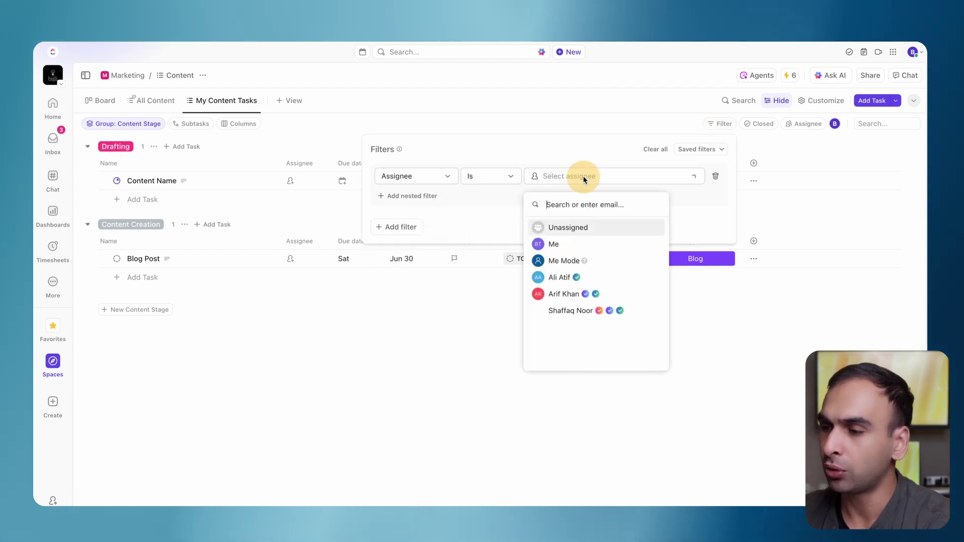
{"action": "left_click", "coordinate": [543, 262]}
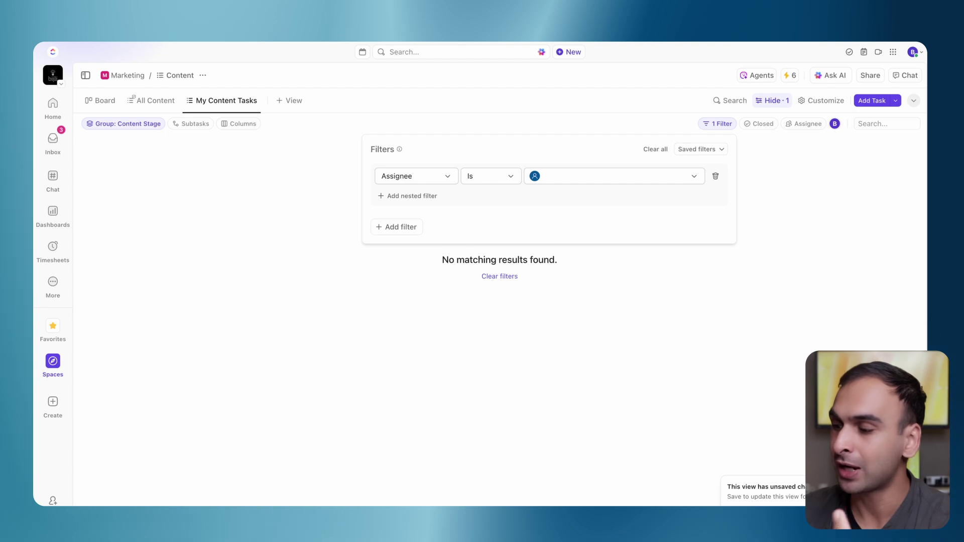
{"action": "key", "text": "Escape"}
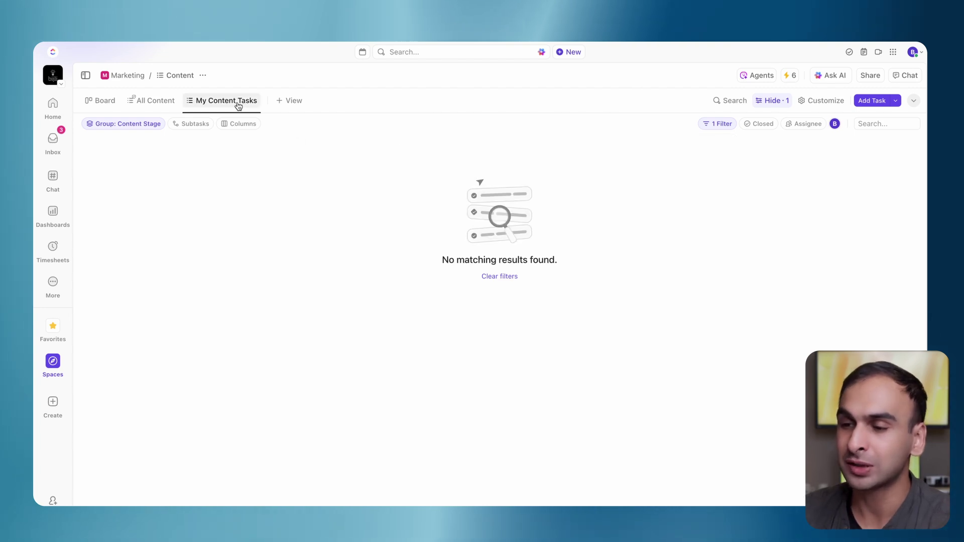
Step: Protect the My Content Tasks view's layout without adding a message
{"action": "left_click", "coordinate": [237, 104]}
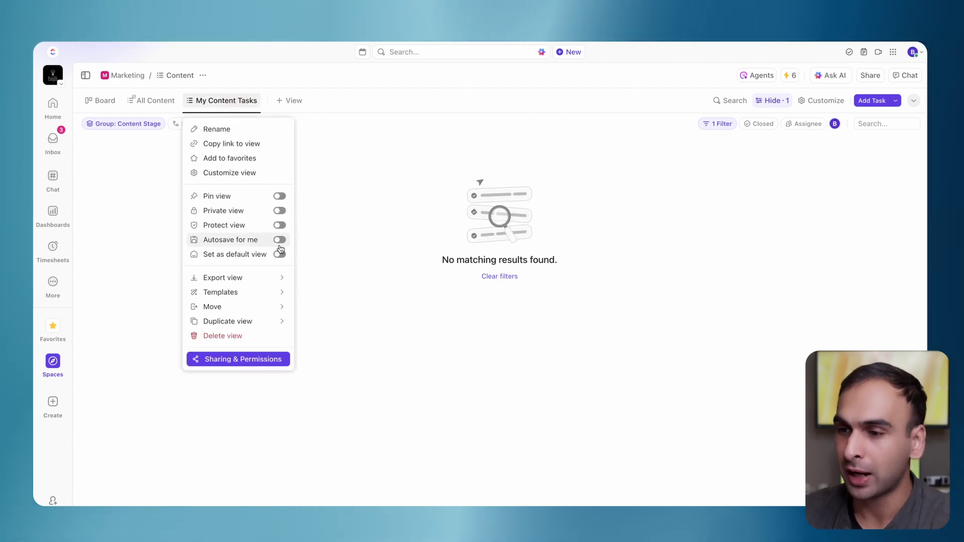
{"action": "left_click", "coordinate": [281, 224]}
{"action": "left_click", "coordinate": [540, 269]}
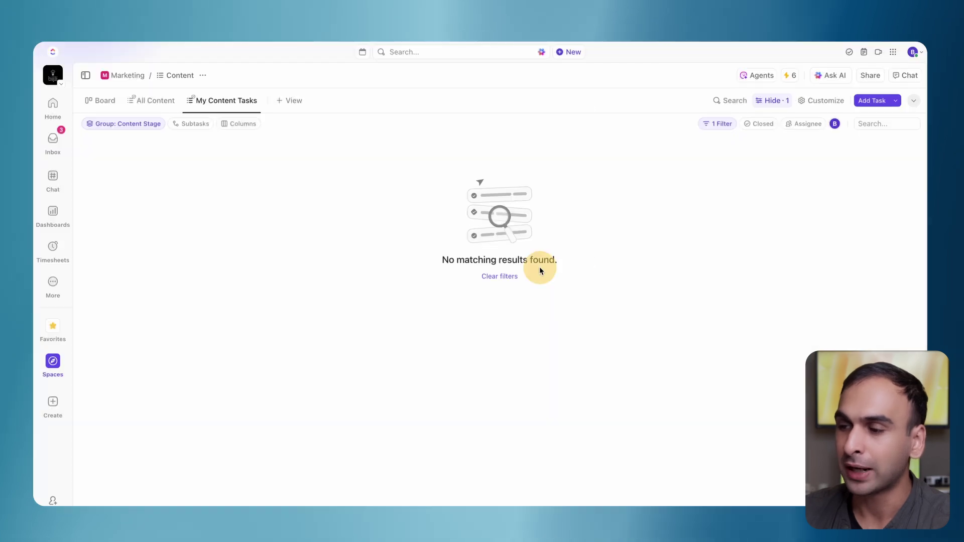
Step: Assign the Content Name task to yourself from All Content and check it in the My Content Tasks view
{"action": "left_click", "coordinate": [145, 100]}
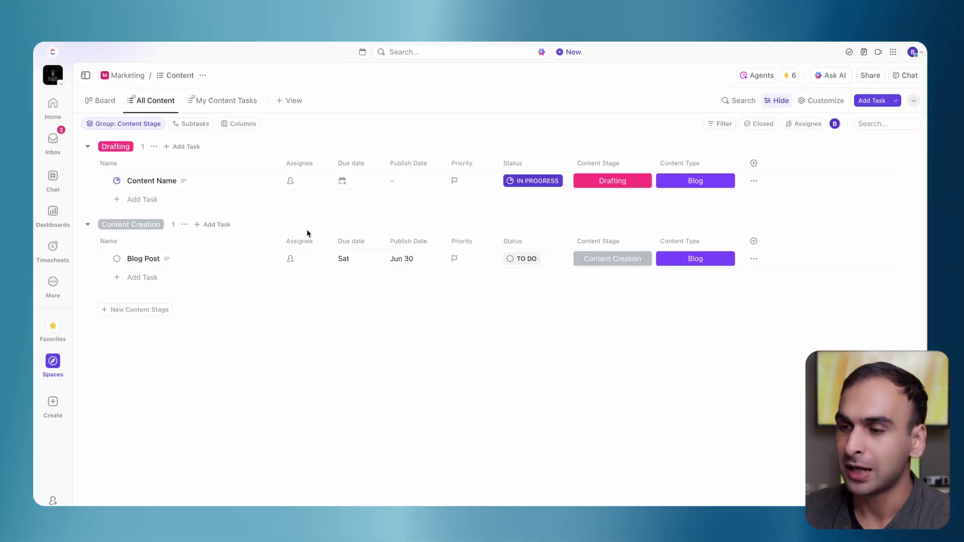
{"action": "left_click", "coordinate": [295, 181]}
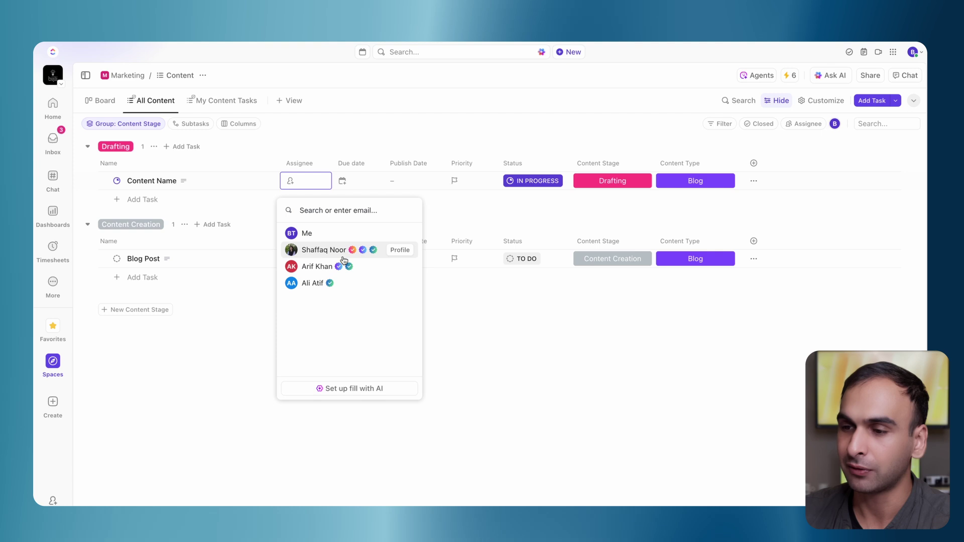
{"action": "left_click", "coordinate": [297, 233]}
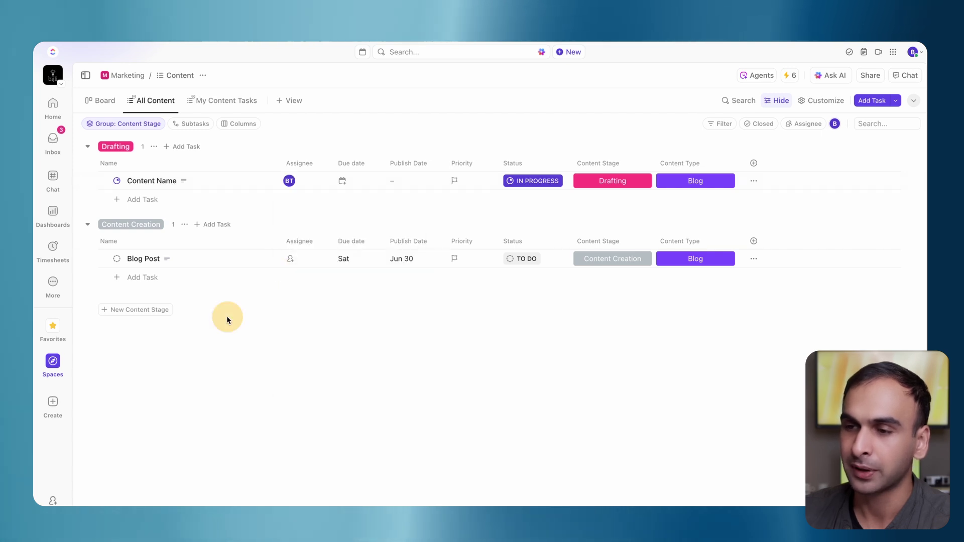
{"action": "left_click", "coordinate": [218, 100]}
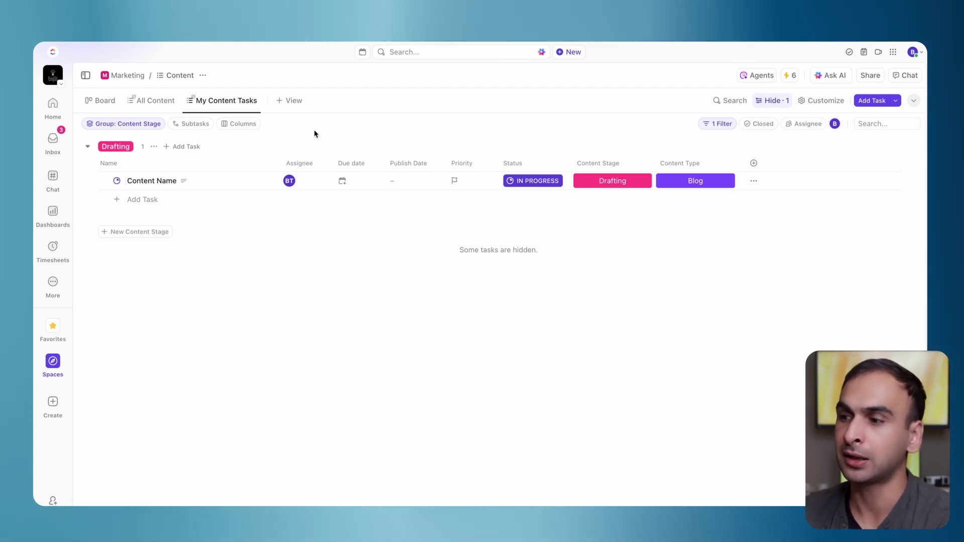
Step: Examine the Content Type options on the Content Name task and in the All Content view's filter without applying any
{"action": "left_click", "coordinate": [711, 182]}
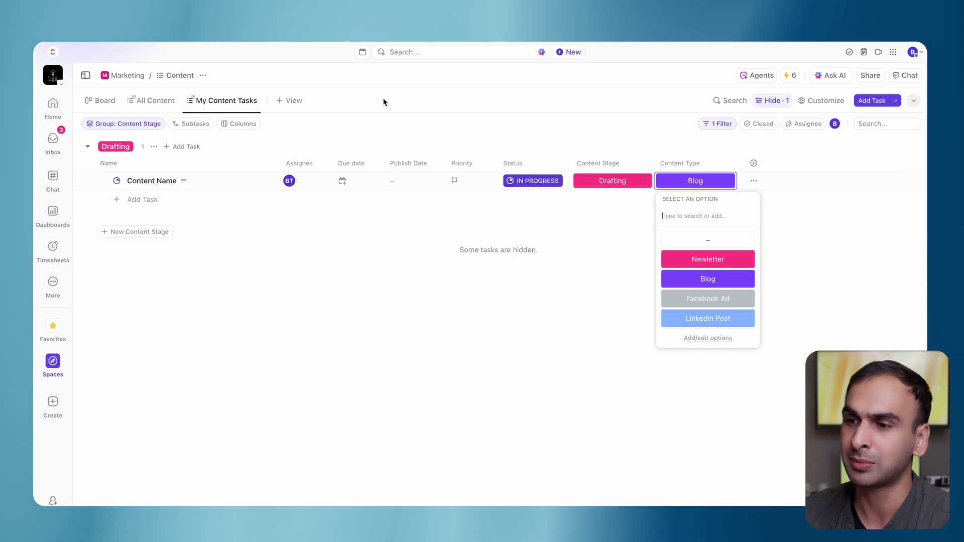
{"action": "left_click", "coordinate": [356, 133]}
{"action": "left_click", "coordinate": [175, 103]}
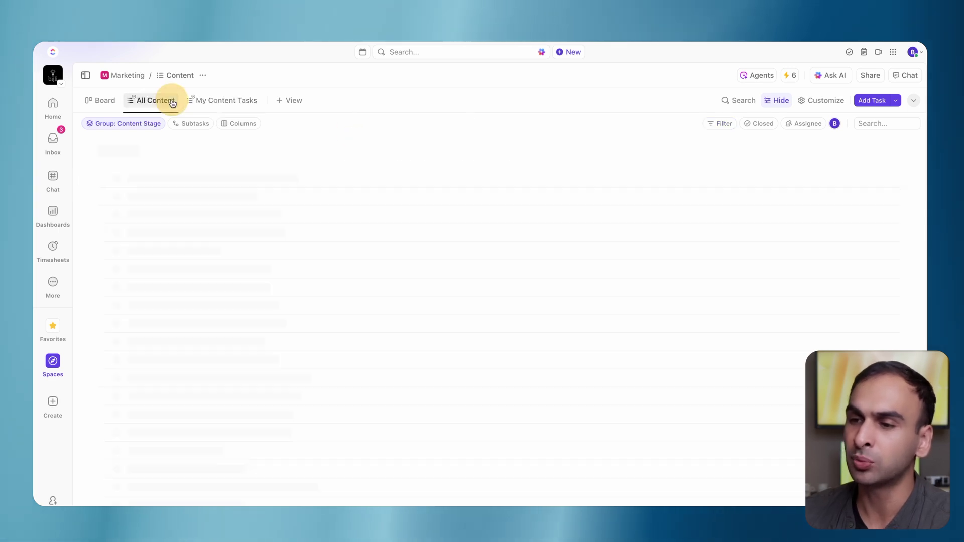
{"action": "left_click", "coordinate": [718, 125]}
{"action": "type", "text": "cont"}
{"action": "left_click", "coordinate": [427, 239]}
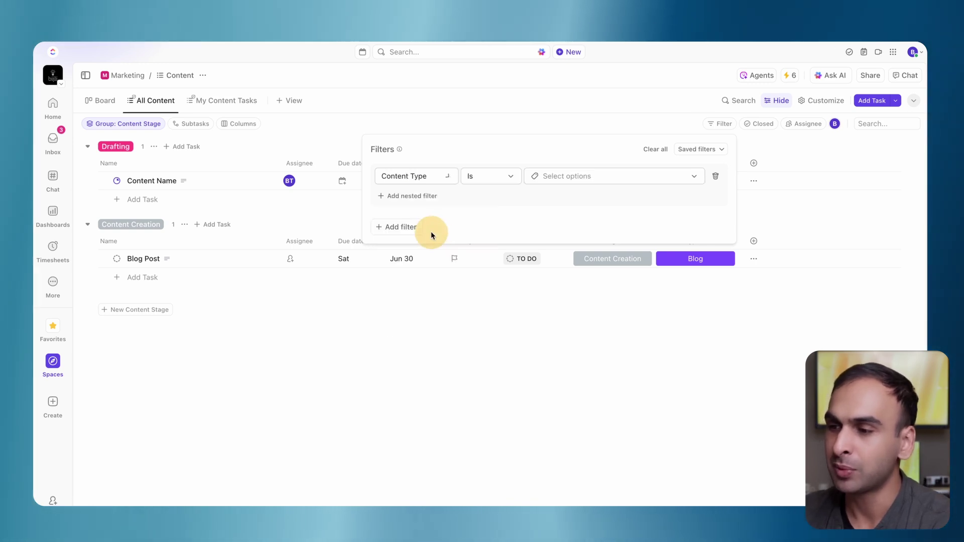
{"action": "left_click", "coordinate": [555, 177]}
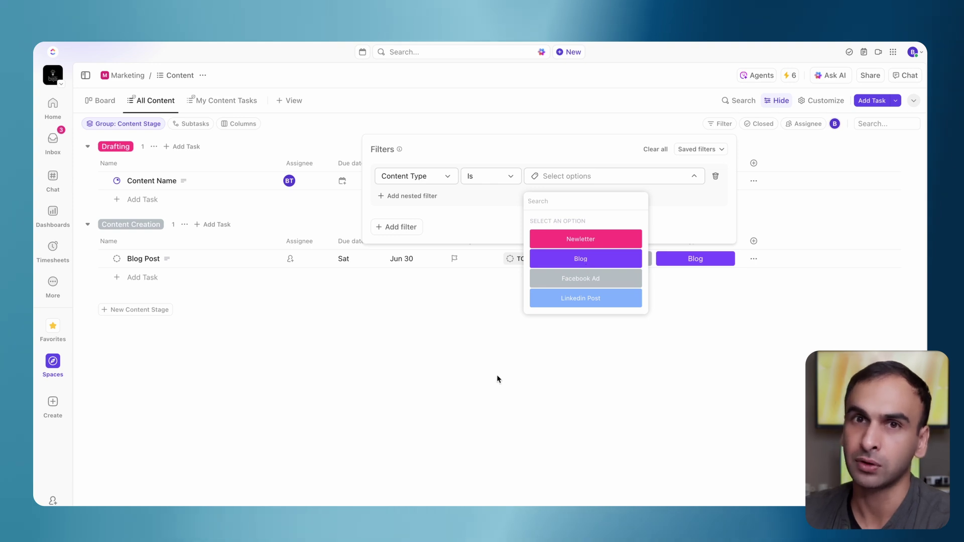
{"action": "left_click", "coordinate": [476, 392]}
{"action": "left_click", "coordinate": [476, 392]}
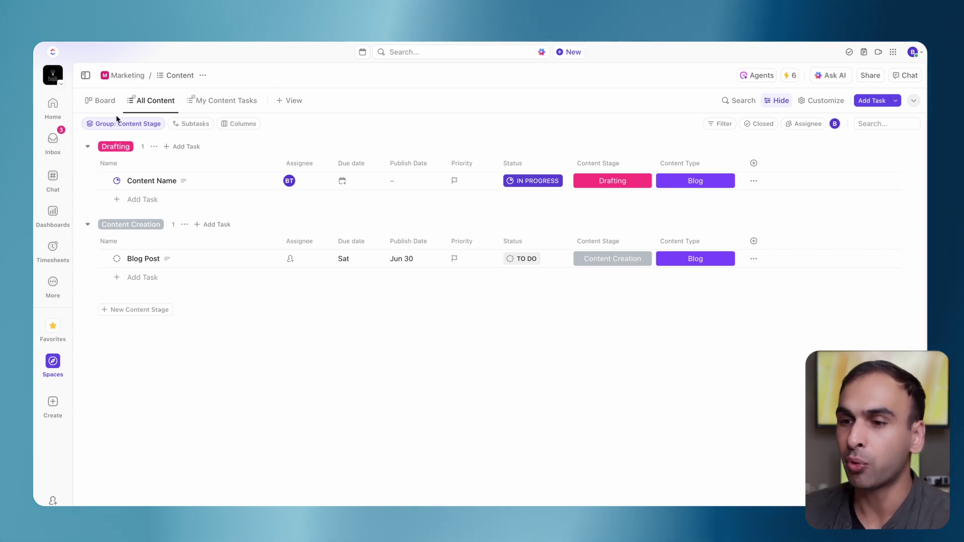
Step: Group the Board view's tasks by Content Stage
{"action": "left_click", "coordinate": [104, 103]}
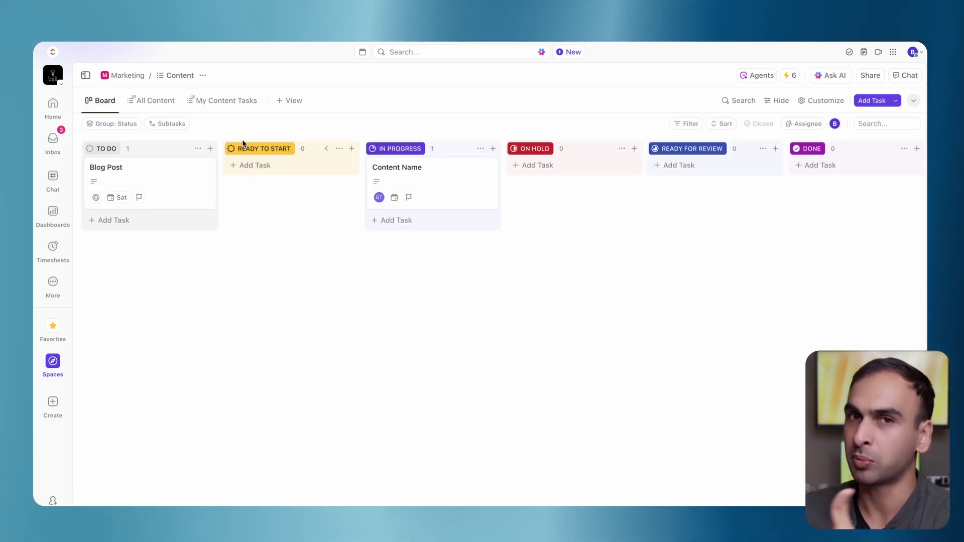
{"action": "left_click", "coordinate": [117, 124]}
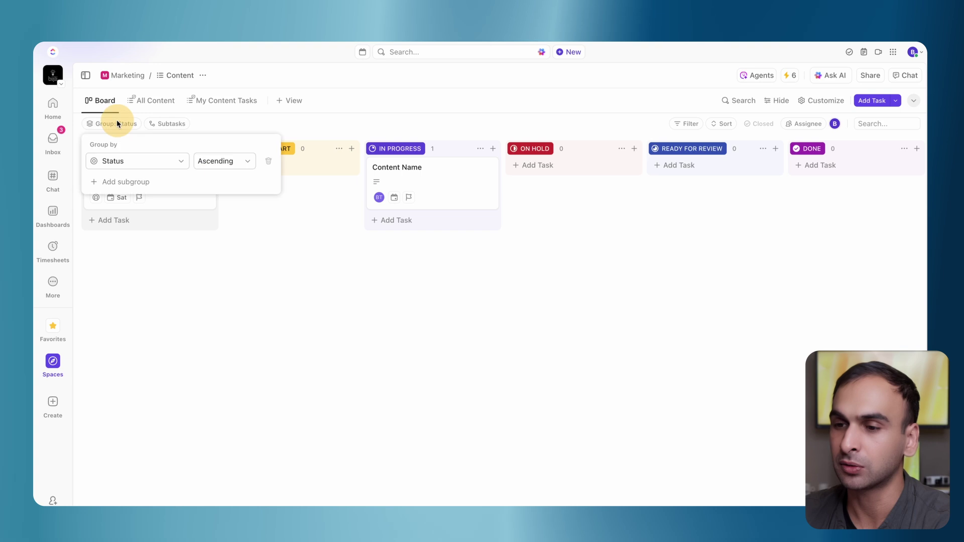
{"action": "left_click", "coordinate": [148, 155]}
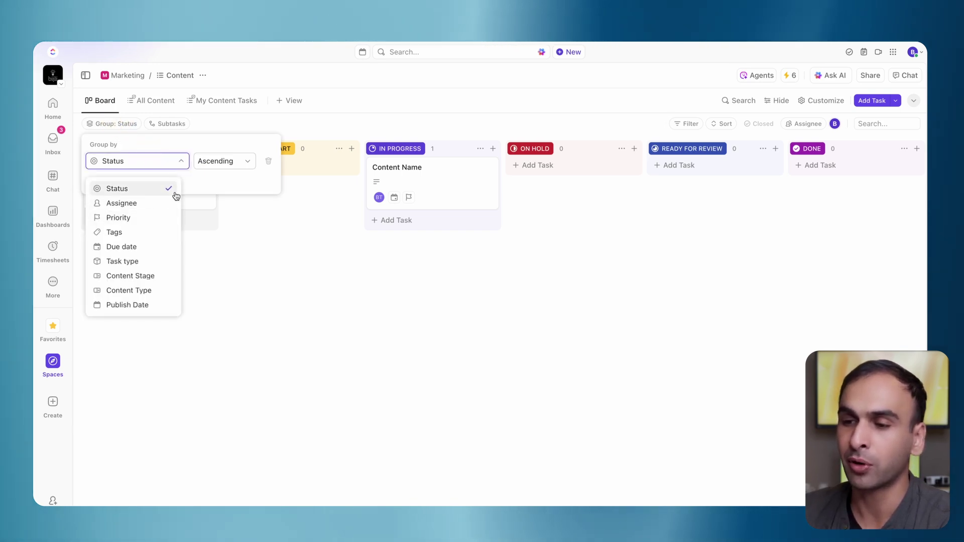
{"action": "left_click", "coordinate": [158, 279]}
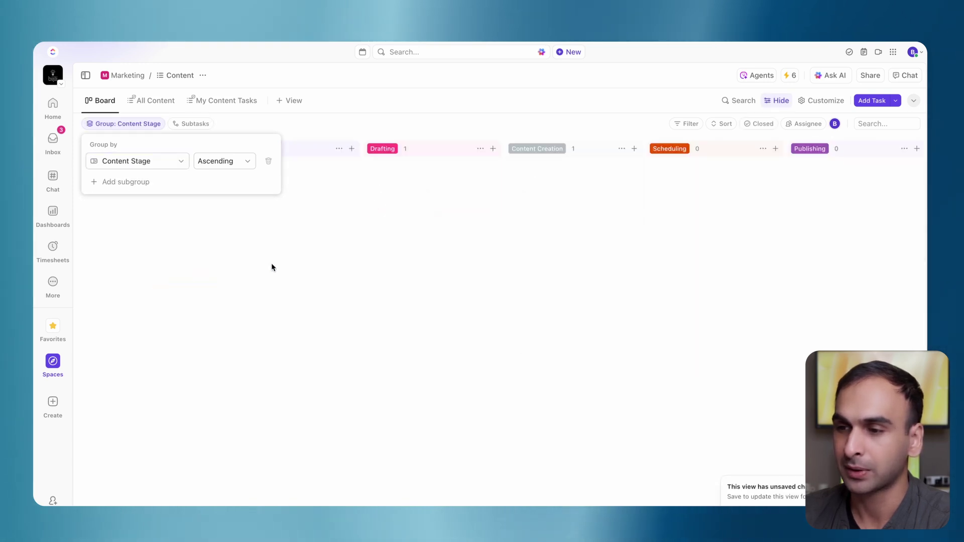
{"action": "left_click", "coordinate": [271, 268]}
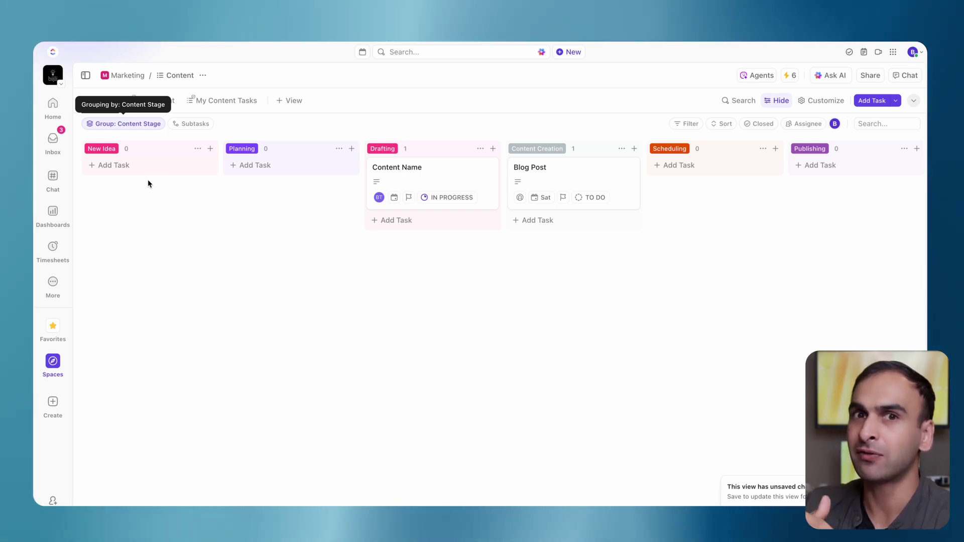
Step: Add a Status subgroup to the Board view's Content Stage grouping and look through the resulting status rows
{"action": "left_click", "coordinate": [129, 124]}
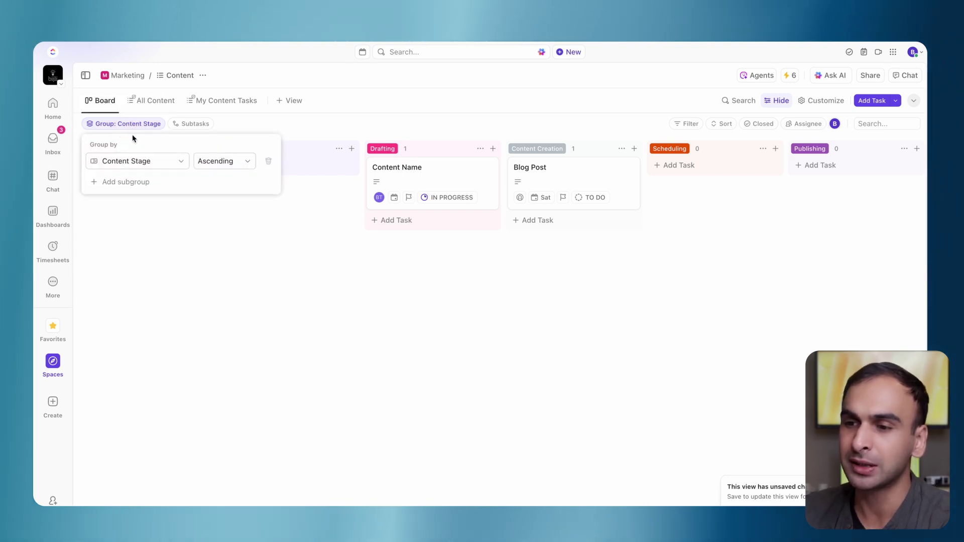
{"action": "left_click", "coordinate": [140, 188]}
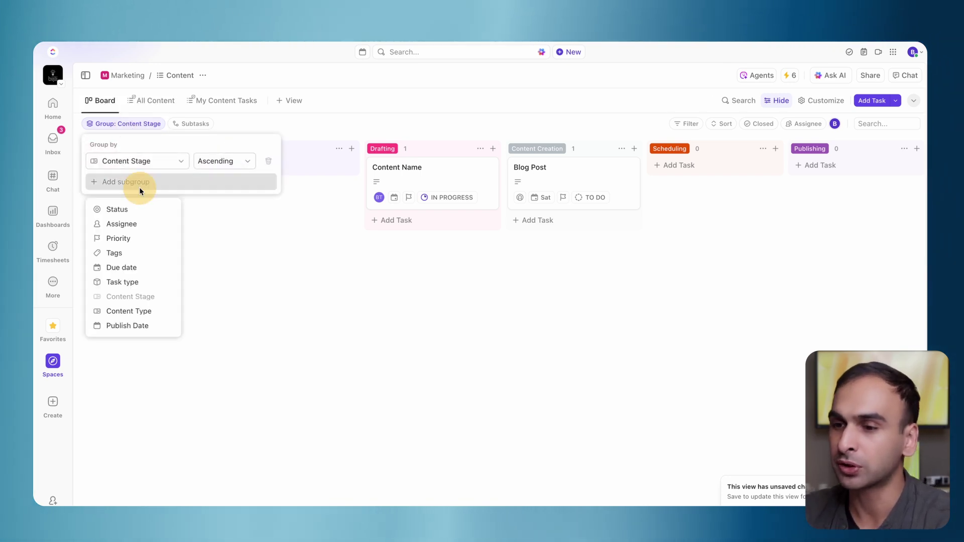
{"action": "left_click", "coordinate": [144, 216]}
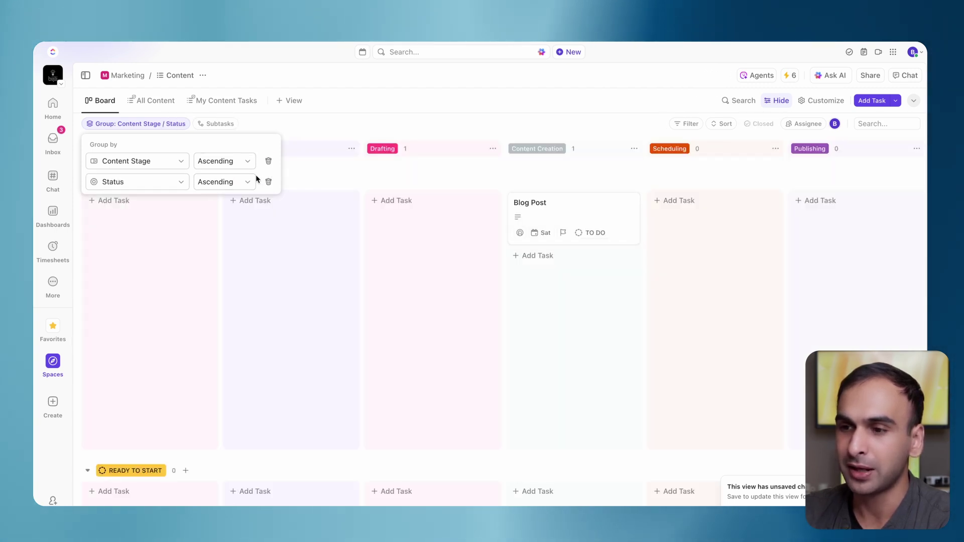
{"action": "left_click", "coordinate": [333, 179]}
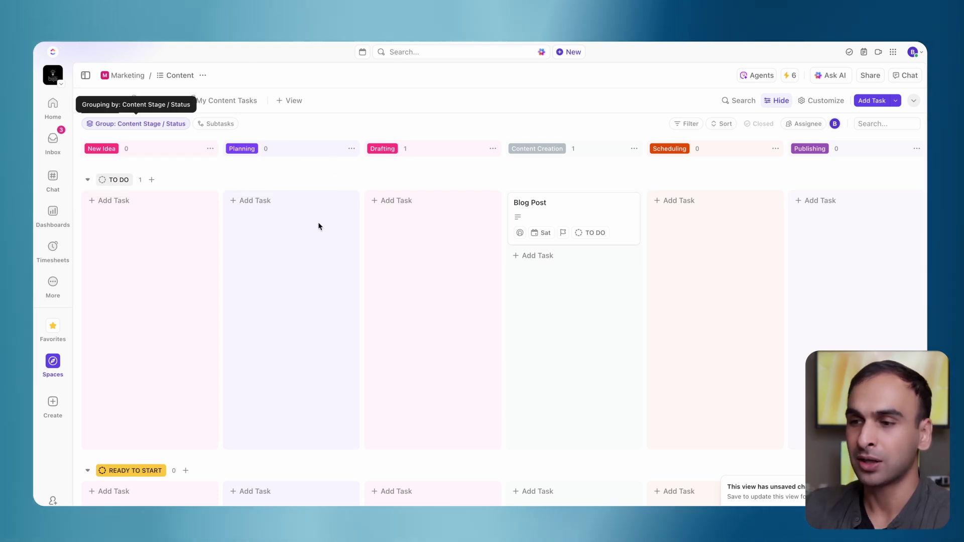
{"action": "scroll", "coordinate": [367, 303], "scroll_direction": "down", "scroll_amount": 6}
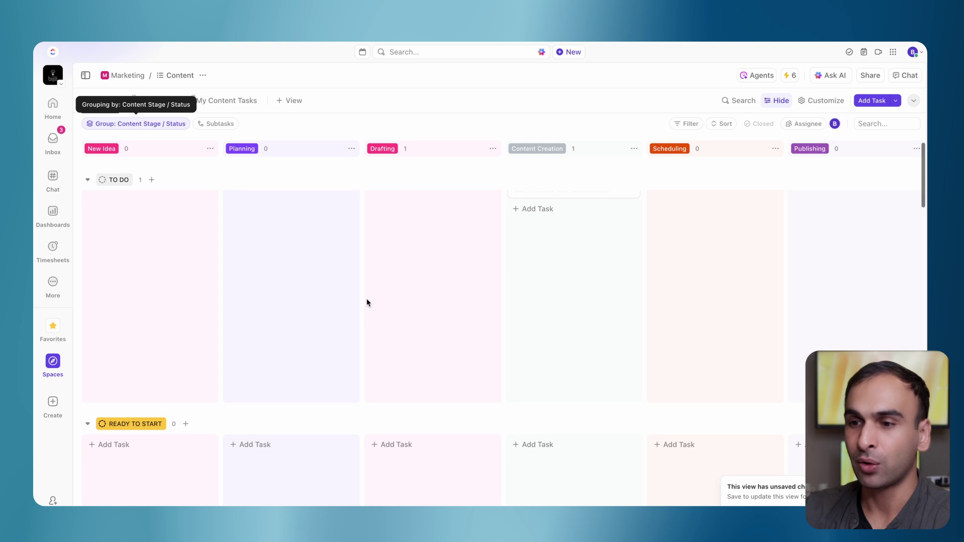
{"action": "scroll", "coordinate": [367, 303], "scroll_direction": "down", "scroll_amount": 8}
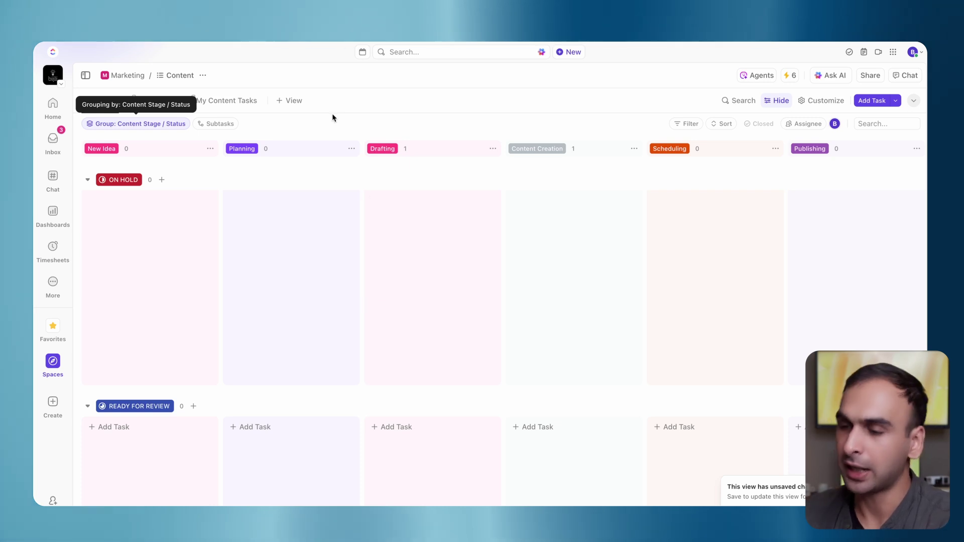
Step: Add a Calendar view to the Content list
{"action": "left_click", "coordinate": [293, 100]}
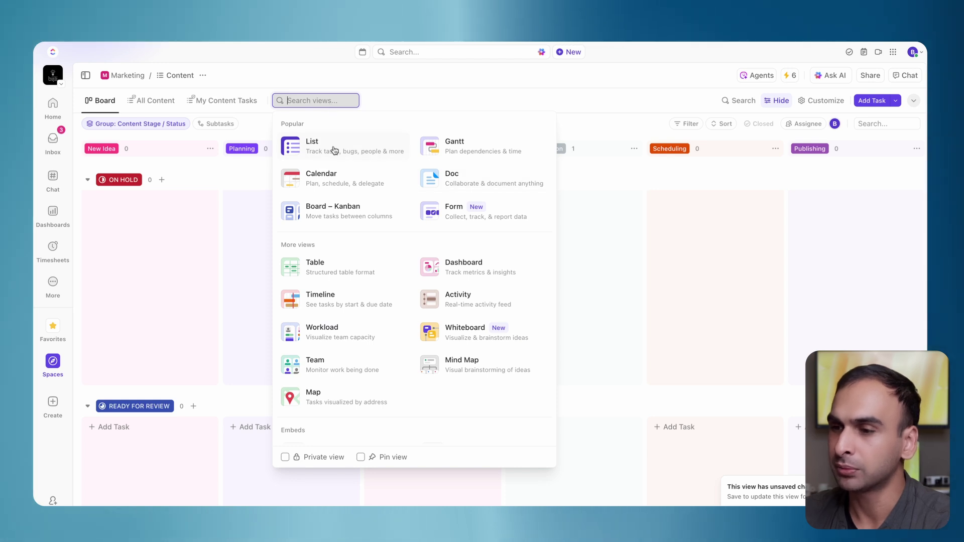
{"action": "left_click", "coordinate": [334, 173]}
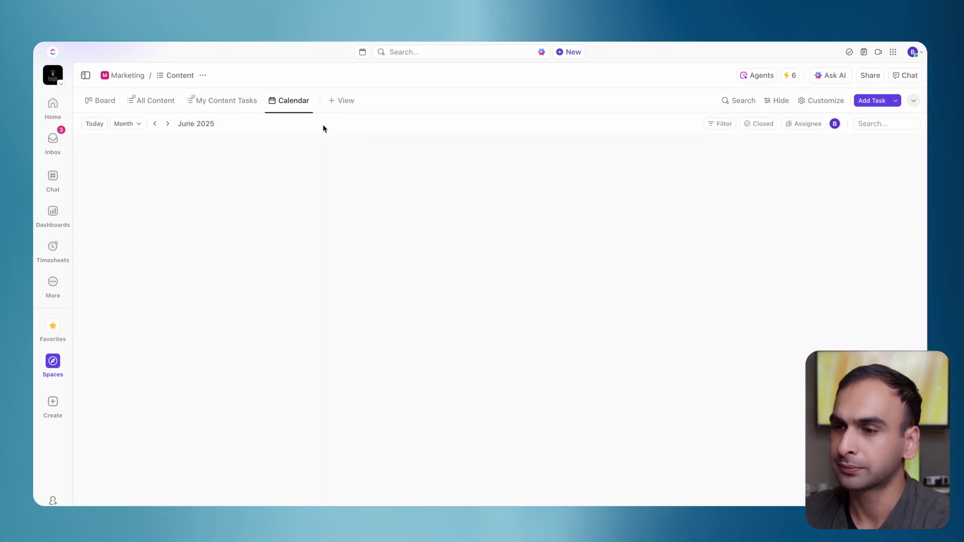
Step: Rename the new Calendar view as Content Calendar
{"action": "left_click", "coordinate": [301, 108]}
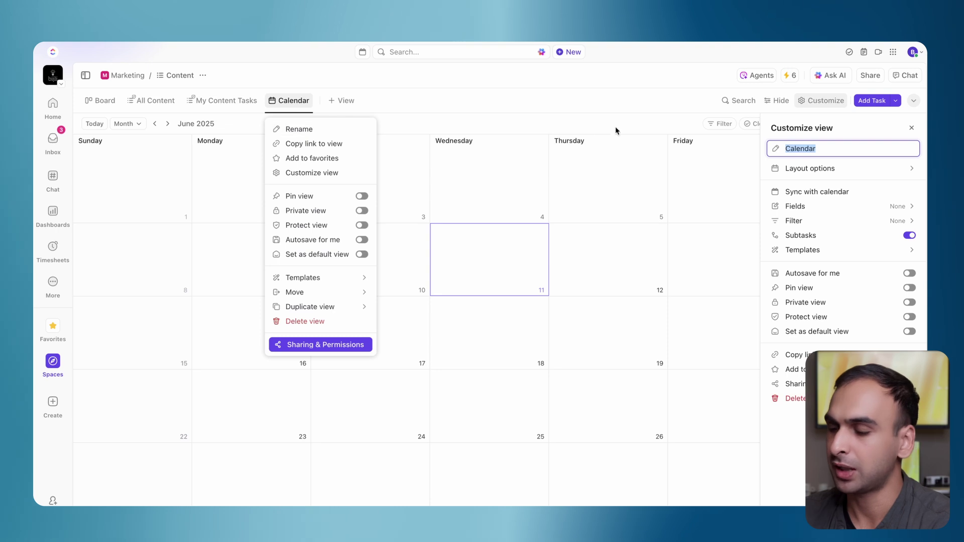
{"action": "type", "text": "Content Calendar"}
{"action": "key", "text": "Return"}
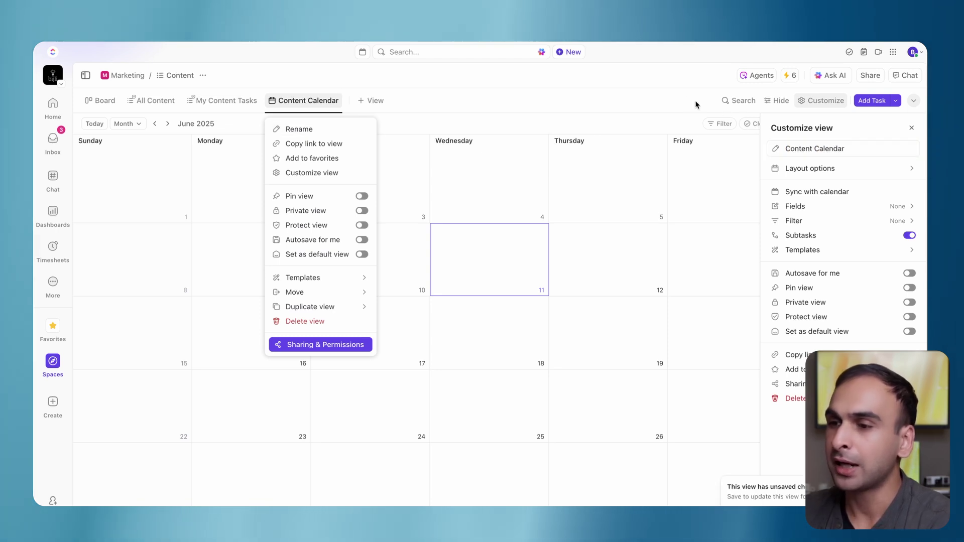
{"action": "left_click", "coordinate": [627, 111]}
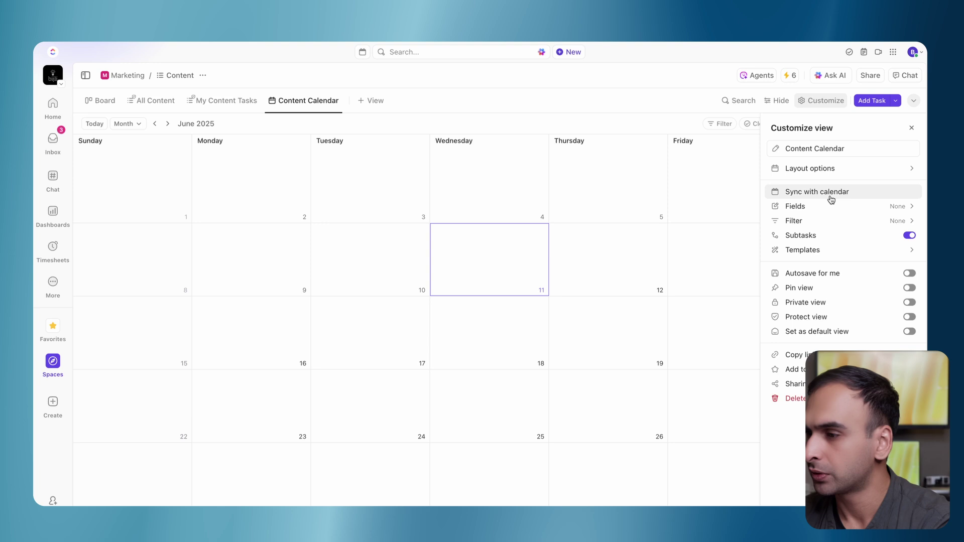
Step: Set the Content Calendar's task dates to show Publish Date instead of Start & due date
{"action": "left_click", "coordinate": [826, 170]}
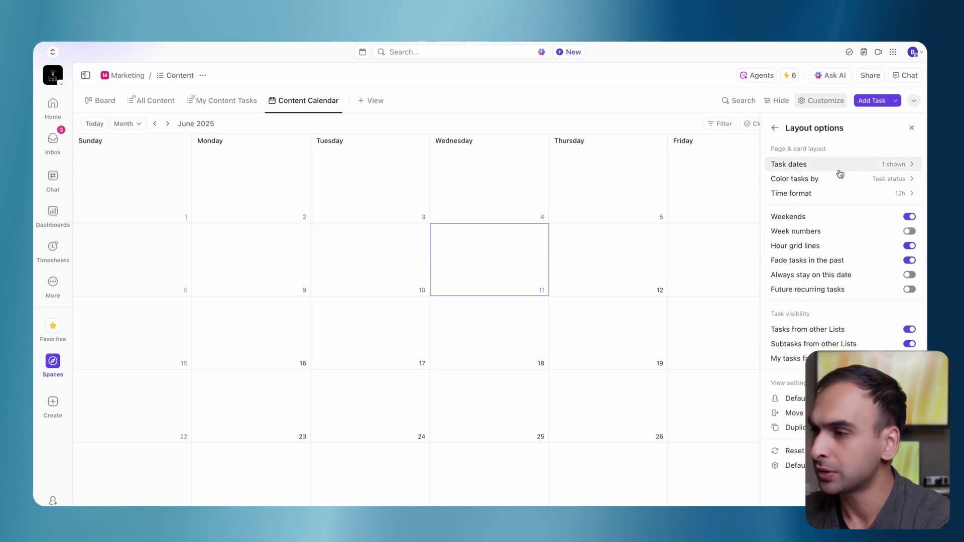
{"action": "left_click", "coordinate": [816, 166]}
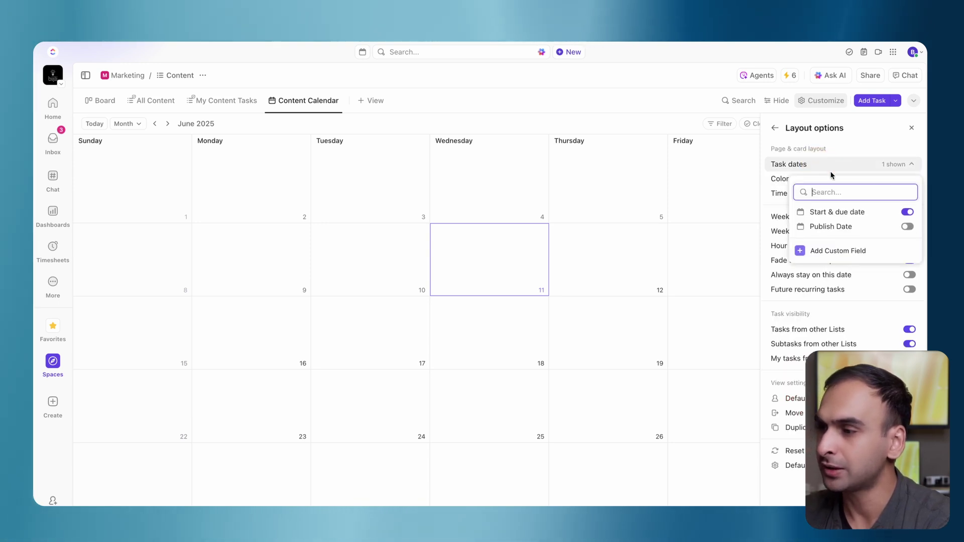
{"action": "left_click", "coordinate": [908, 227]}
{"action": "left_click", "coordinate": [907, 212]}
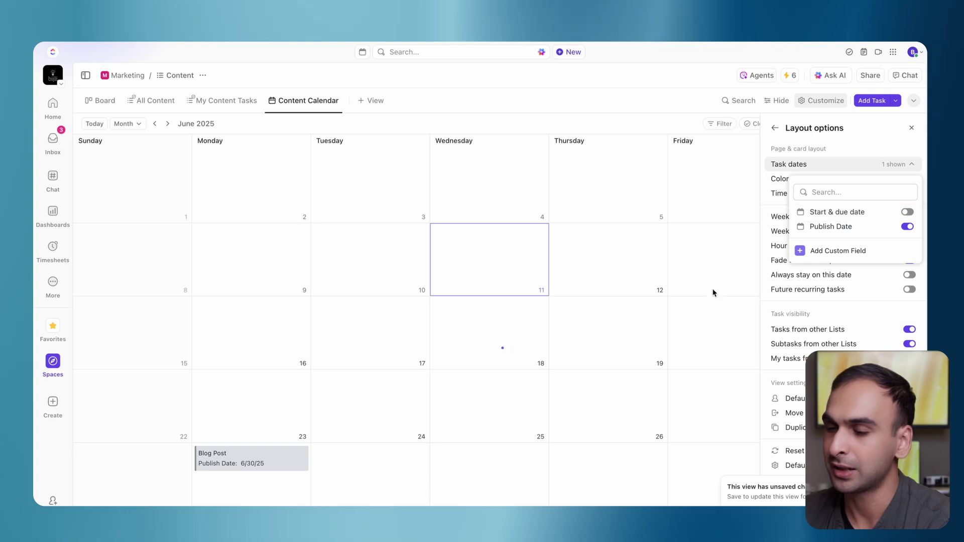
{"action": "left_click", "coordinate": [641, 104]}
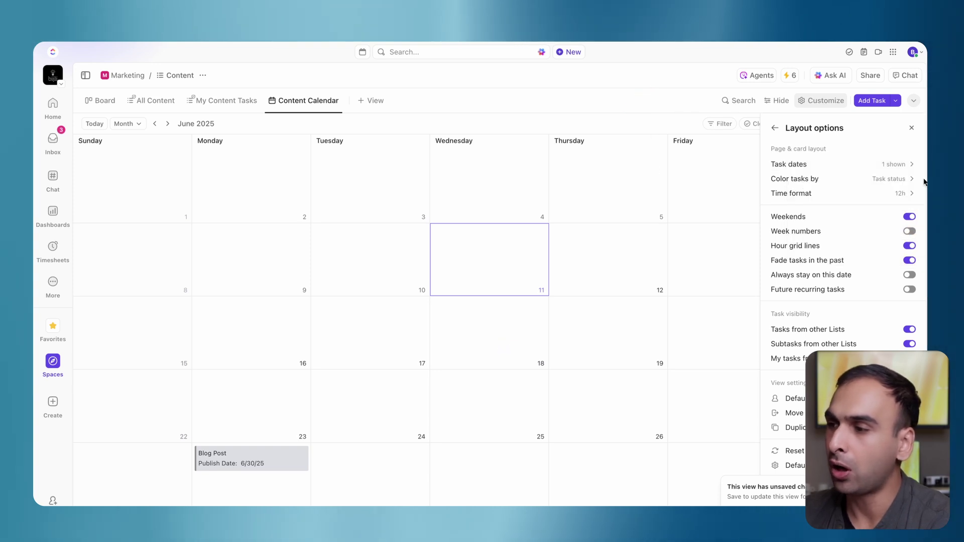
{"action": "left_click", "coordinate": [912, 128]}
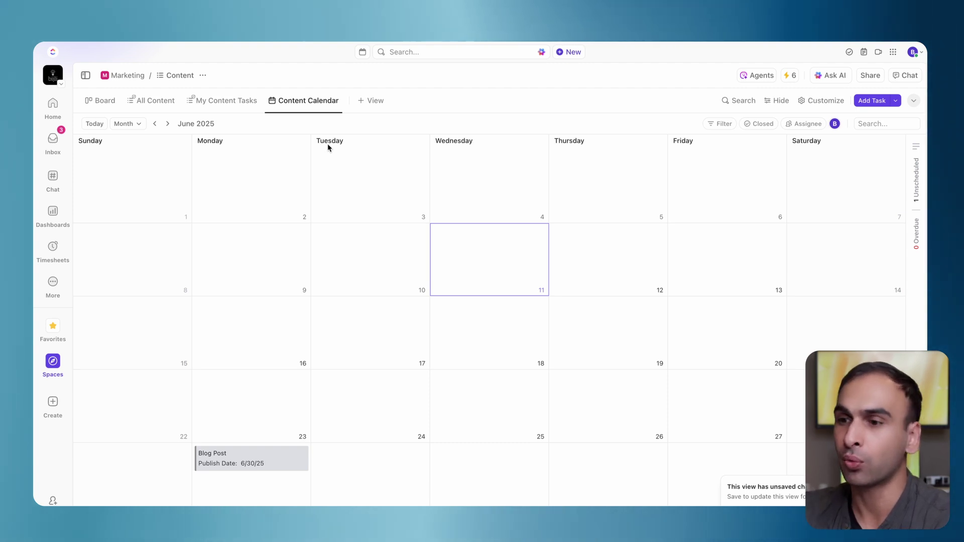
Step: In the All Content view, add tasks named Content Task, Newsletter and Tiktok
{"action": "left_click", "coordinate": [159, 100]}
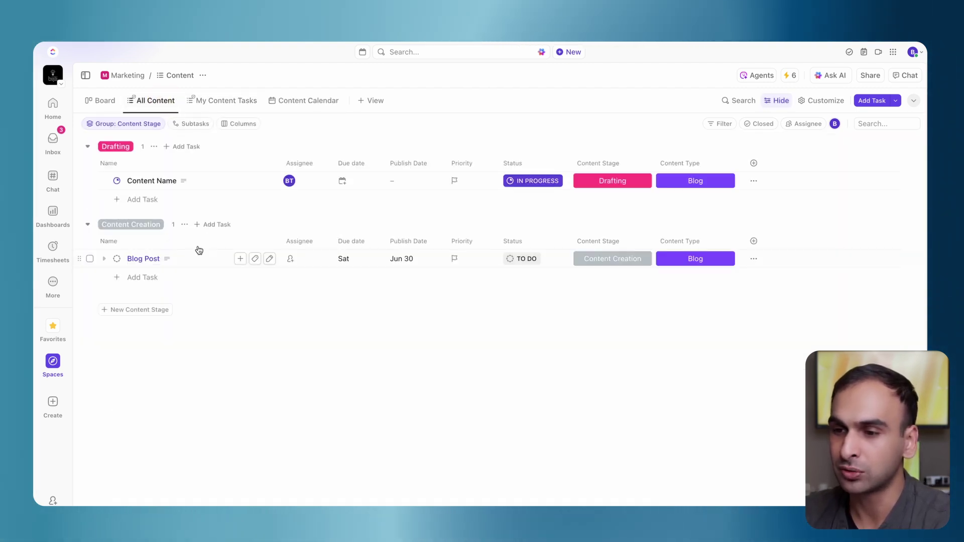
{"action": "left_click", "coordinate": [145, 279]}
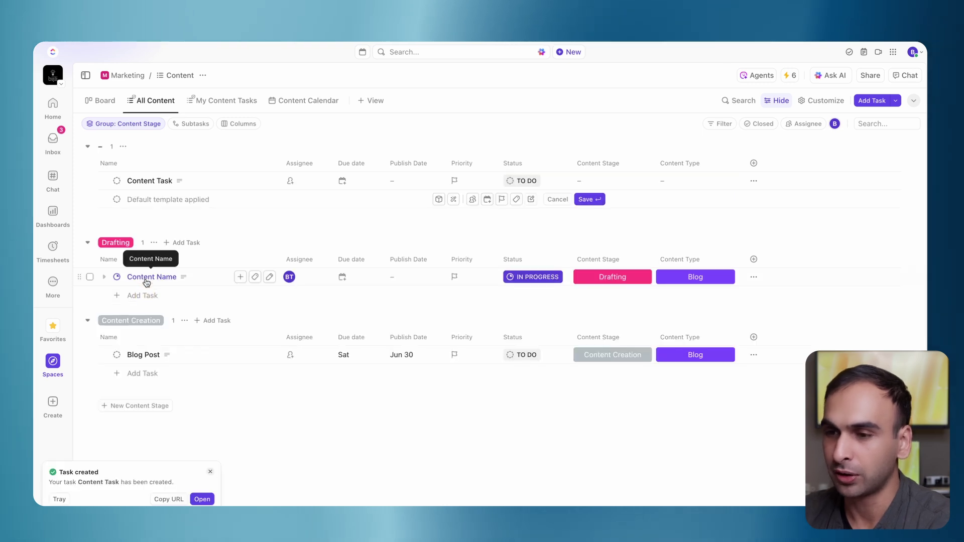
{"action": "type", "text": "N"}
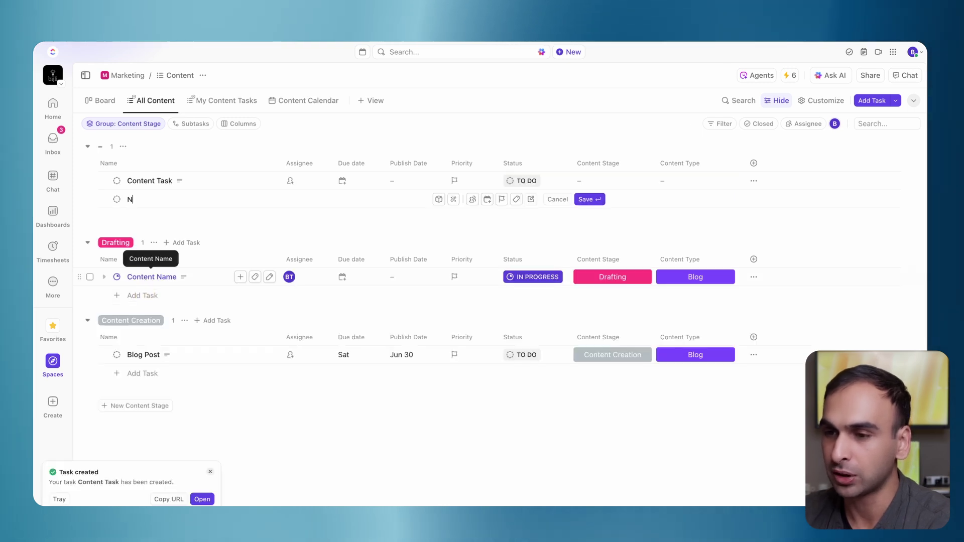
{"action": "type", "text": "ewslee"}
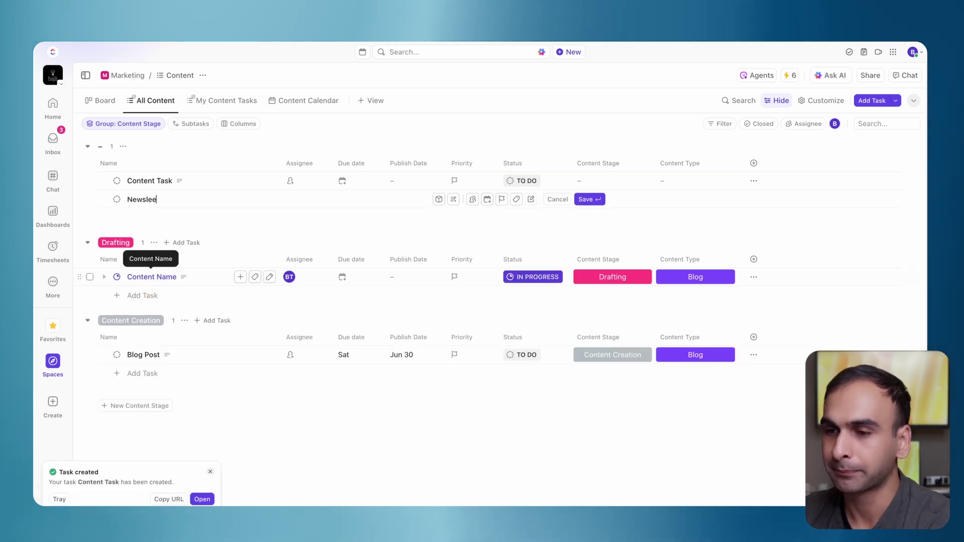
{"action": "key", "text": "BackSpace"}
{"action": "type", "text": "tter"}
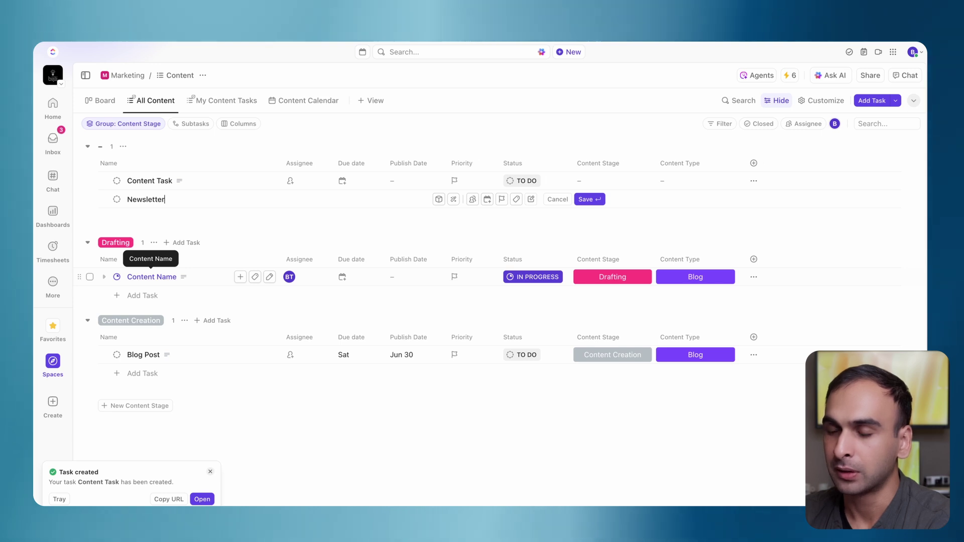
{"action": "key", "text": "Return"}
{"action": "type", "text": "Tiktok"}
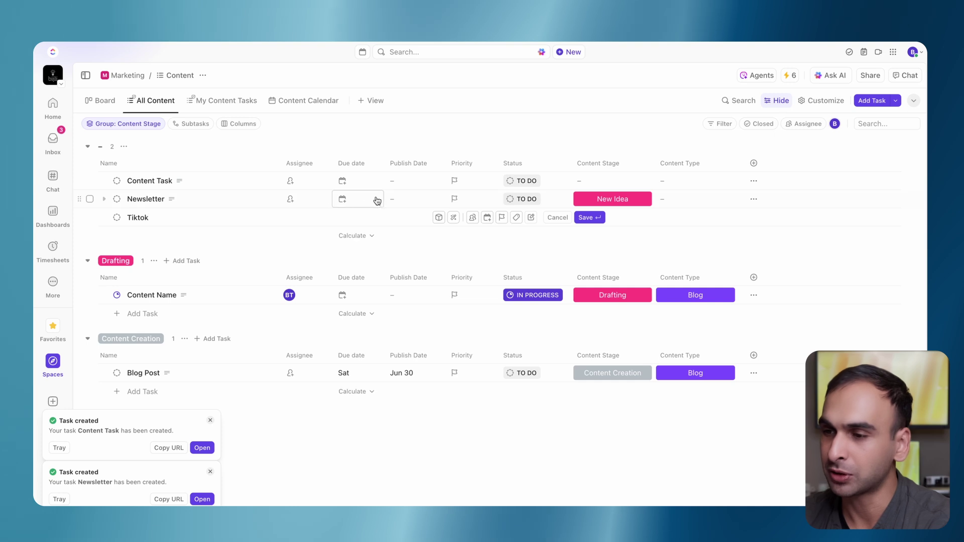
Step: Set the publish dates to Jun 18 for Content Task, Jun 20 for Newsletter, Jun 28 for Tiktok and Jun 26 for Content Name
{"action": "left_click", "coordinate": [394, 199]}
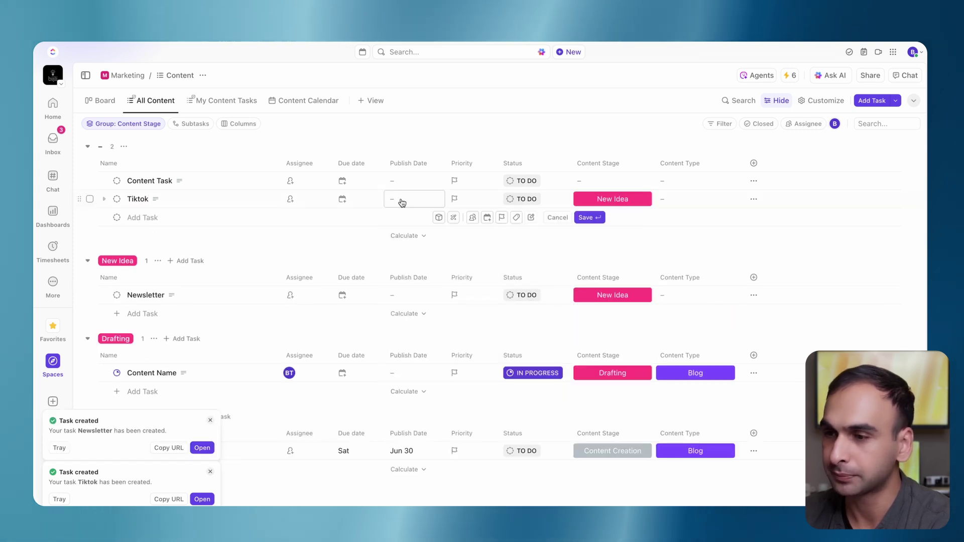
{"action": "left_click", "coordinate": [403, 187]}
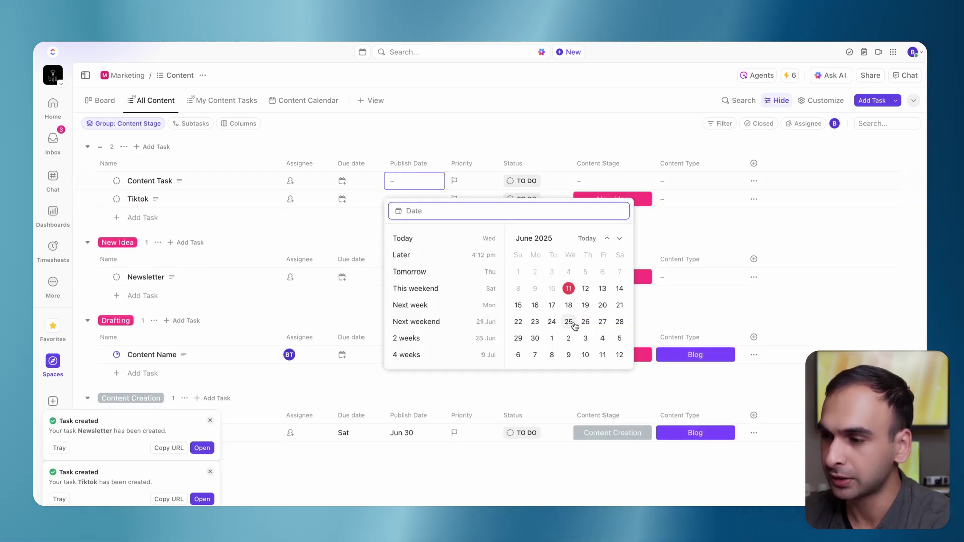
{"action": "left_click", "coordinate": [568, 305]}
{"action": "left_click", "coordinate": [390, 211]}
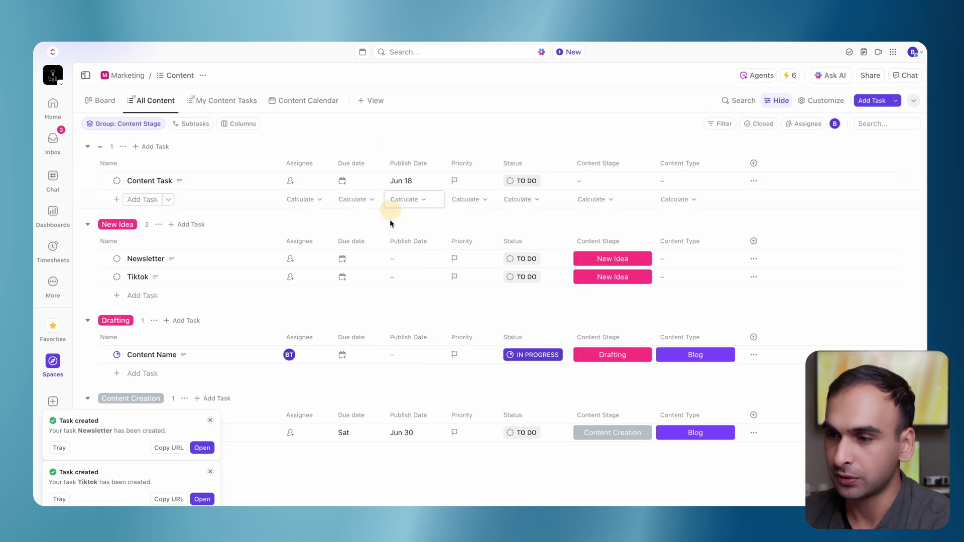
{"action": "left_click", "coordinate": [407, 258]}
{"action": "left_click", "coordinate": [603, 383]}
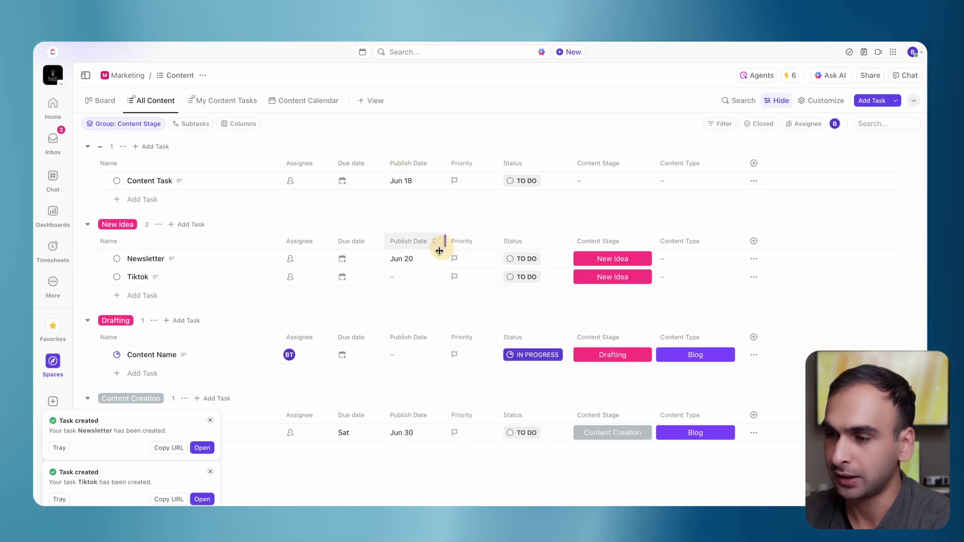
{"action": "left_click", "coordinate": [417, 276]}
{"action": "left_click", "coordinate": [621, 419]}
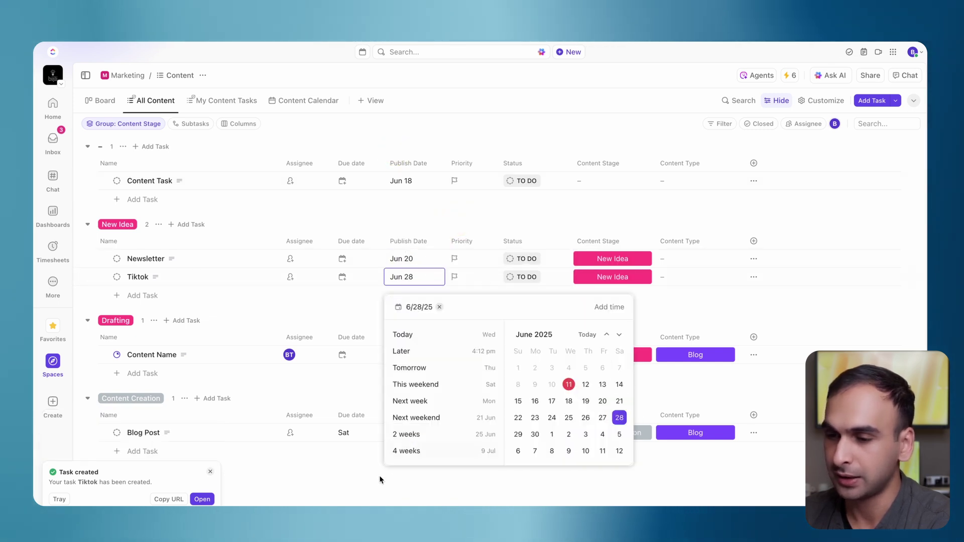
{"action": "left_click", "coordinate": [410, 355]}
{"action": "left_click", "coordinate": [585, 289]}
{"action": "left_click", "coordinate": [402, 137]}
Step: Show the Assignee and Priority fields on the Content Calendar view's task cards
{"action": "left_click", "coordinate": [311, 104]}
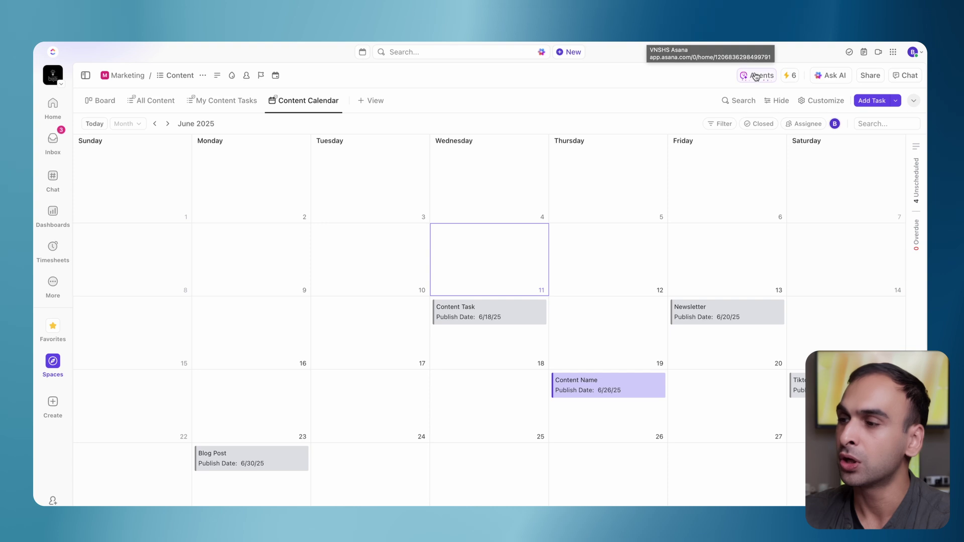
{"action": "left_click", "coordinate": [822, 100]}
{"action": "left_click", "coordinate": [836, 186]}
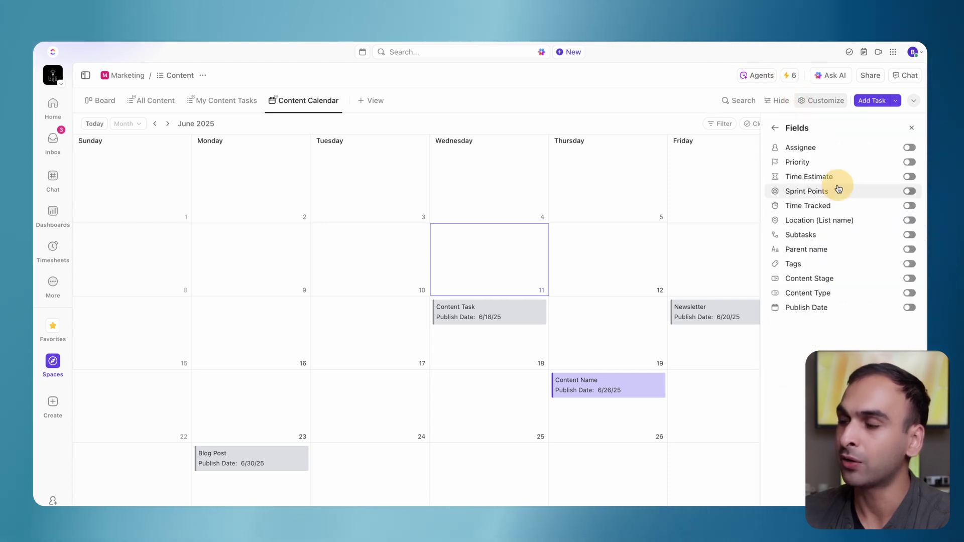
{"action": "left_click", "coordinate": [910, 149]}
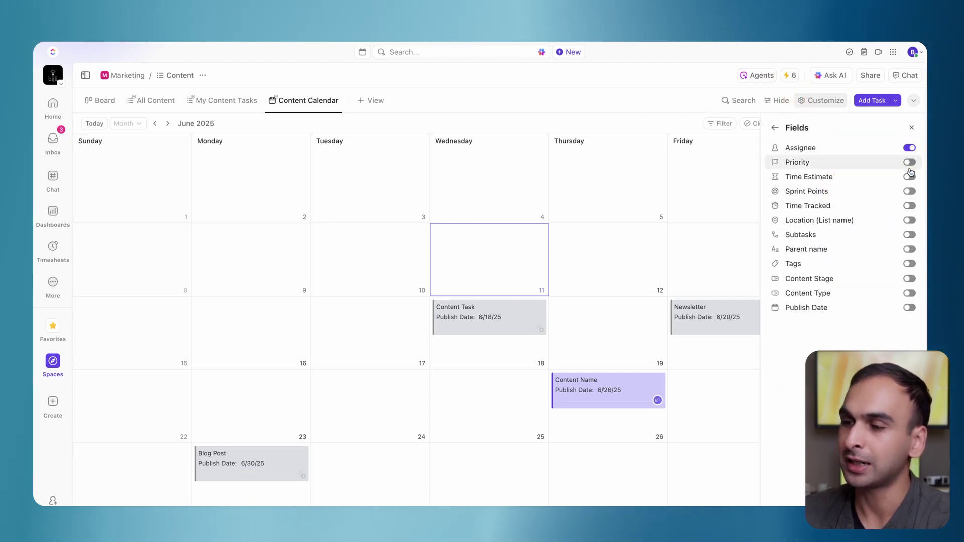
{"action": "left_click", "coordinate": [909, 162]}
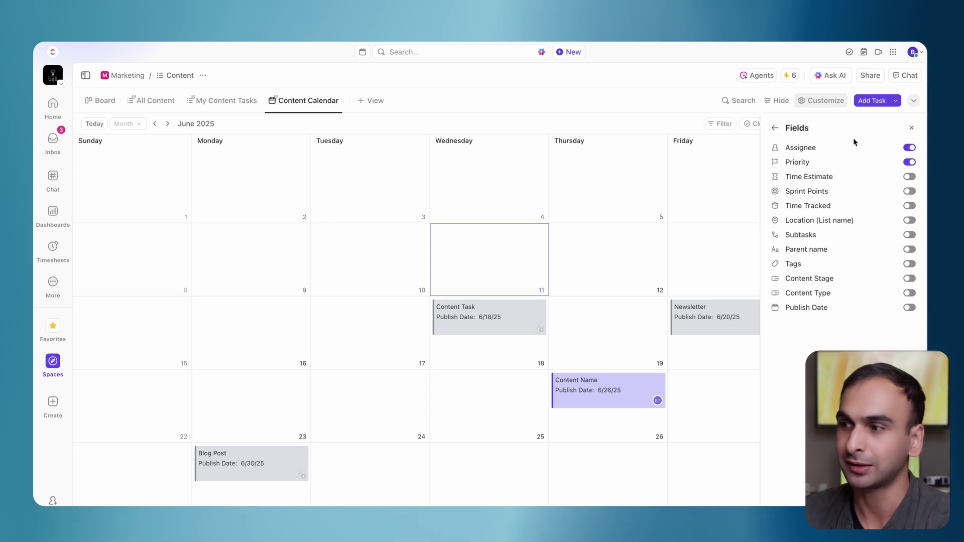
{"action": "left_click", "coordinate": [776, 128]}
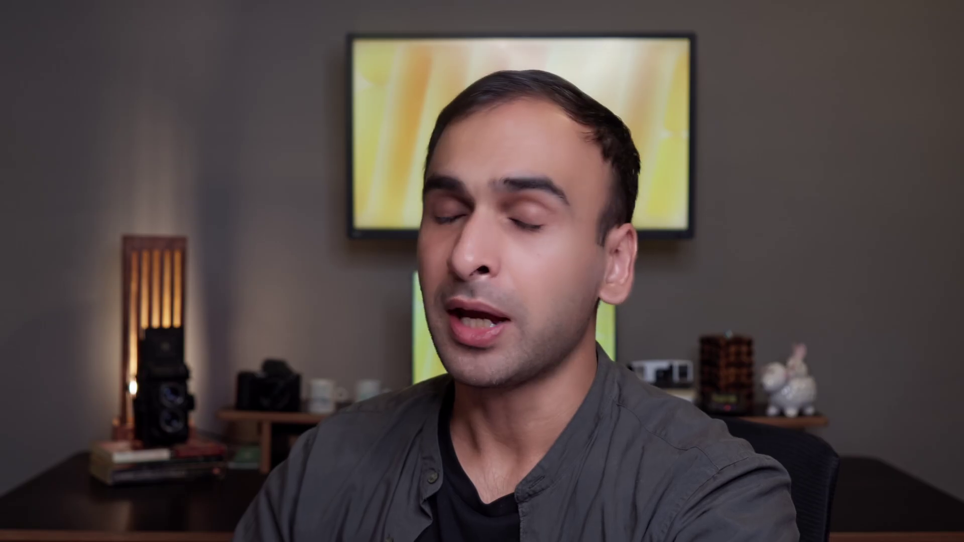